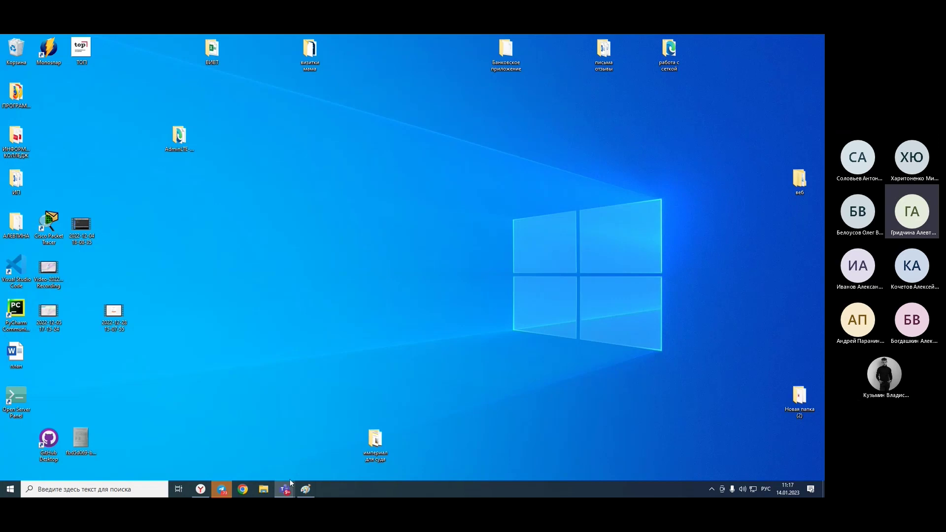
Bring up the meeting window and its chat.
{"action": "left_click", "coordinate": [267, 454]}
{"action": "mouse_move", "coordinate": [336, 219]}
{"action": "left_click", "coordinate": [511, 89]}
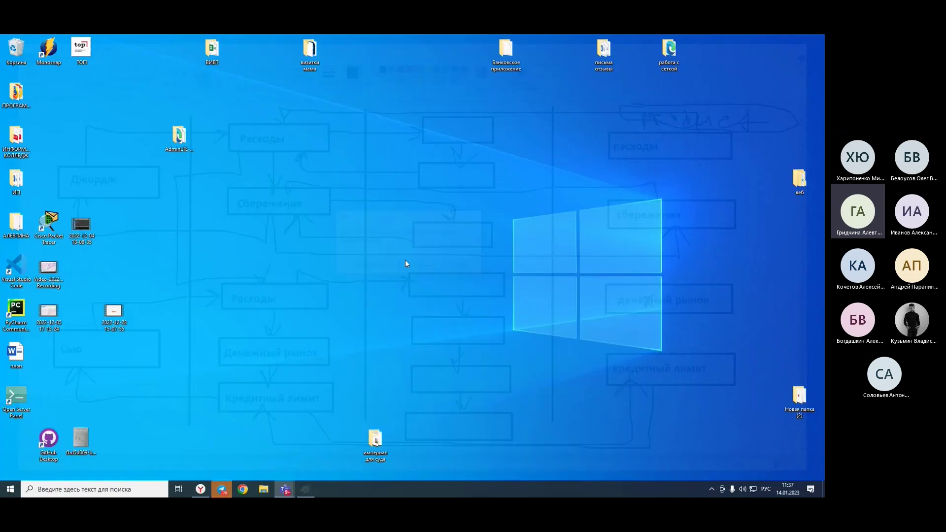
Scroll the Start menu app list and expand the Стандартные — Windows group.
{"action": "key", "text": "super"}
{"action": "scroll", "coordinate": [75, 381], "scroll_direction": "down", "scroll_amount": 10}
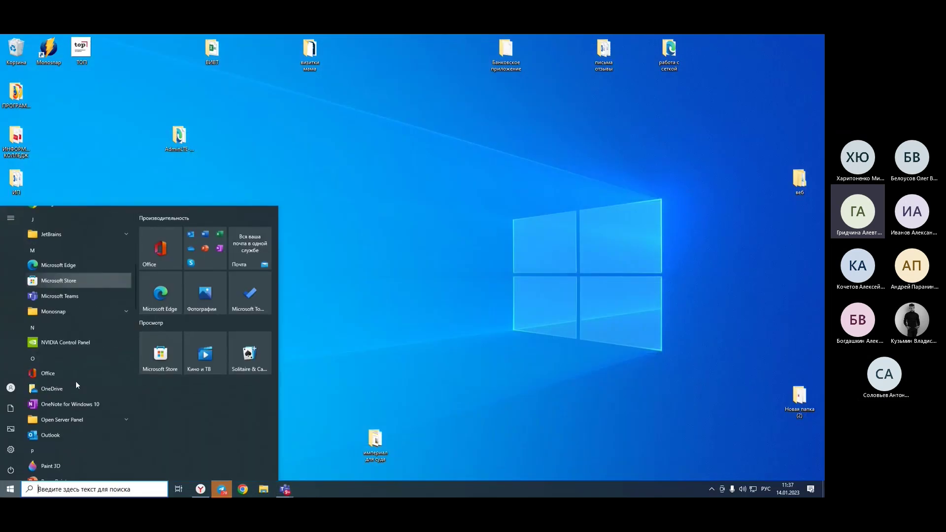
{"action": "scroll", "coordinate": [76, 381], "scroll_direction": "down", "scroll_amount": 10}
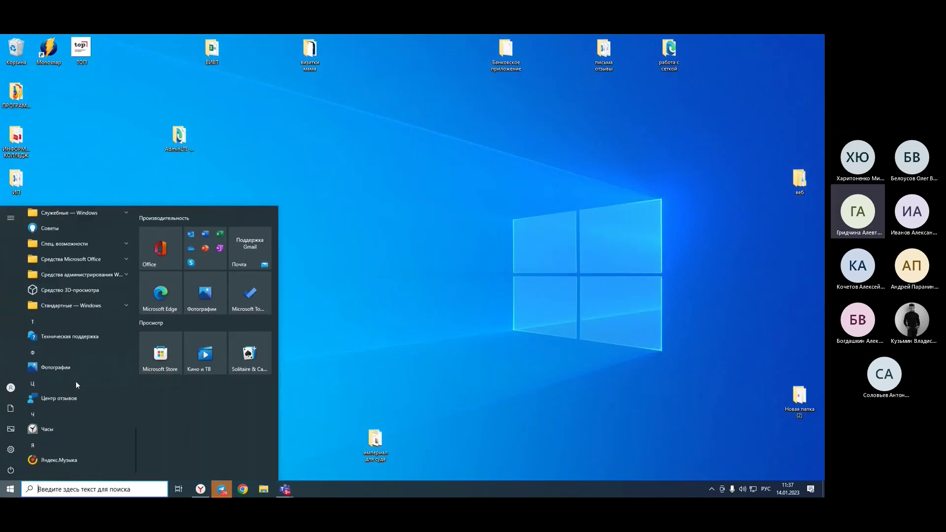
{"action": "left_click", "coordinate": [88, 295]}
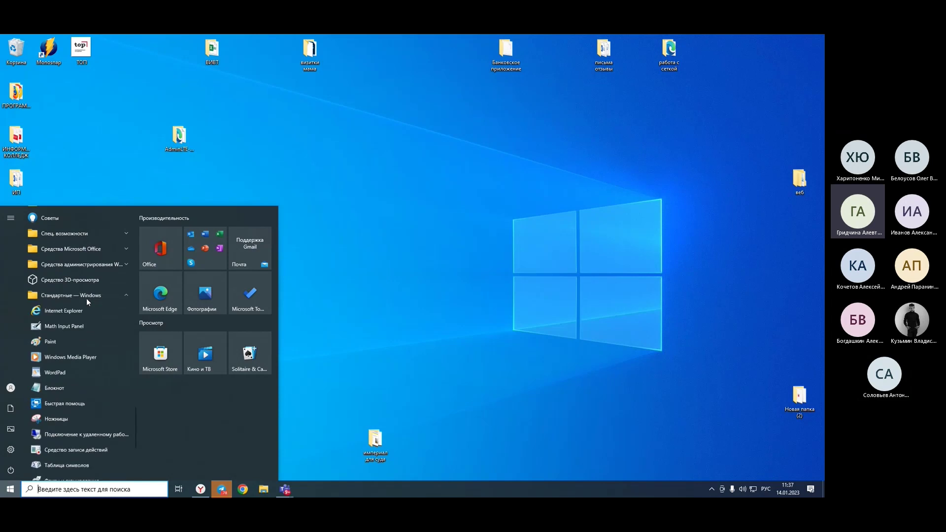
{"action": "scroll", "coordinate": [48, 368], "scroll_direction": "down", "scroll_amount": 3}
{"action": "scroll", "coordinate": [48, 368], "scroll_direction": "up", "scroll_amount": 10}
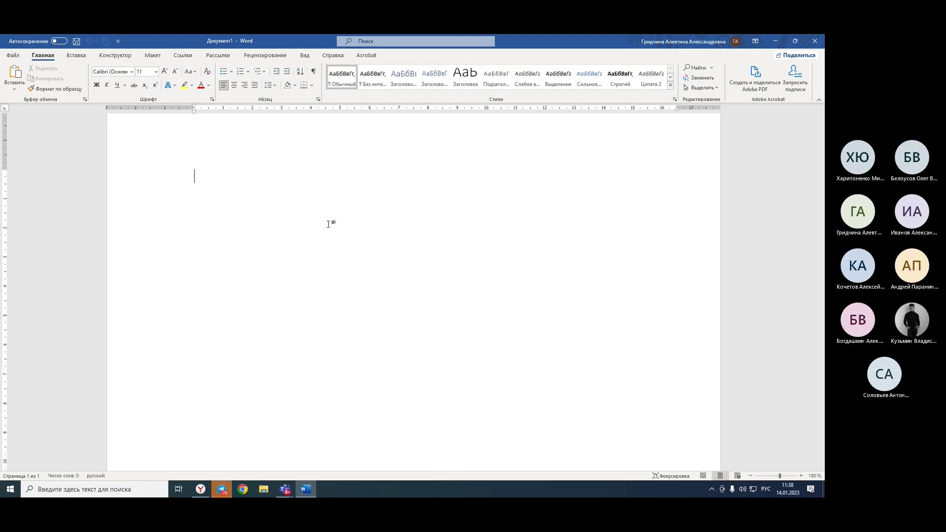
Paste a three-column table, number row 2, and insert an empty row above.
{"action": "key", "text": "ctrl+v"}
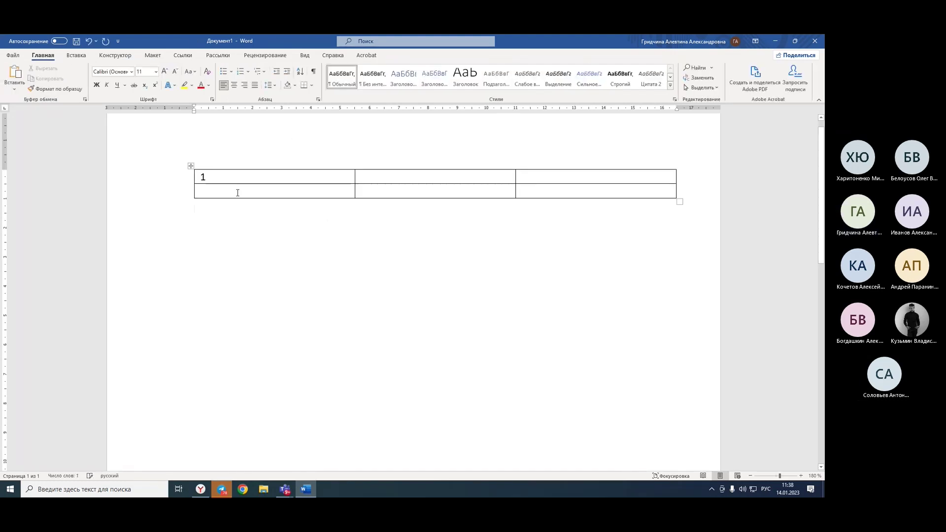
{"action": "left_click", "coordinate": [238, 193]}
{"action": "type", "text": "2"}
{"action": "left_click", "coordinate": [435, 173]}
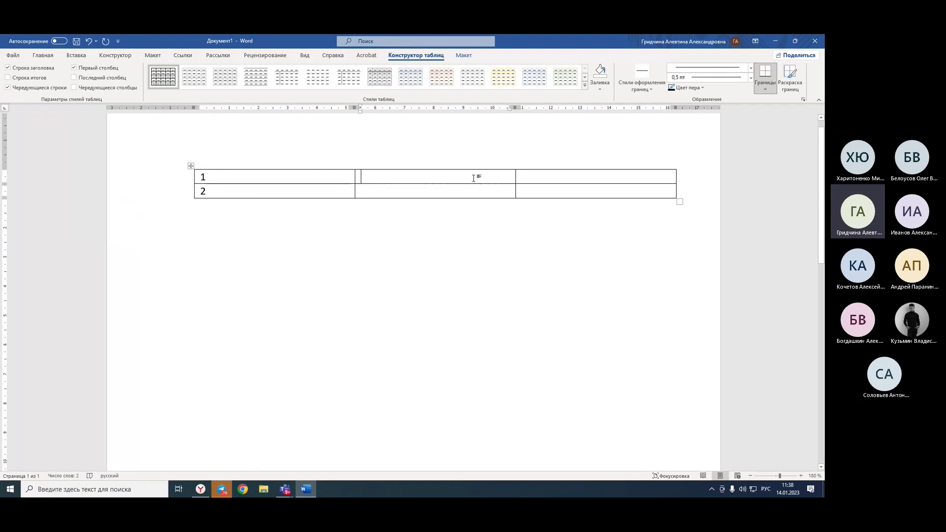
{"action": "left_click", "coordinate": [248, 181]}
{"action": "right_click", "coordinate": [242, 181]}
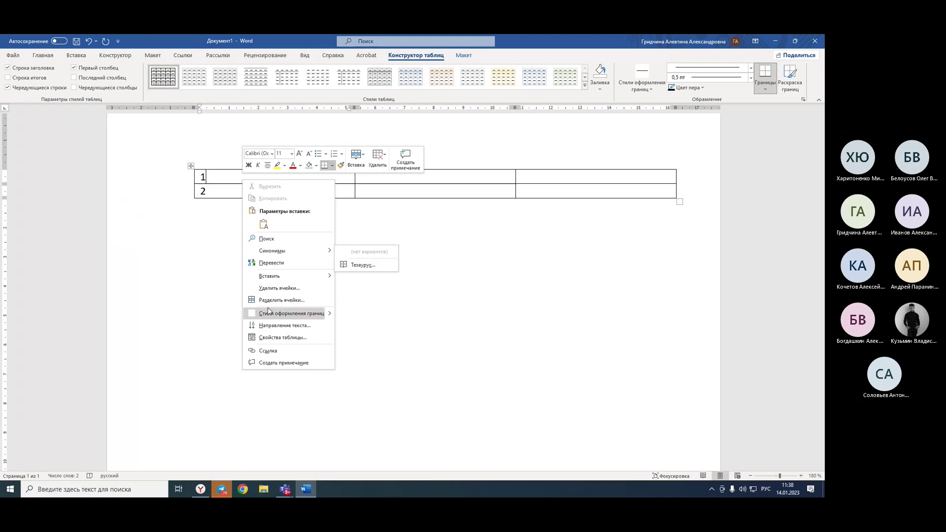
{"action": "mouse_move", "coordinate": [275, 276]}
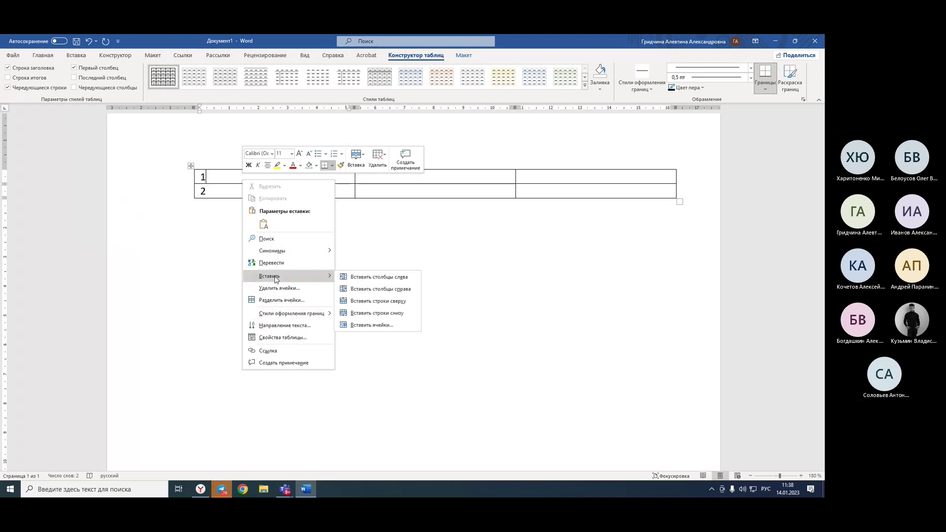
{"action": "left_click", "coordinate": [380, 302]}
Type the headers id, fname and iname across the top row.
{"action": "key", "text": "alt+shift"}
{"action": "type", "text": "id"}
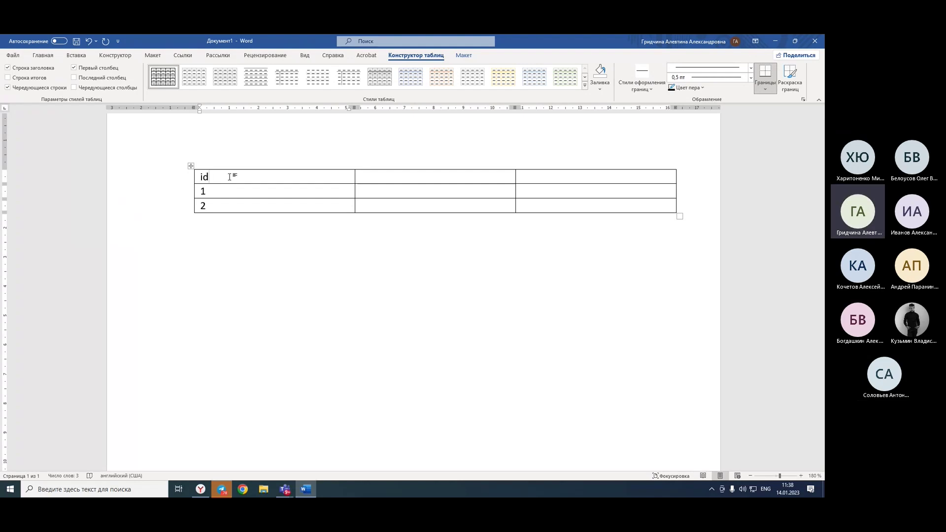
{"action": "left_click", "coordinate": [388, 182]}
{"action": "type", "text": "fname"}
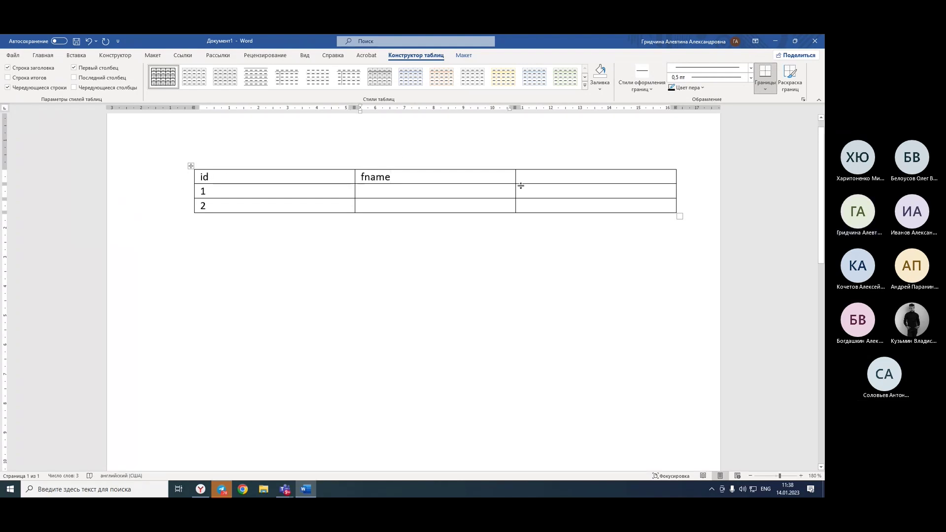
{"action": "left_click", "coordinate": [537, 167]}
{"action": "left_click", "coordinate": [545, 182]}
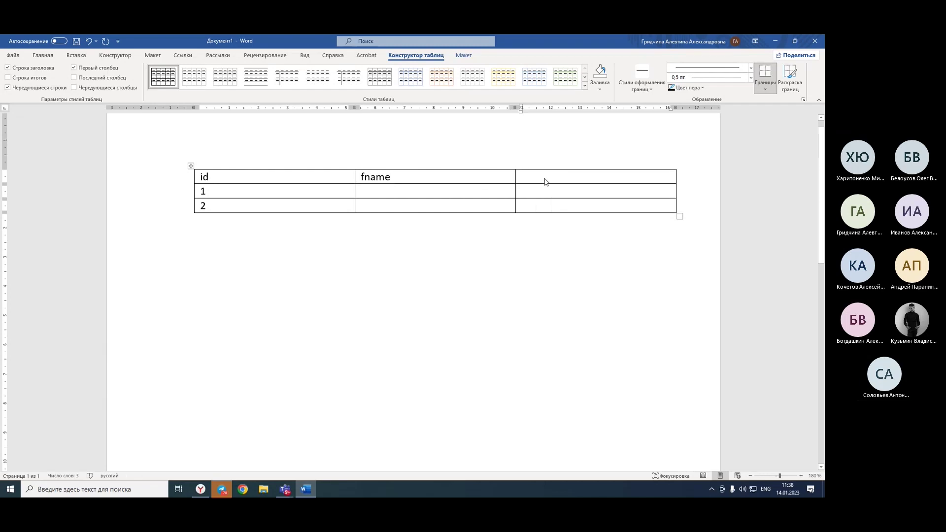
{"action": "key", "text": "alt+shift"}
{"action": "type", "text": "iname"}
Type the first customer's first name in row 1 of the fname column.
{"action": "left_click", "coordinate": [384, 192]}
{"action": "key", "text": "alt+shift"}
{"action": "type", "text": "Джордж"}
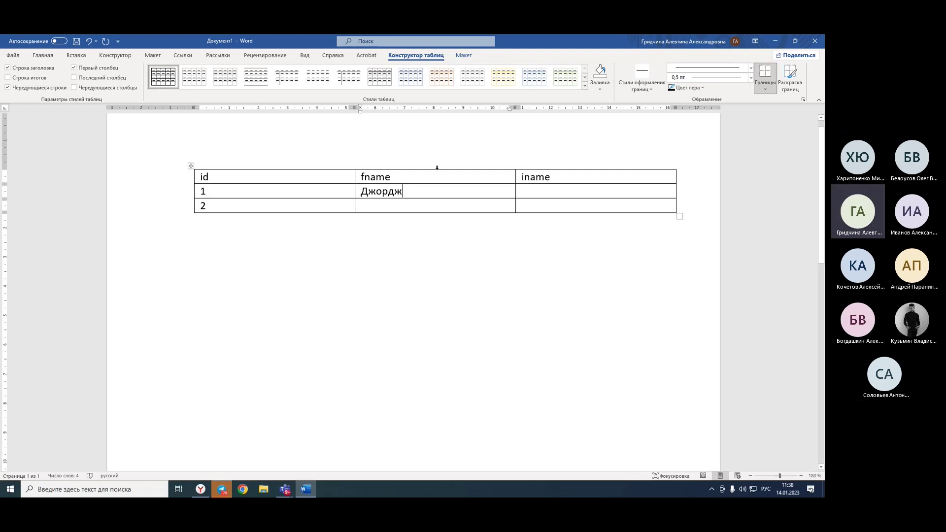
Enter the remaining first and last names for customers 1 and 2, then add a blank line below.
{"action": "left_click", "coordinate": [440, 205]}
{"action": "type", "text": "Сью"}
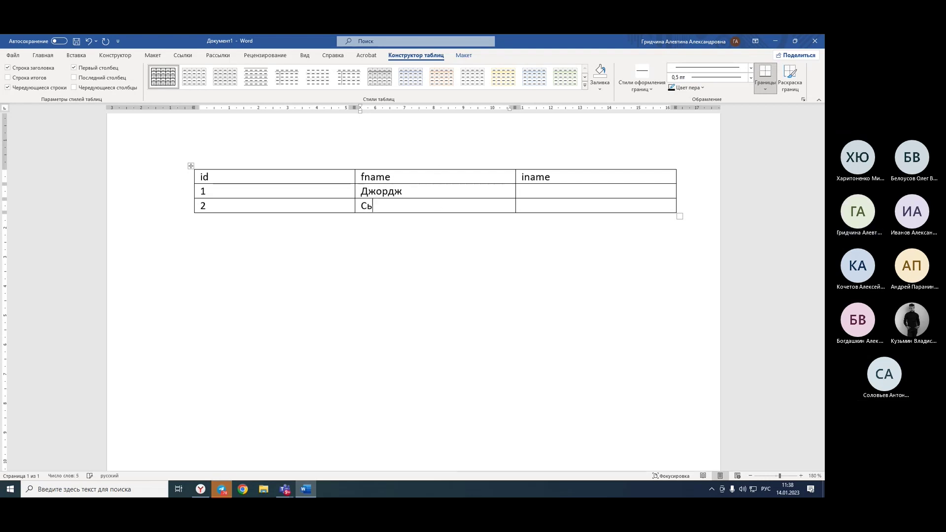
{"action": "left_click", "coordinate": [557, 191]}
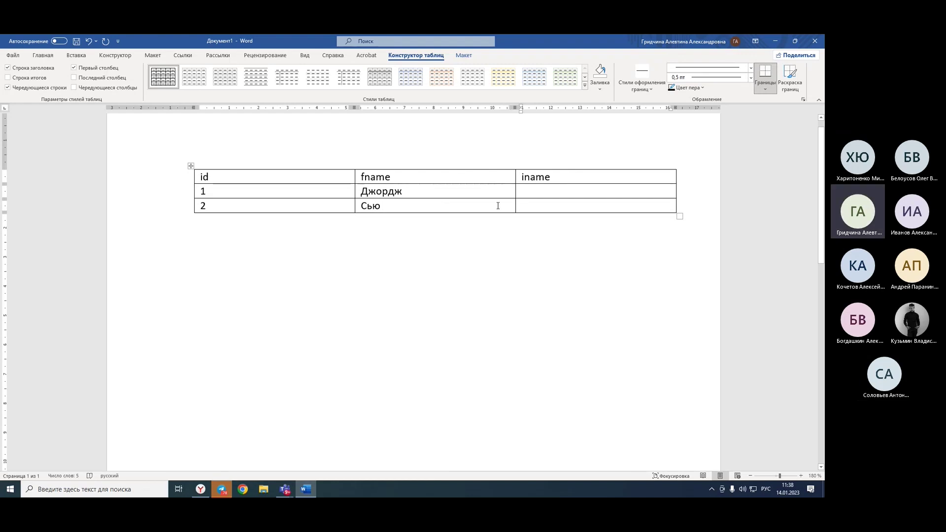
{"action": "type", "text": "Бл"}
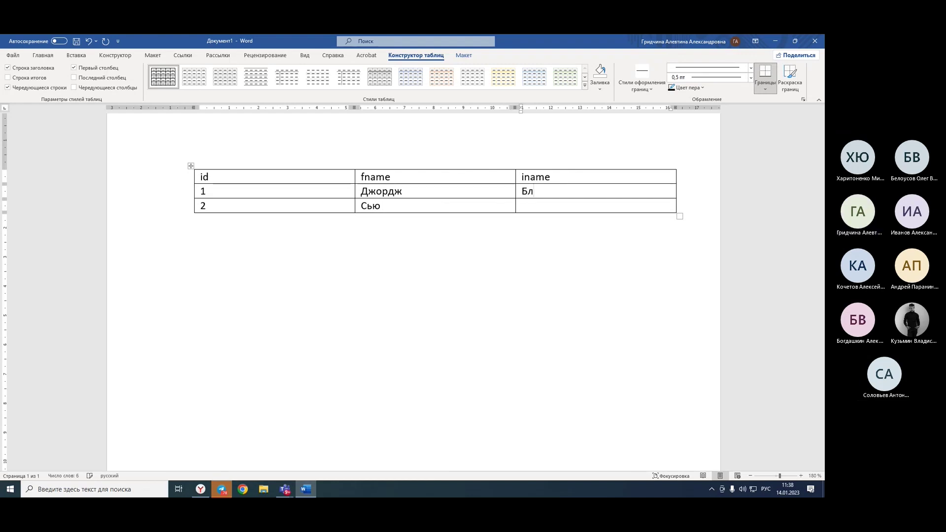
{"action": "type", "text": "ейк"}
{"action": "key", "text": "Down"}
{"action": "type", "text": "Смит"}
{"action": "left_click", "coordinate": [568, 283]}
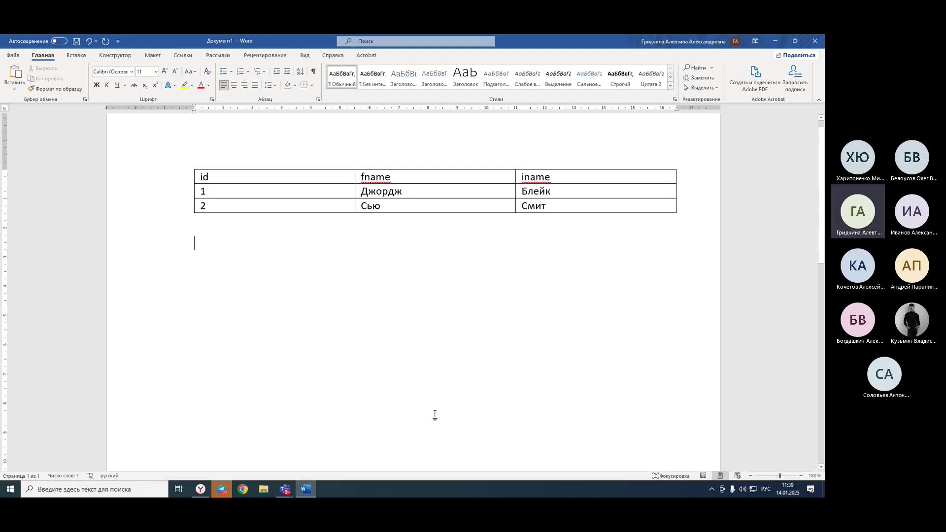
{"action": "key", "text": "Return"}
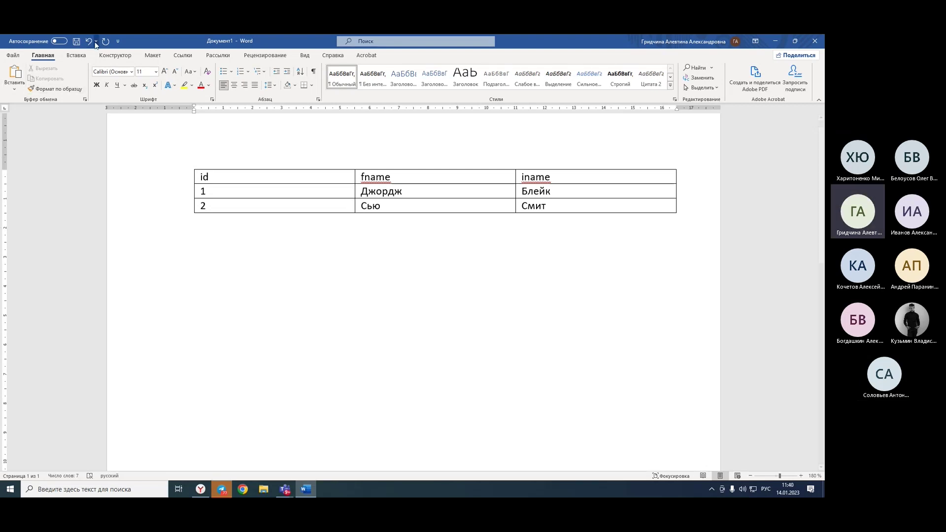
Insert a two-column, five-row table and head its first column product_id.
{"action": "left_click", "coordinate": [76, 55]}
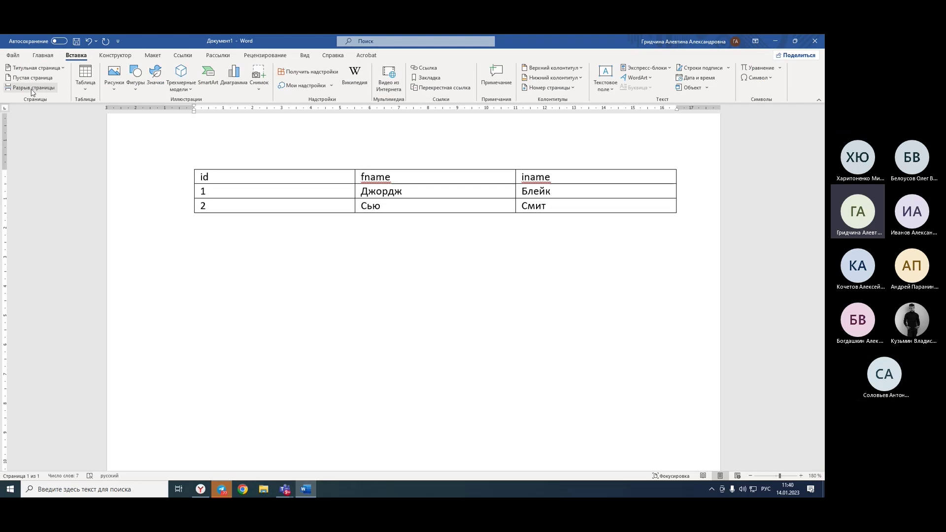
{"action": "left_click", "coordinate": [85, 87]}
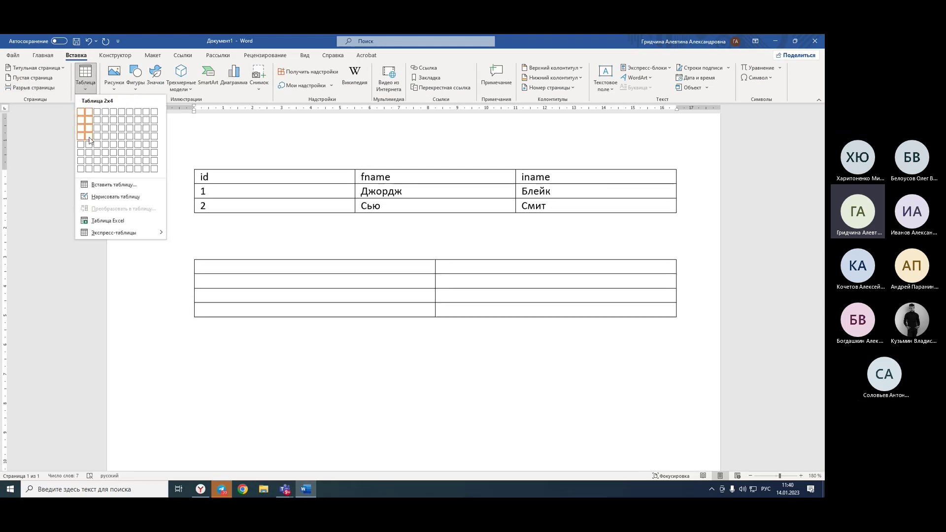
{"action": "left_click", "coordinate": [89, 144]}
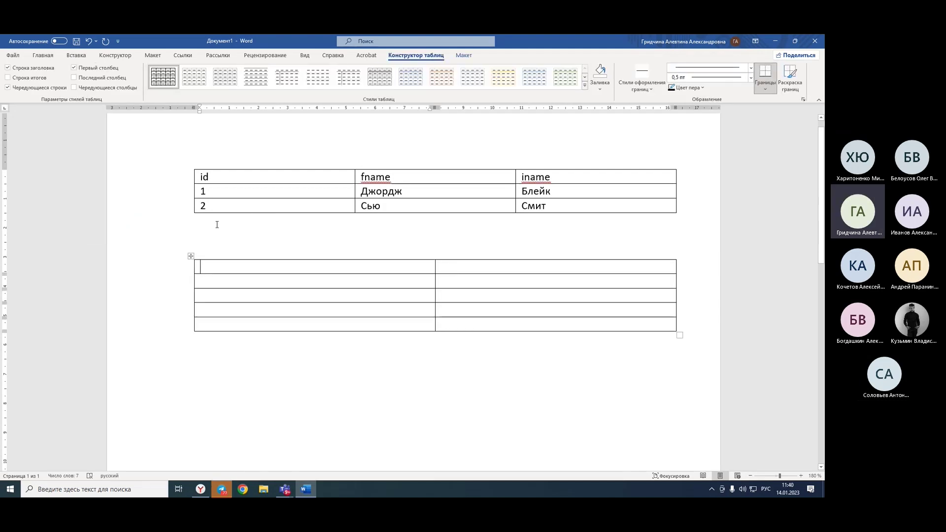
{"action": "key", "text": "alt+shift"}
{"action": "type", "text": "p"}
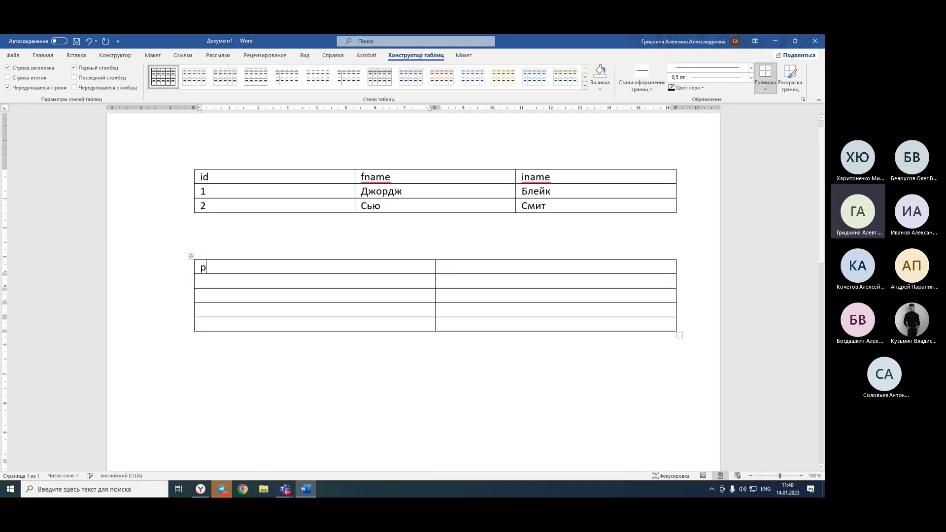
{"action": "type", "text": "roduct_id"}
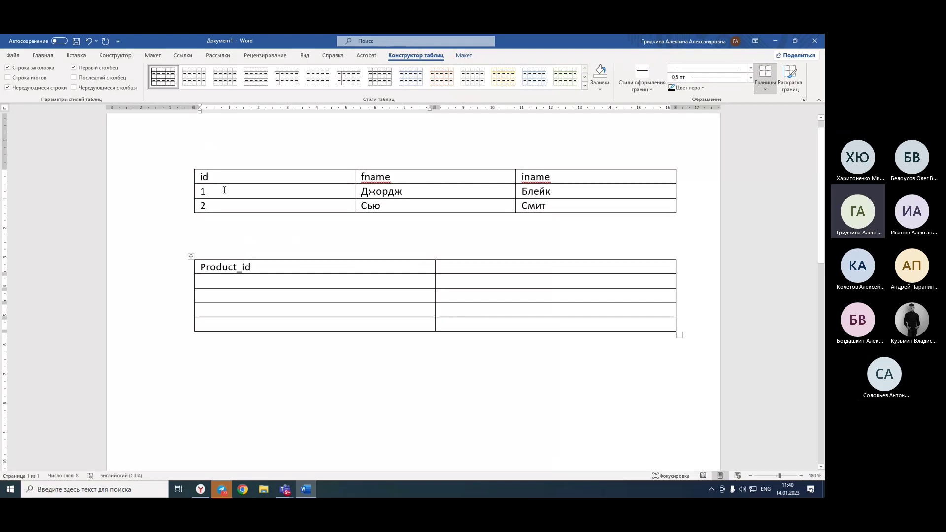
Rename the customer table's id header to cust_id and head the second table's right column 'name'.
{"action": "left_click", "coordinate": [202, 177]}
{"action": "type", "text": "cus"}
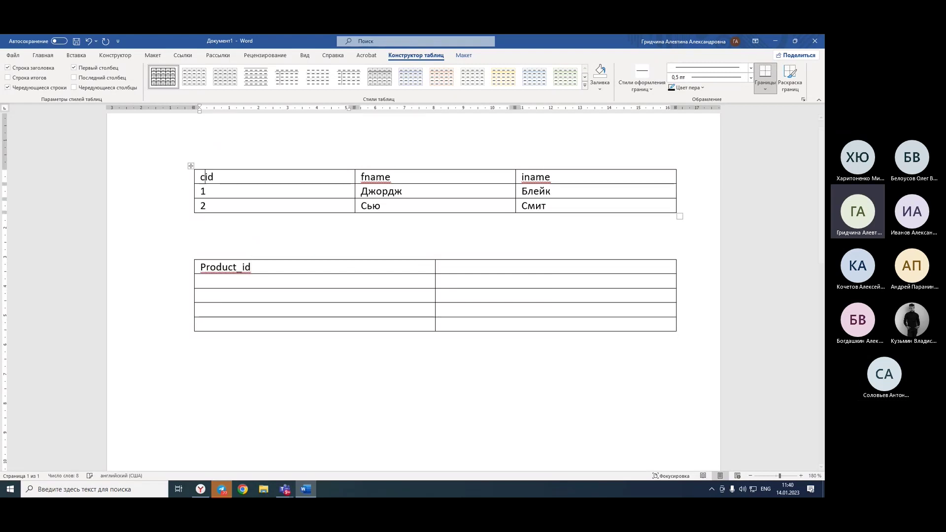
{"action": "type", "text": "t_"}
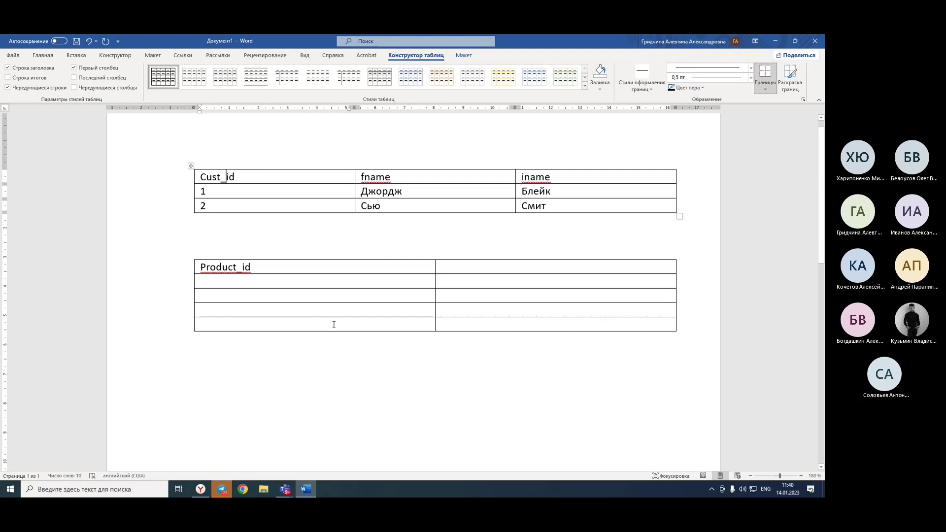
{"action": "left_click", "coordinate": [476, 269]}
{"action": "key", "text": "alt+shift"}
{"action": "type", "text": "name"}
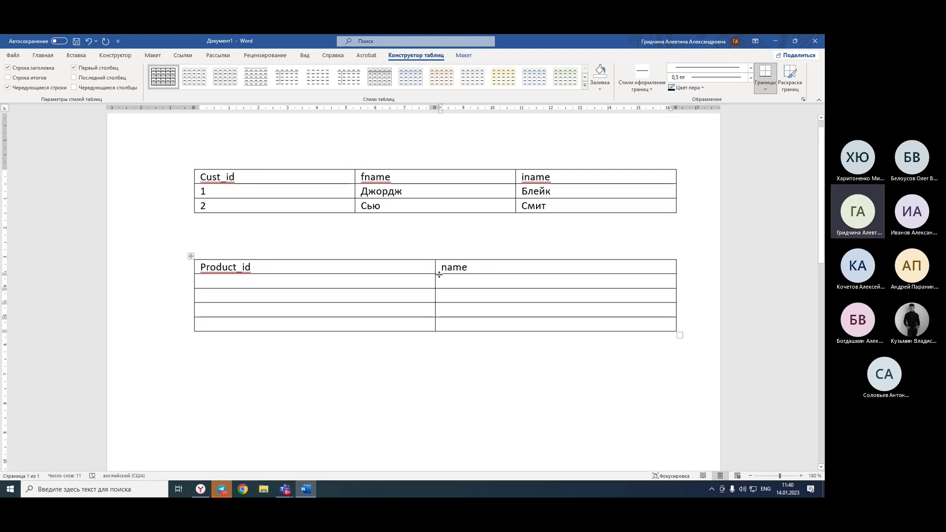
Enter the product ids CHK, SAV and MM down the first column.
{"action": "left_click", "coordinate": [423, 282]}
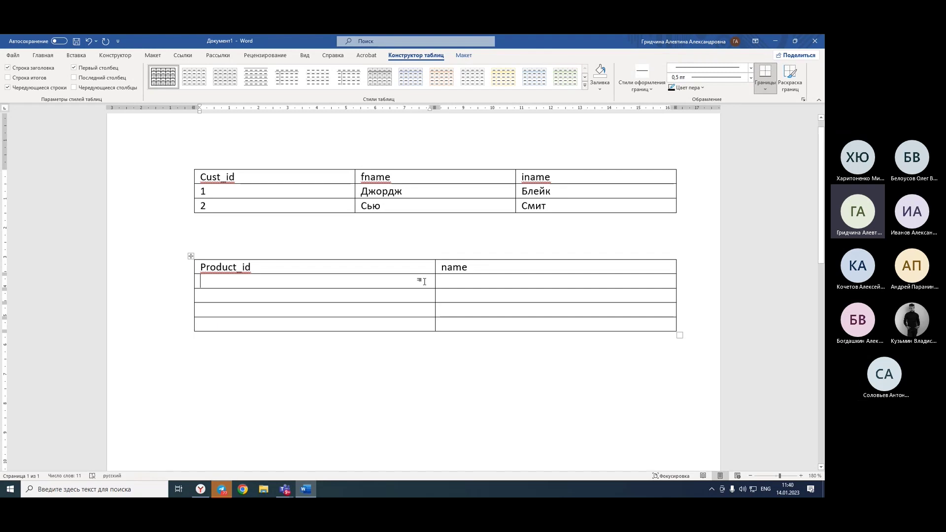
{"action": "type", "text": "CHK"}
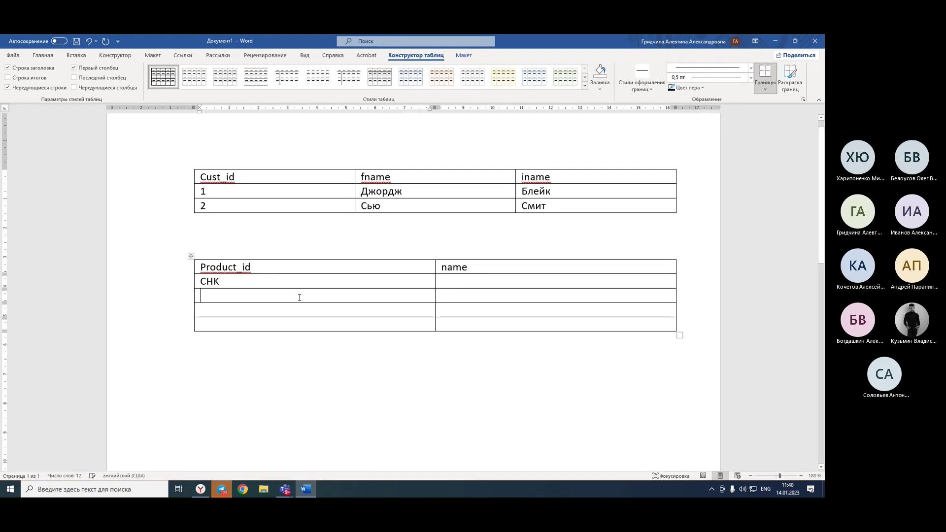
{"action": "type", "text": "SA"}
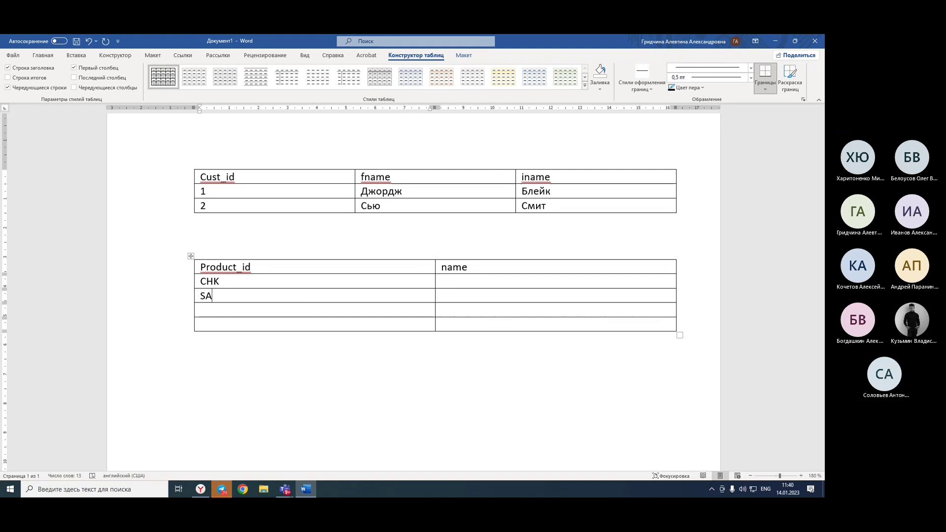
{"action": "type", "text": "V"}
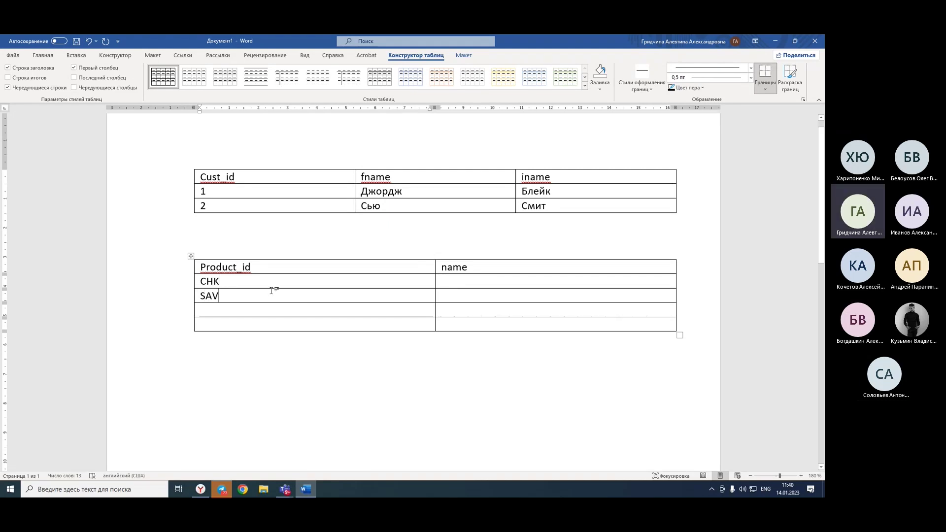
{"action": "left_click", "coordinate": [262, 308]}
{"action": "type", "text": "MM"}
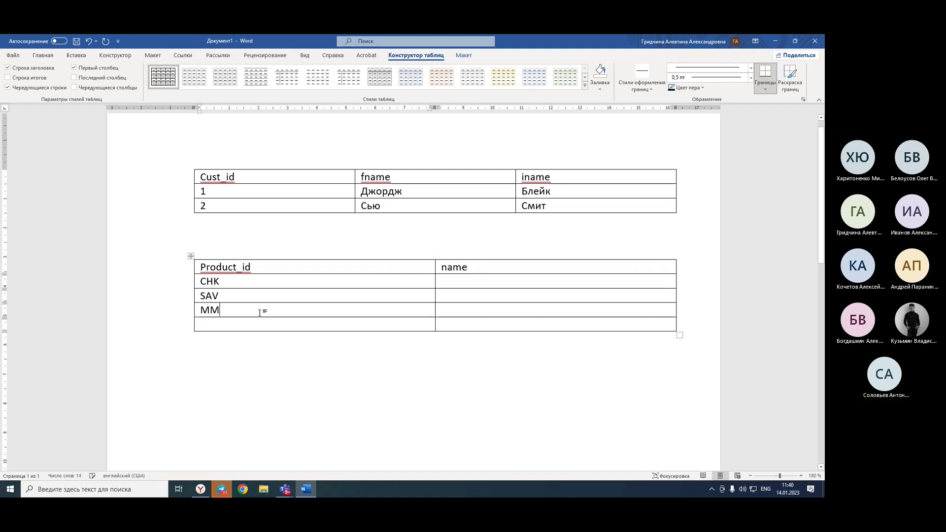
{"action": "left_click", "coordinate": [263, 322]}
Add LOC, then name the products Текущие расходы, Сбережения, Денежный рынок, Кредитный лимит, and add a line below.
{"action": "type", "text": "LOC"}
{"action": "left_click", "coordinate": [459, 282]}
{"action": "key", "text": "alt+shift"}
{"action": "type", "text": "Т"}
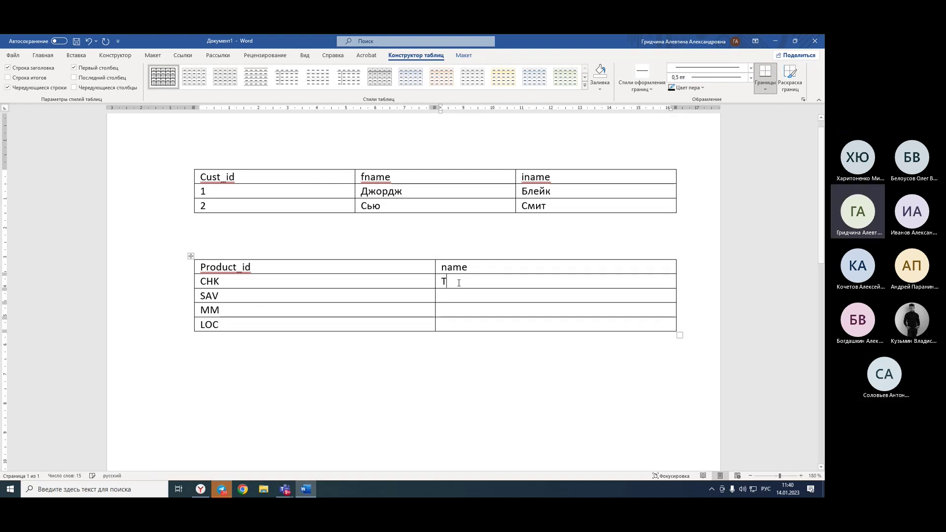
{"action": "type", "text": "екущие расходы"}
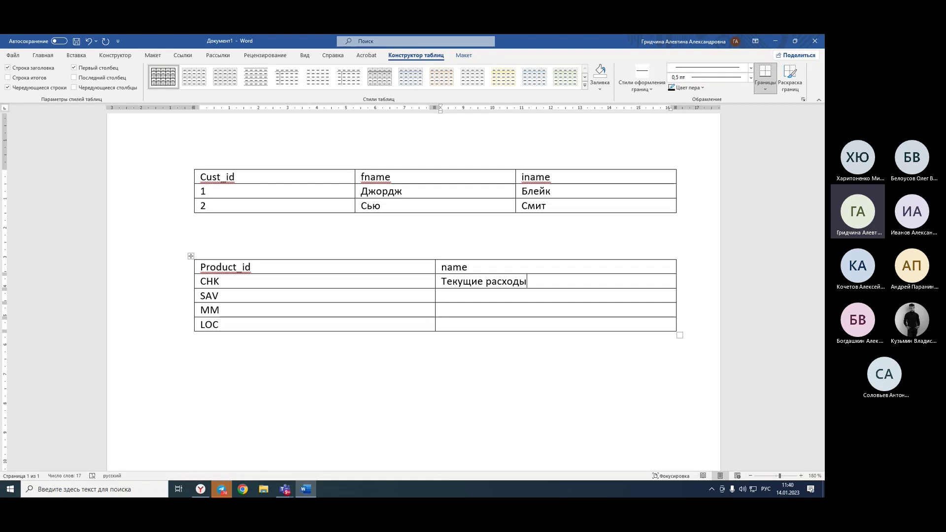
{"action": "left_click", "coordinate": [441, 296]}
{"action": "type", "text": "Сбережения"}
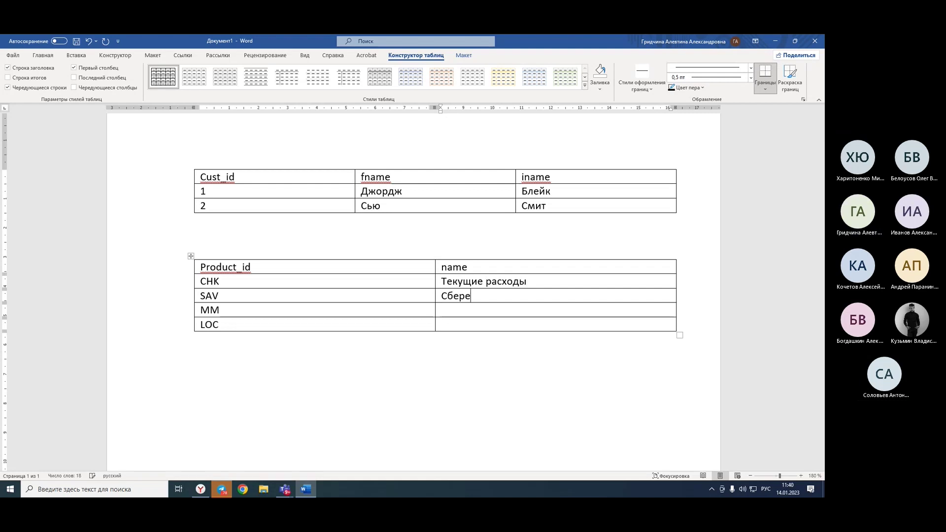
{"action": "left_click", "coordinate": [442, 310]}
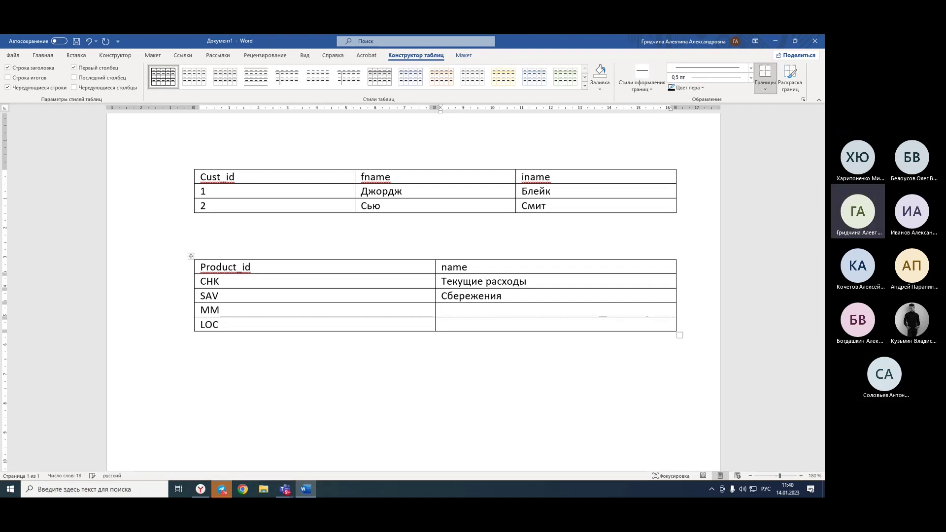
{"action": "type", "text": "Дене"}
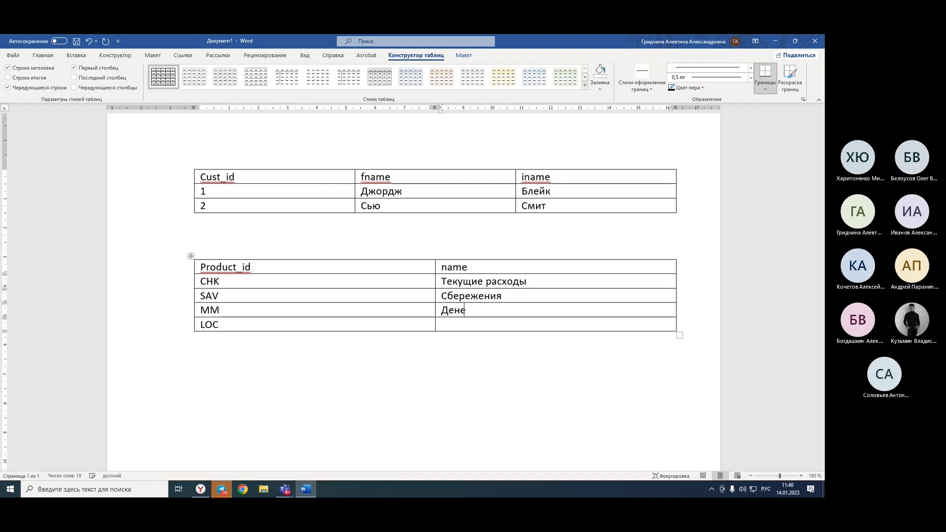
{"action": "type", "text": "жный рынок"}
{"action": "left_click", "coordinate": [442, 324]}
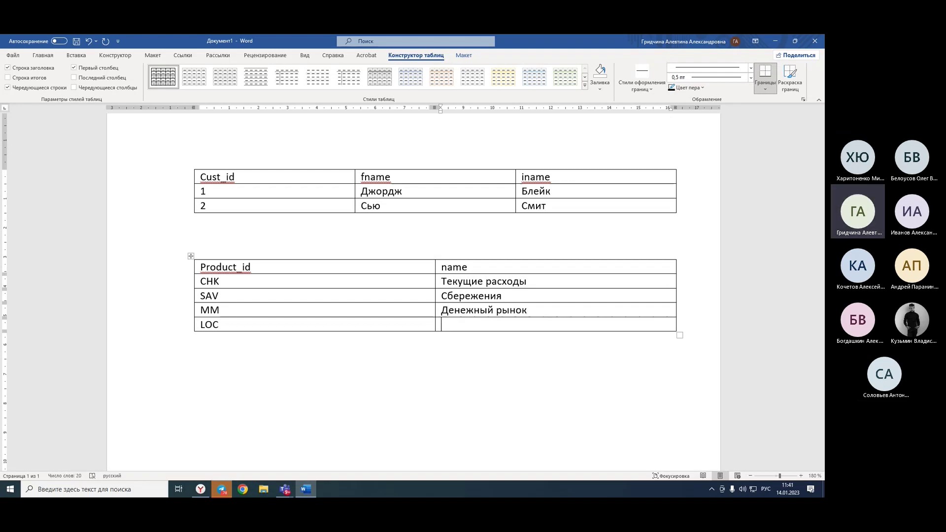
{"action": "type", "text": "Кредитны"}
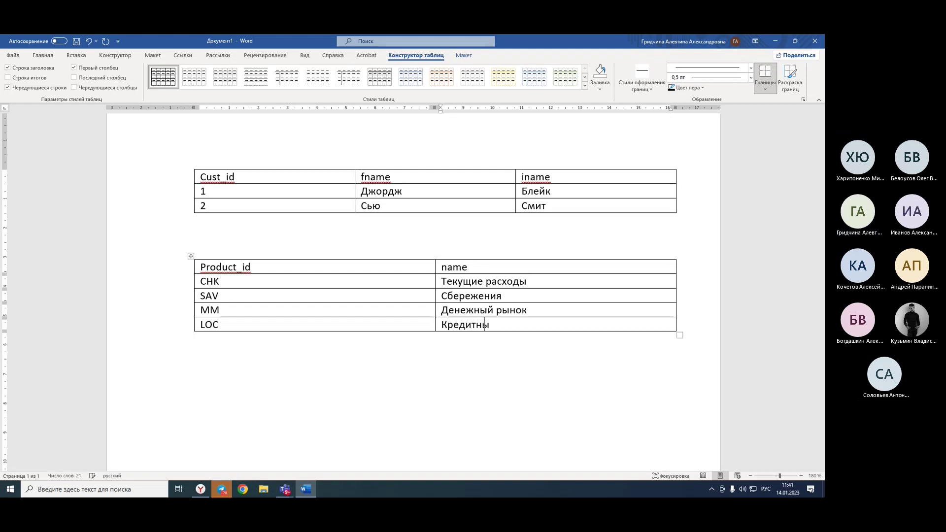
{"action": "type", "text": "й лимит"}
{"action": "left_click", "coordinate": [483, 357]}
{"action": "key", "text": "Return"}
{"action": "key", "text": "Return"}
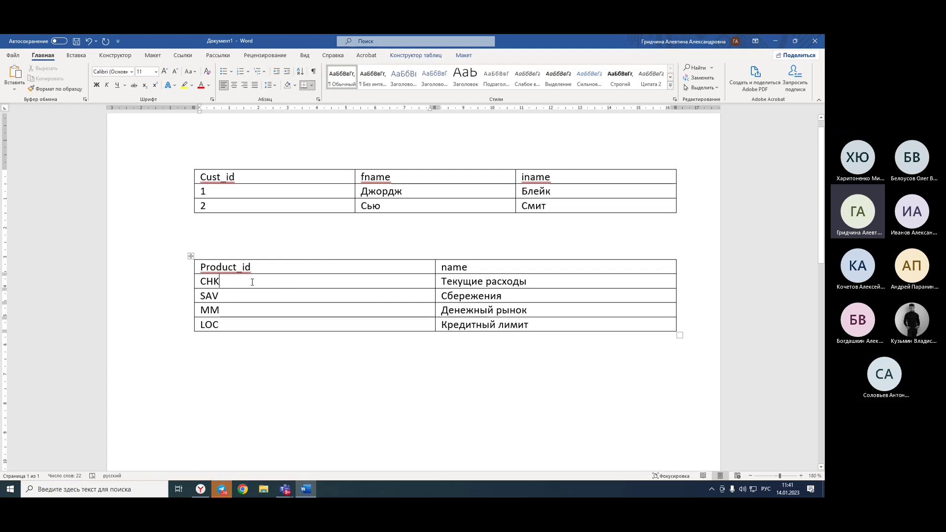
{"action": "left_click", "coordinate": [263, 253]}
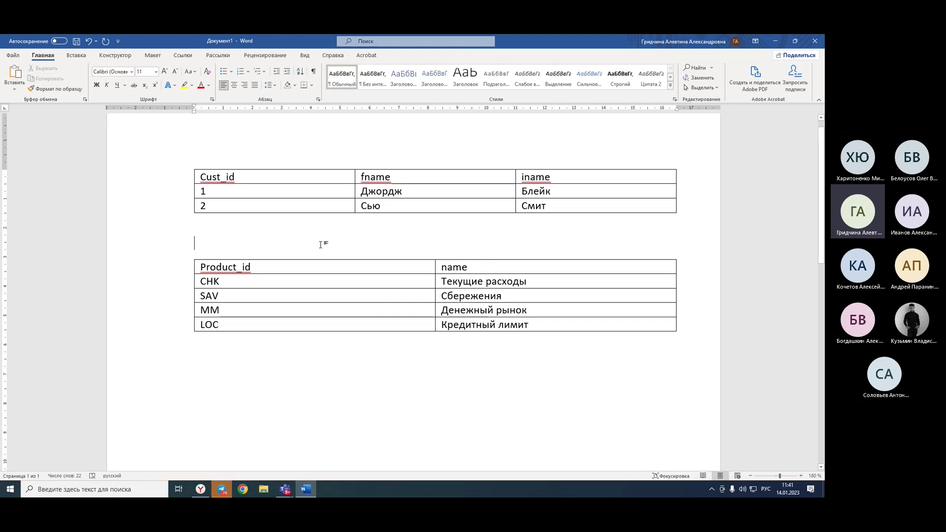
{"action": "left_click_drag", "start_coordinate": [257, 186], "coordinate": [258, 222]}
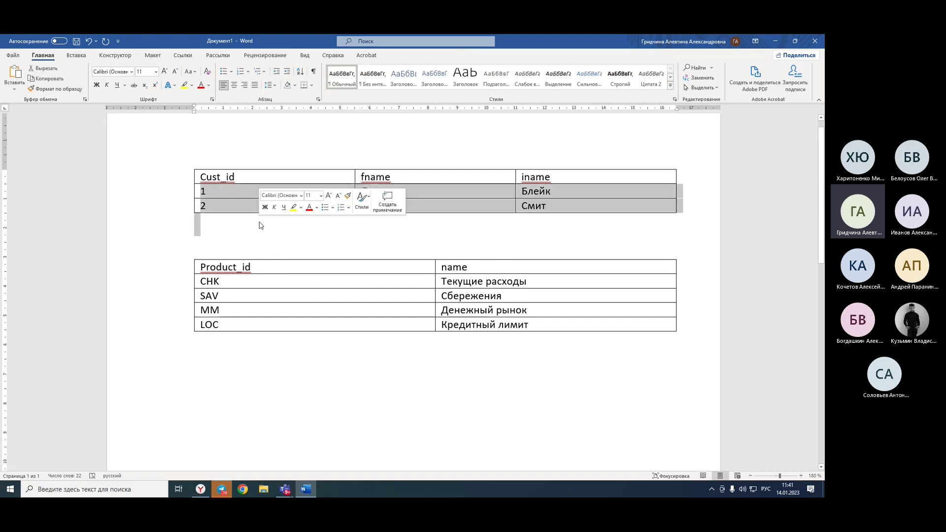
{"action": "left_click", "coordinate": [259, 252]}
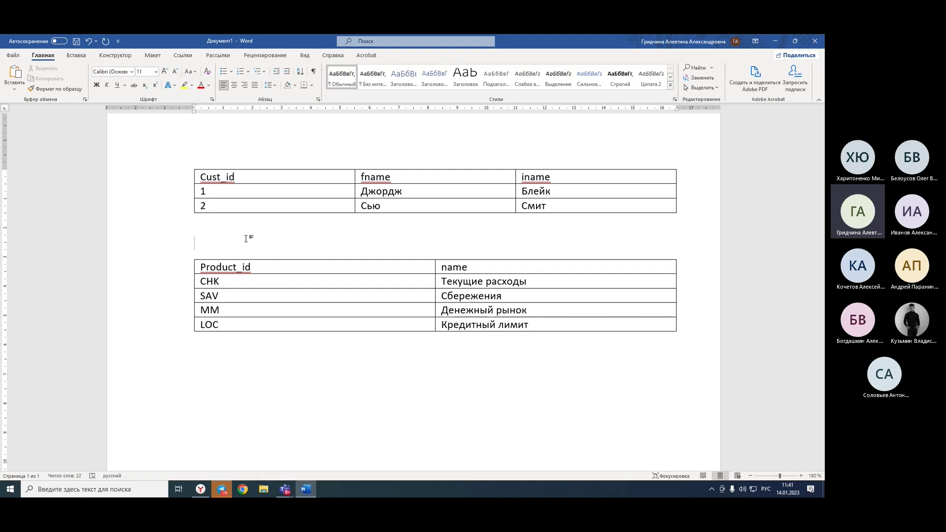
{"action": "left_click", "coordinate": [225, 276]}
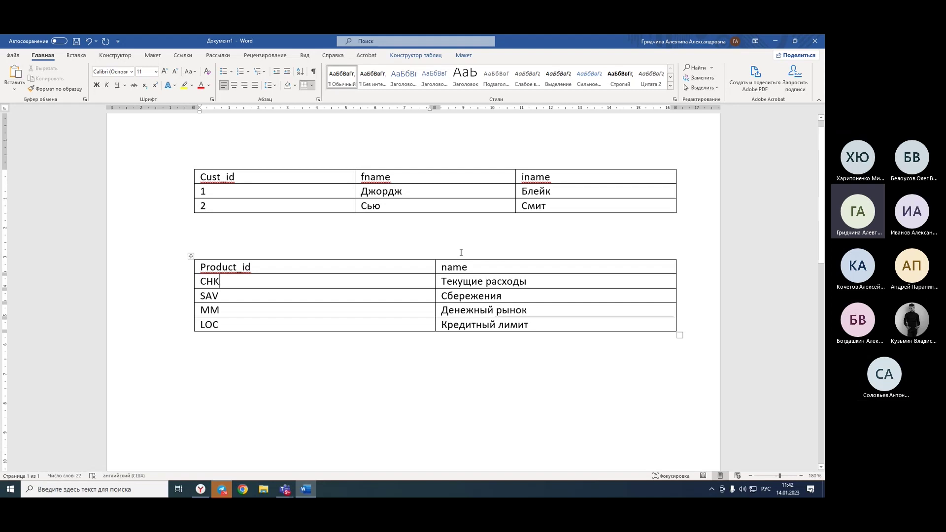
{"action": "left_click", "coordinate": [409, 369]}
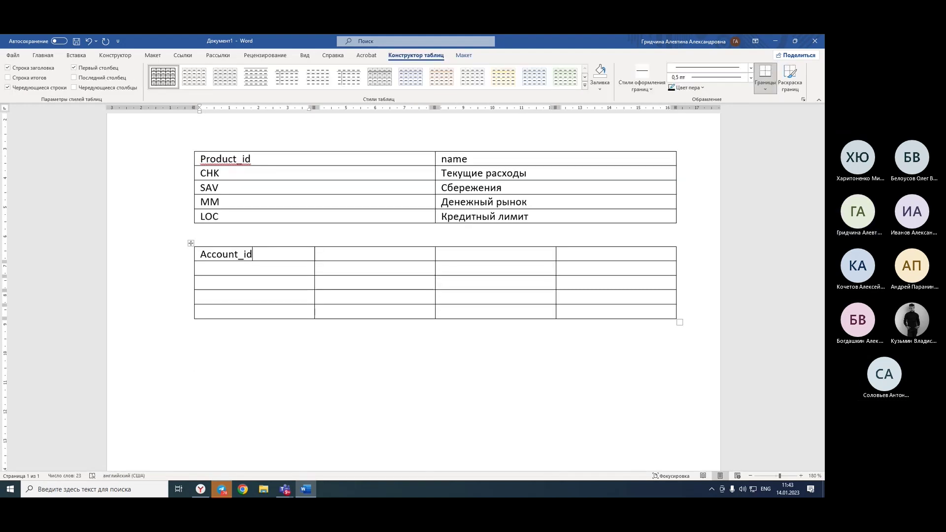
Copy the Product_id header from the product table into the new table's second heading.
{"action": "key", "text": "Tab"}
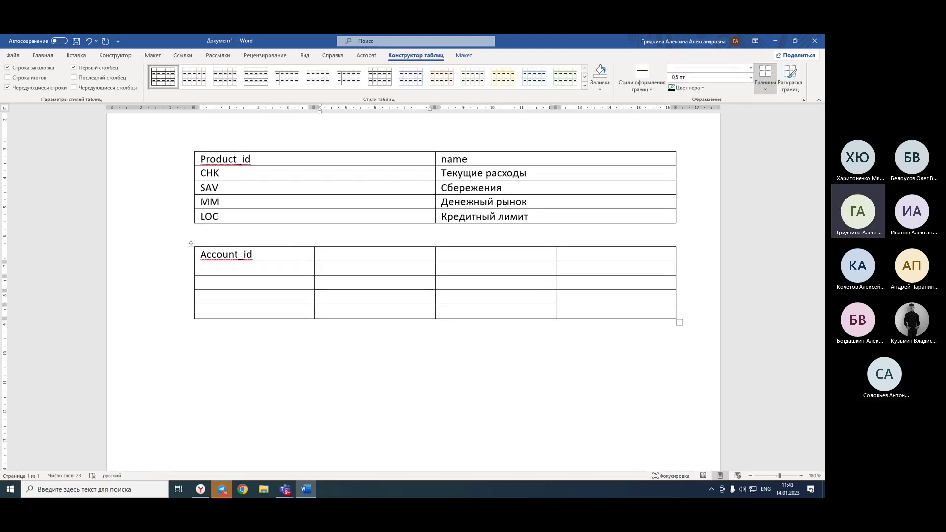
{"action": "left_click", "coordinate": [235, 159]}
{"action": "left_click_drag", "start_coordinate": [235, 158], "coordinate": [197, 158]}
{"action": "left_click", "coordinate": [253, 159]}
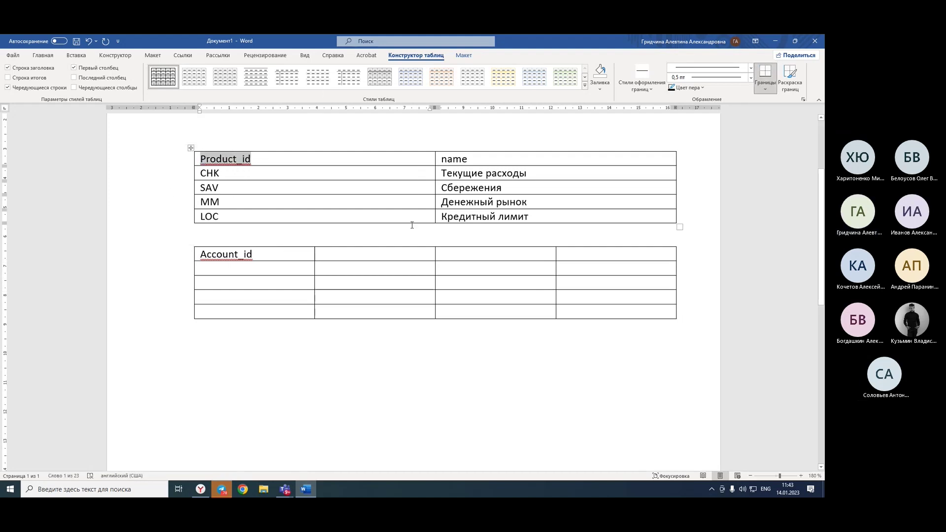
{"action": "key", "text": "ctrl+c"}
{"action": "left_click", "coordinate": [354, 257]}
{"action": "key", "text": "ctrl+v"}
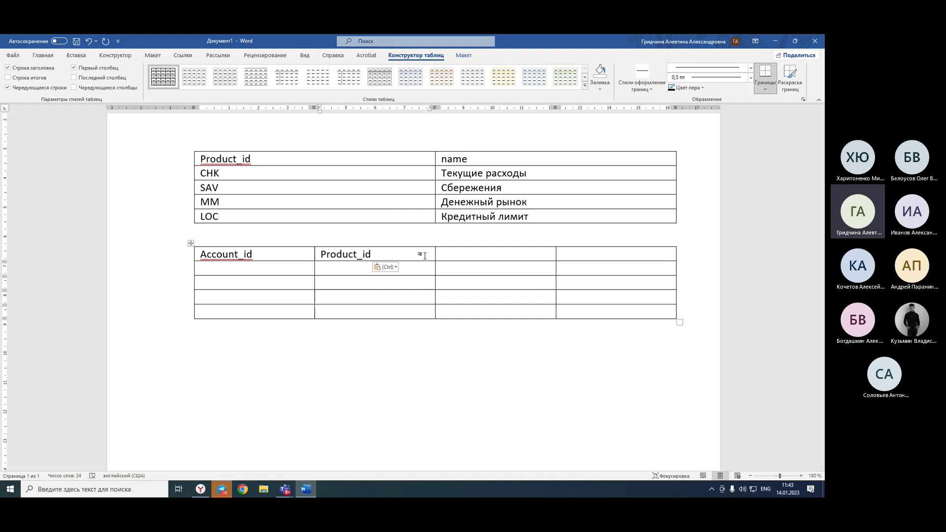
Copy Cust_id from the customer table into the third heading and enter balance in the fourth.
{"action": "left_click", "coordinate": [499, 249]}
{"action": "scroll", "coordinate": [275, 177], "scroll_direction": "up", "scroll_amount": 3}
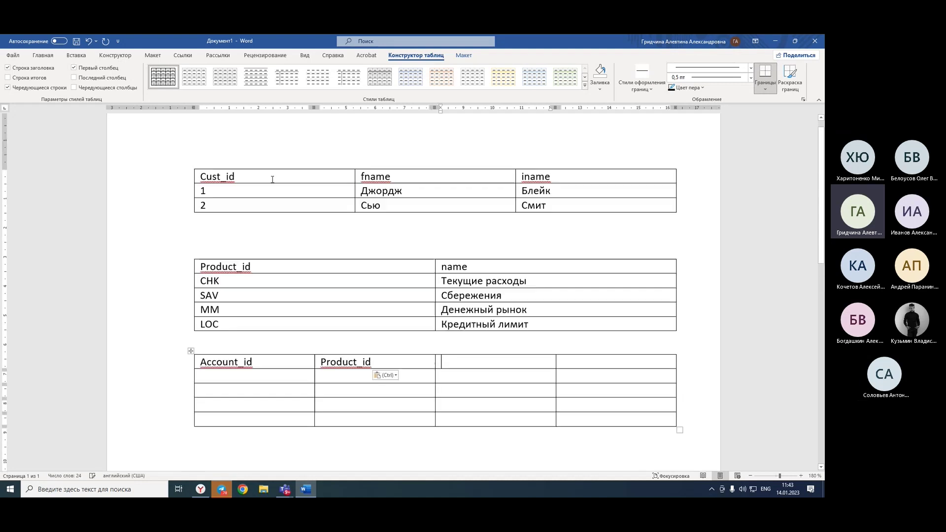
{"action": "triple_click", "coordinate": [245, 176]}
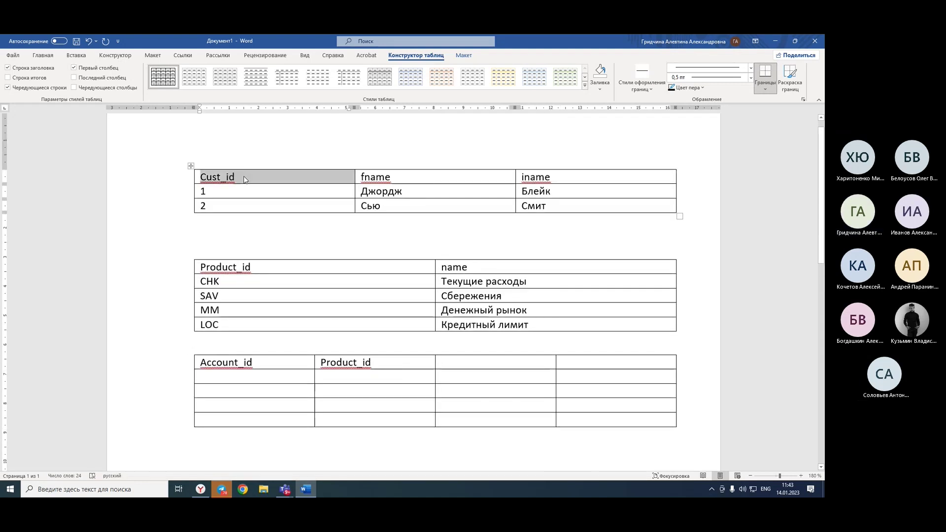
{"action": "key", "text": "ctrl+c"}
{"action": "left_click", "coordinate": [481, 361]}
{"action": "key", "text": "ctrl+v"}
{"action": "left_click", "coordinate": [591, 368]}
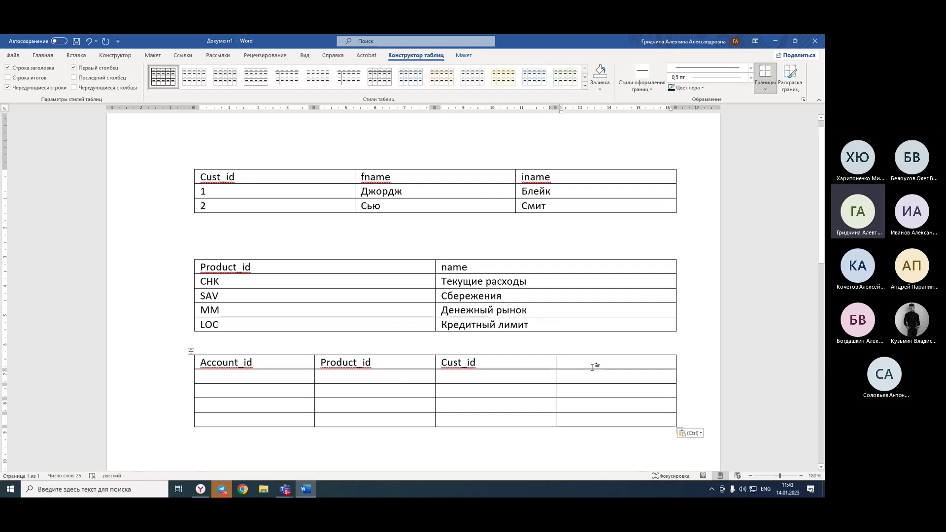
{"action": "type", "text": "ba"}
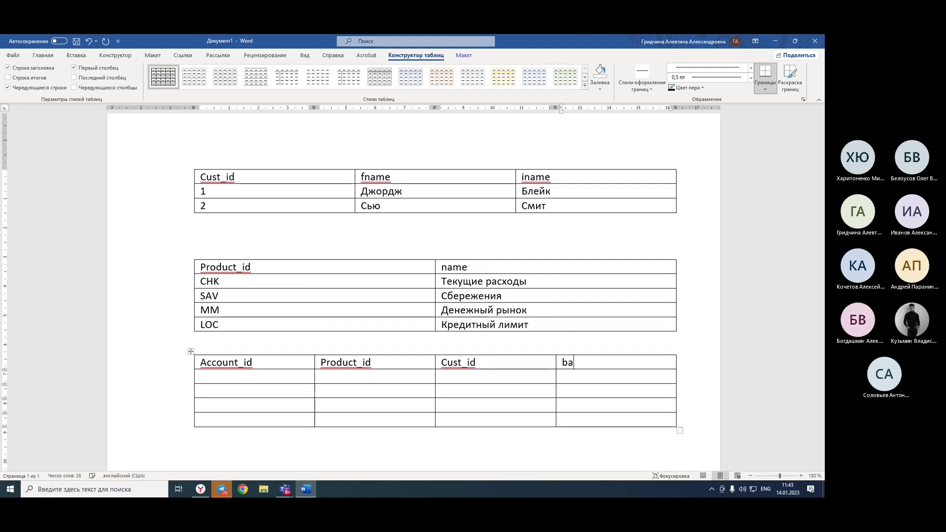
{"action": "type", "text": "lance"}
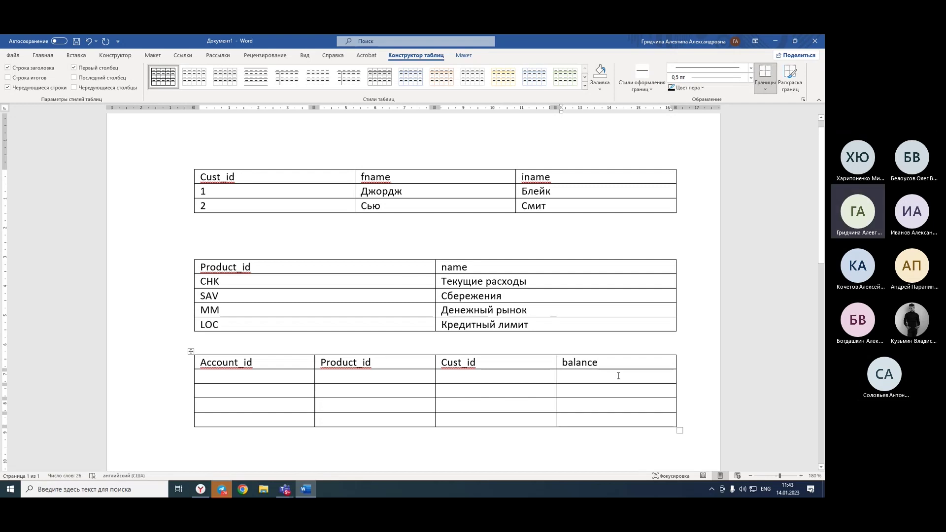
{"action": "mouse_move", "coordinate": [284, 489]}
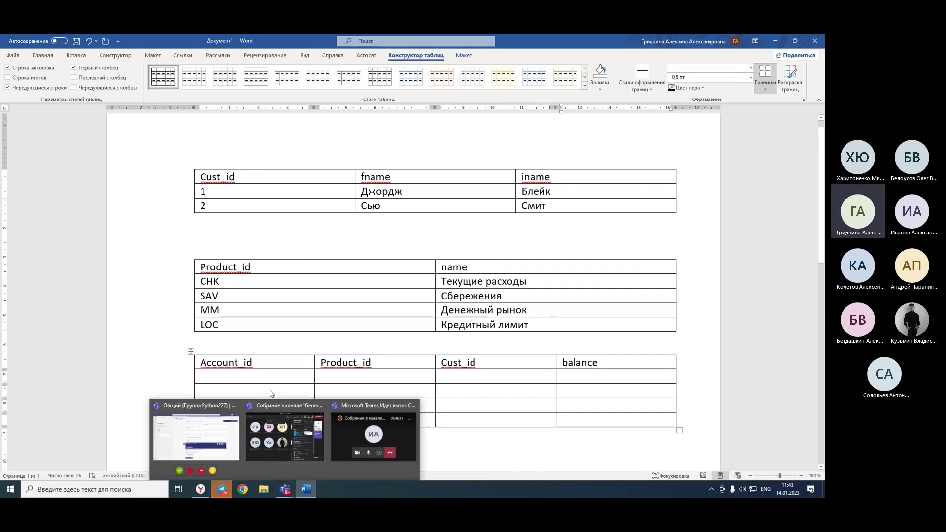
Enter Account_id values 1 to 4 down the first column.
{"action": "type", "text": "1"}
{"action": "key", "text": "Down"}
{"action": "type", "text": "2"}
{"action": "key", "text": "Down"}
{"action": "type", "text": "3"}
{"action": "type", "text": "4"}
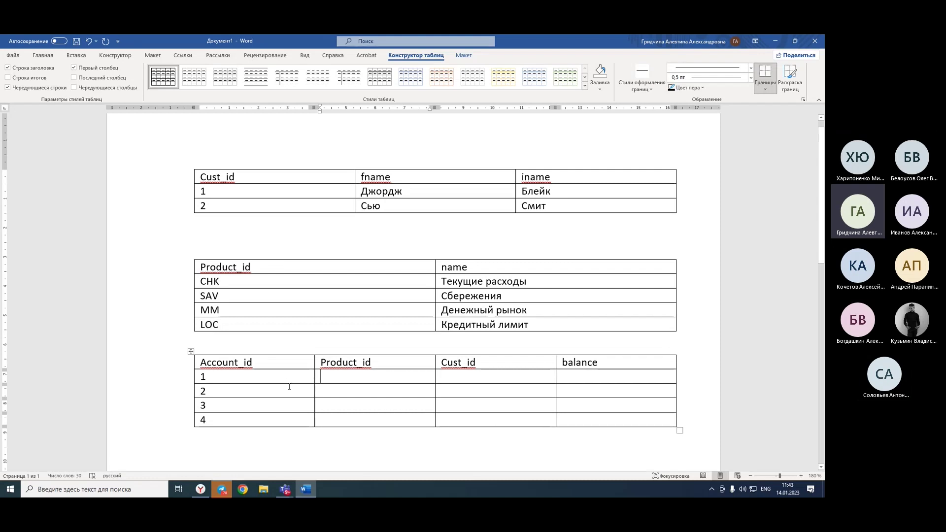
Copy CHK, SAV, MM and LOC from the product table into the Product_id column.
{"action": "double_click", "coordinate": [211, 283]}
{"action": "key", "text": "ctrl+c"}
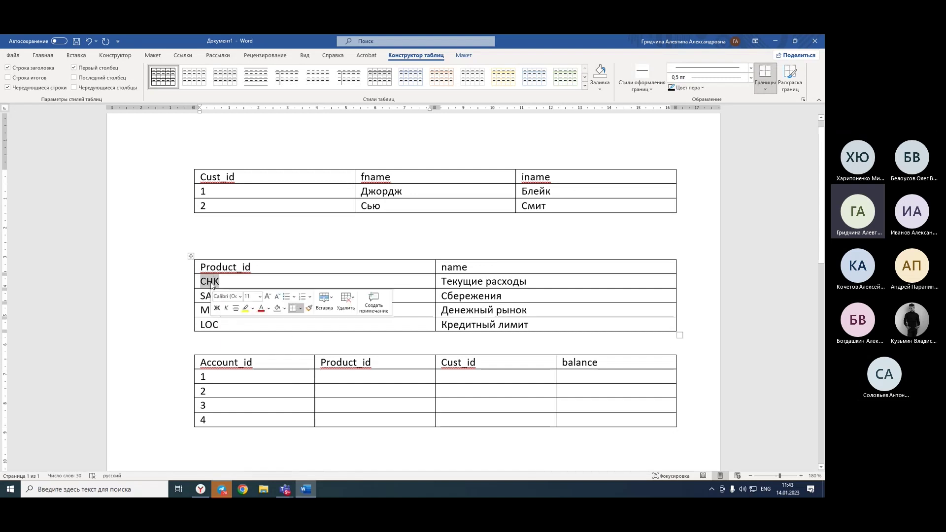
{"action": "left_click", "coordinate": [347, 382]}
{"action": "key", "text": "ctrl+v"}
{"action": "double_click", "coordinate": [207, 297]}
{"action": "key", "text": "ctrl+c"}
{"action": "left_click", "coordinate": [324, 391]}
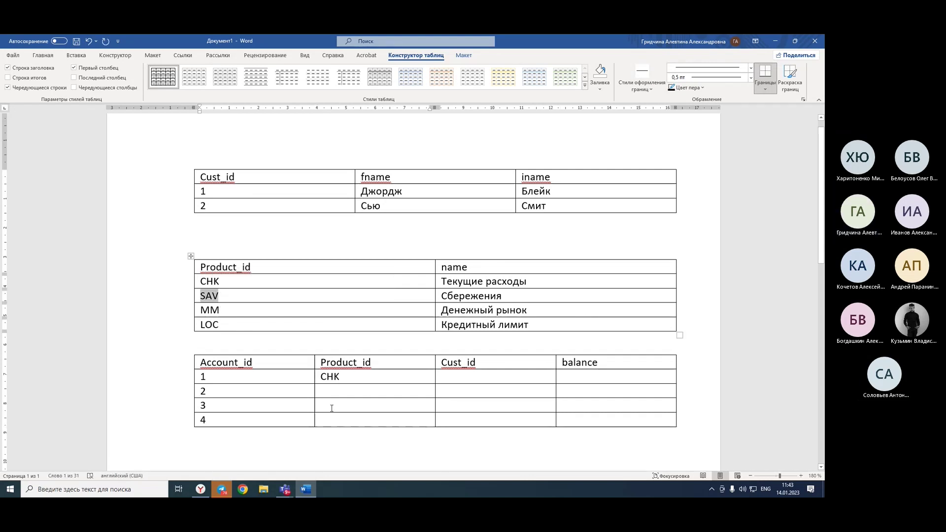
{"action": "key", "text": "ctrl+v"}
{"action": "double_click", "coordinate": [211, 314]}
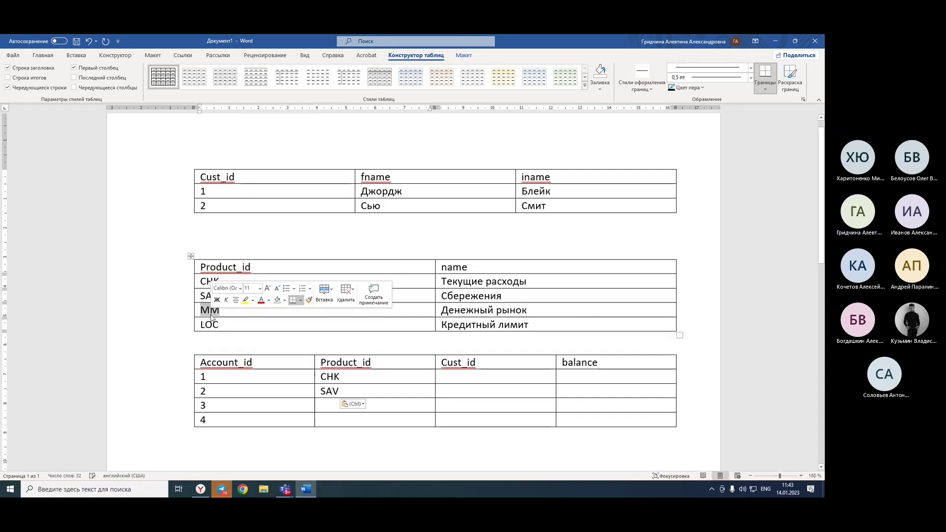
{"action": "key", "text": "ctrl+c"}
{"action": "left_click", "coordinate": [337, 404]}
{"action": "key", "text": "ctrl+v"}
{"action": "double_click", "coordinate": [208, 324]}
{"action": "key", "text": "ctrl+c"}
{"action": "left_click", "coordinate": [327, 418]}
{"action": "key", "text": "ctrl+v"}
Enter Cust_id values 1, 2, 1 and 2.
{"action": "left_click", "coordinate": [501, 382]}
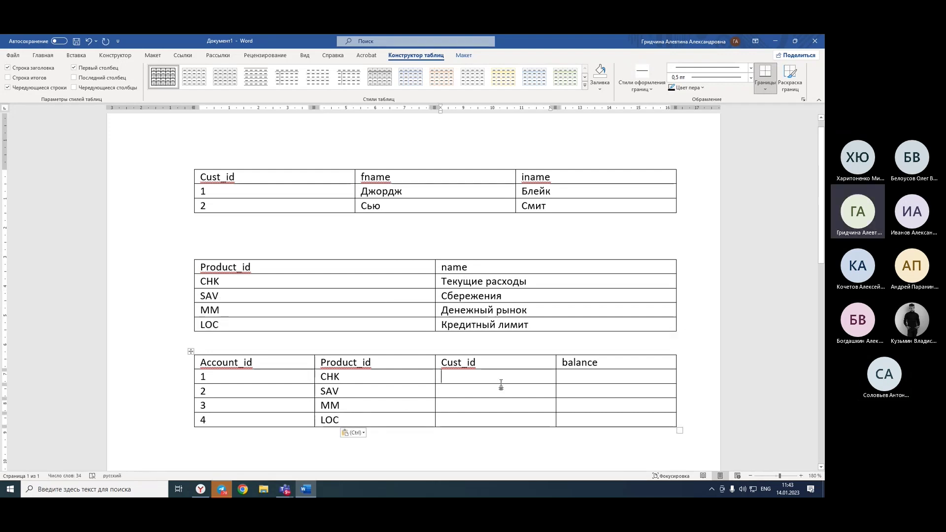
{"action": "type", "text": "1"}
{"action": "left_click", "coordinate": [475, 388]}
{"action": "type", "text": "2"}
{"action": "left_click", "coordinate": [464, 407]}
{"action": "type", "text": "1"}
{"action": "left_click", "coordinate": [460, 421]}
{"action": "type", "text": "2"}
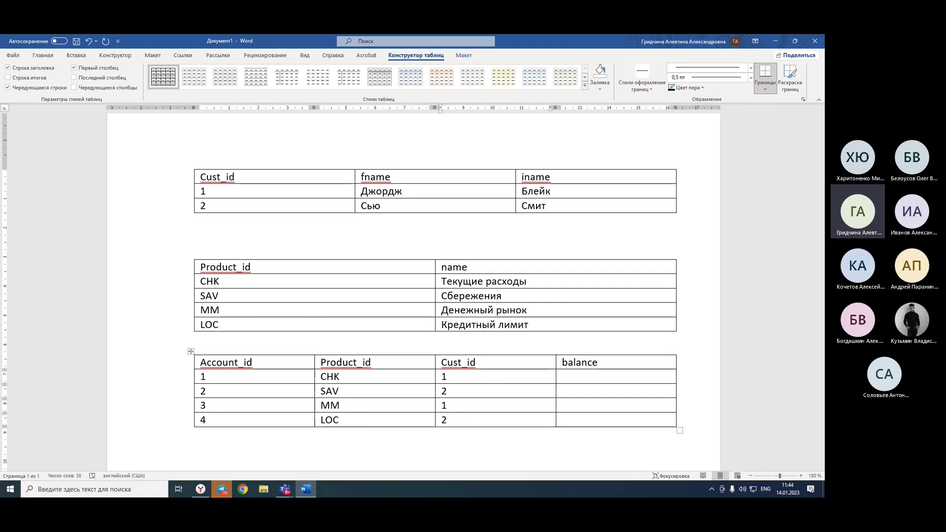
{"action": "left_click", "coordinate": [448, 396]}
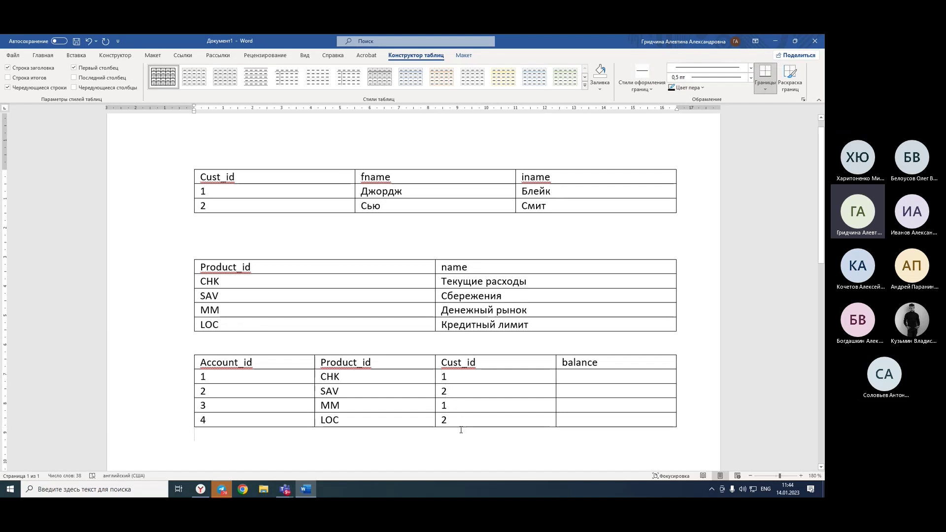
Enter balances 21323, 32323, 32322 and 12323 for accounts 1 to 4.
{"action": "left_click", "coordinate": [563, 381]}
{"action": "type", "text": "21323"}
{"action": "left_click", "coordinate": [564, 391]}
{"action": "type", "text": "3"}
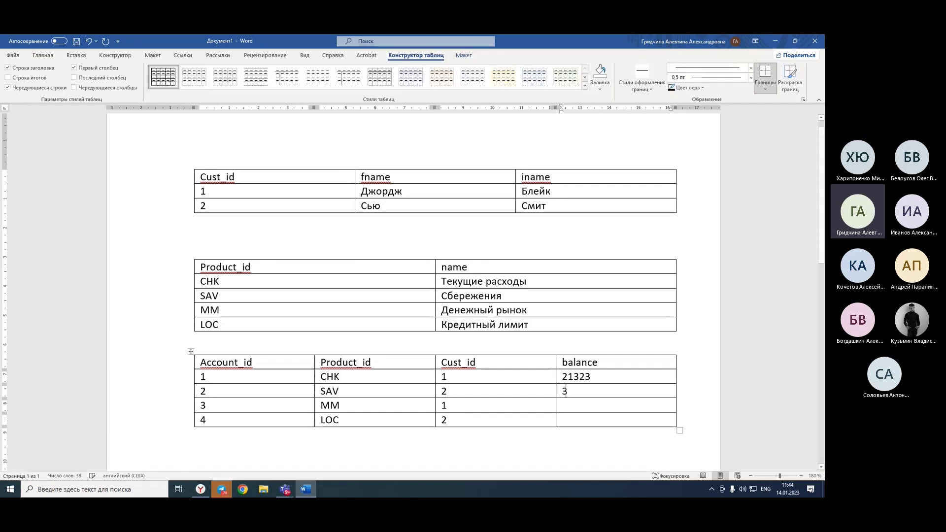
{"action": "type", "text": "232332322"}
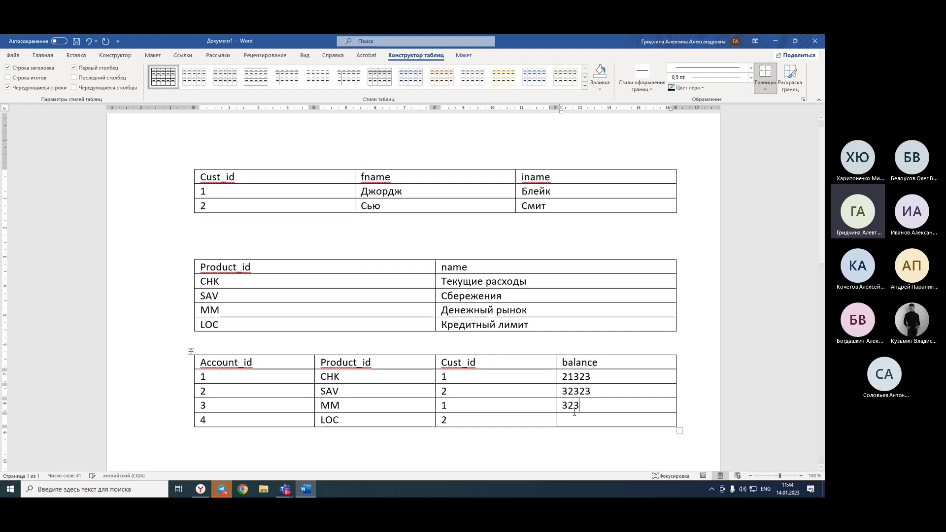
{"action": "left_click", "coordinate": [582, 423]}
{"action": "type", "text": "12323"}
{"action": "left_click", "coordinate": [596, 458]}
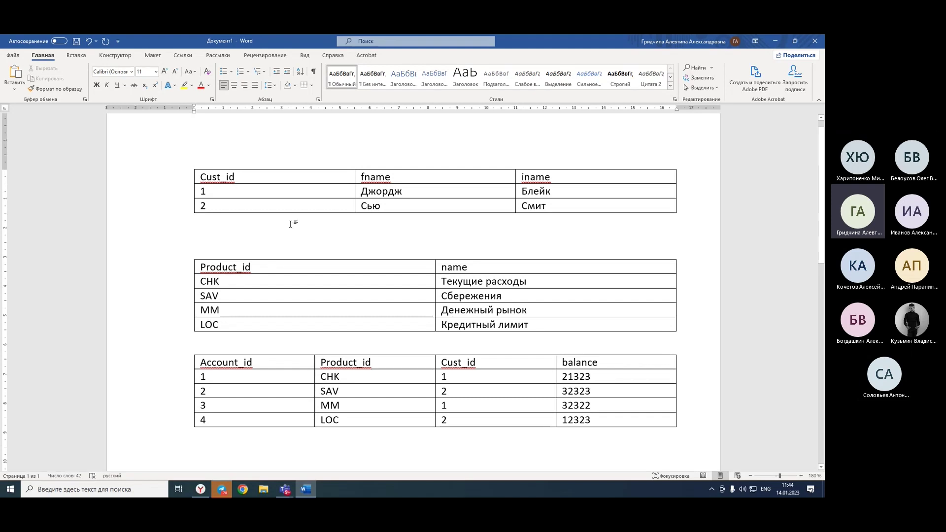
Select the Product_id and Cust_id values, then put the caret below the accounts table.
{"action": "left_click", "coordinate": [304, 335]}
{"action": "left_click_drag", "start_coordinate": [413, 374], "coordinate": [412, 415]}
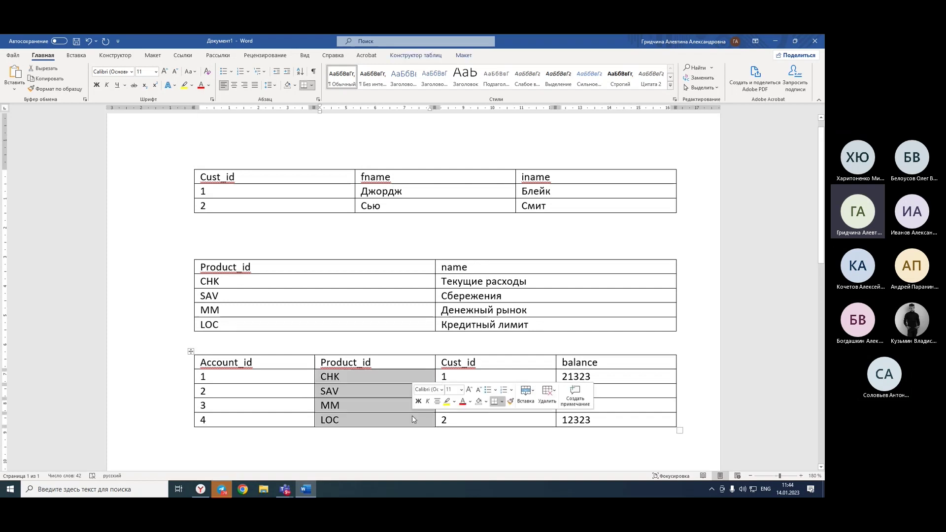
{"action": "left_click_drag", "start_coordinate": [494, 378], "coordinate": [498, 424]}
{"action": "scroll", "coordinate": [497, 424], "scroll_direction": "down", "scroll_amount": 2}
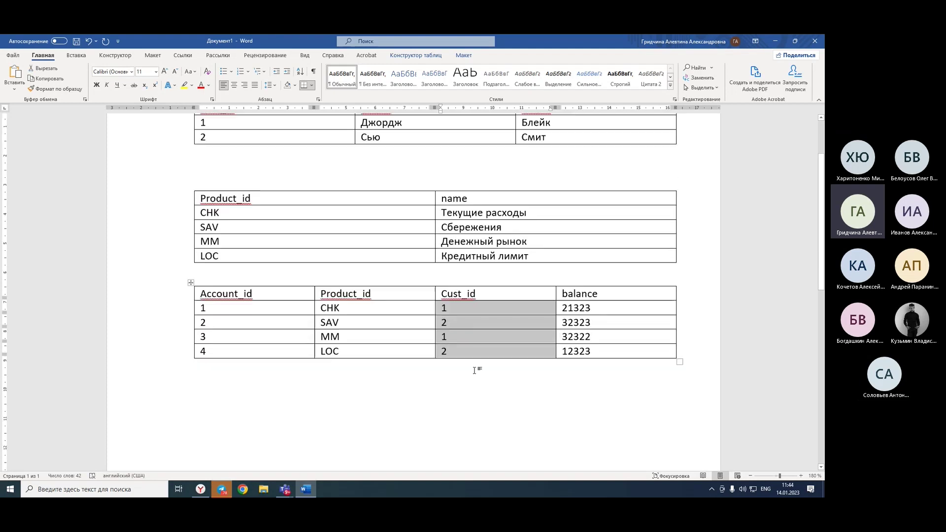
{"action": "left_click", "coordinate": [500, 402]}
Select the accounts table's Account_id column, then return the caret below the table.
{"action": "key", "text": "alt+shift"}
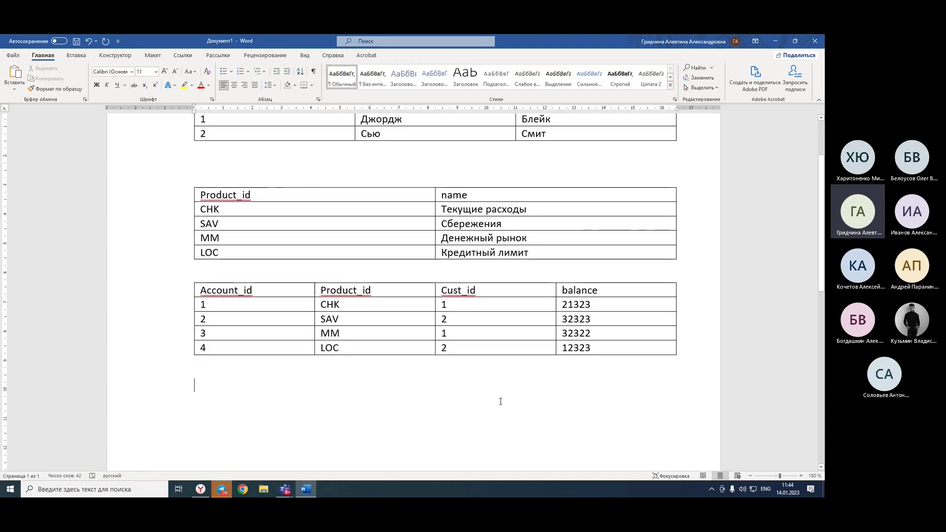
{"action": "left_click_drag", "start_coordinate": [232, 292], "coordinate": [244, 348]}
{"action": "key", "text": "alt+shift"}
{"action": "left_click", "coordinate": [268, 443]}
{"action": "key", "text": "alt+shift"}
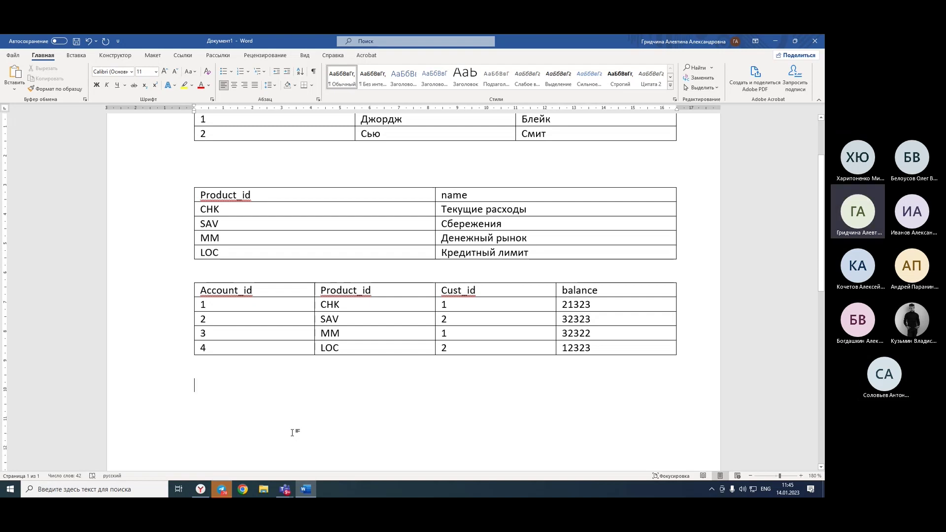
Insert an empty 5-column by 4-row table below the accounts table.
{"action": "left_click", "coordinate": [76, 54]}
{"action": "left_click", "coordinate": [74, 76]}
{"action": "left_click", "coordinate": [122, 138]}
{"action": "scroll", "coordinate": [254, 309], "scroll_direction": "down", "scroll_amount": 1}
{"action": "scroll", "coordinate": [252, 306], "scroll_direction": "up", "scroll_amount": 2}
{"action": "scroll", "coordinate": [250, 308], "scroll_direction": "down", "scroll_amount": 1}
{"action": "scroll", "coordinate": [250, 311], "scroll_direction": "up", "scroll_amount": 1}
{"action": "scroll", "coordinate": [249, 313], "scroll_direction": "down", "scroll_amount": 1}
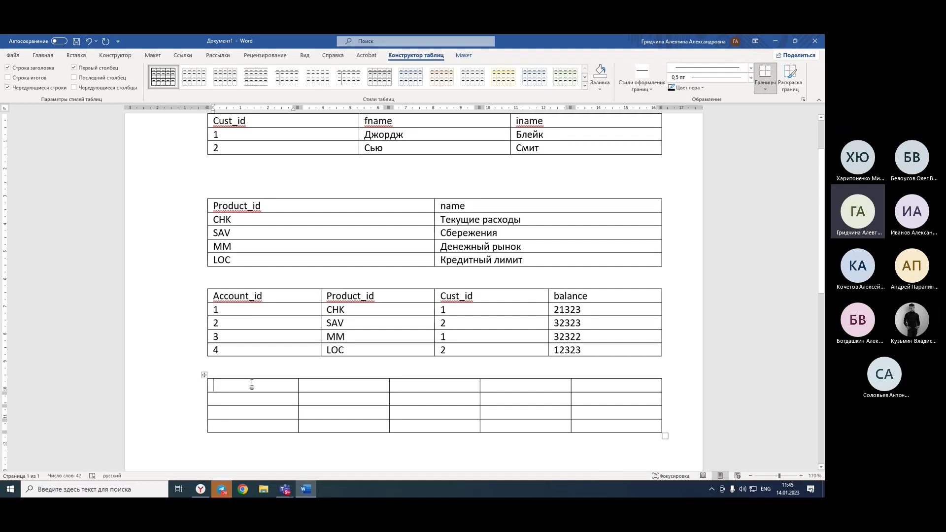
Finish the header row with 'date' and number the three transactions 1, 2, 3 under Txn_id.
{"action": "type", "text": "Txn_id\tTxn_type_cd\tAccount_id\tamount"}
{"action": "key", "text": "Tab"}
{"action": "type", "text": "date"}
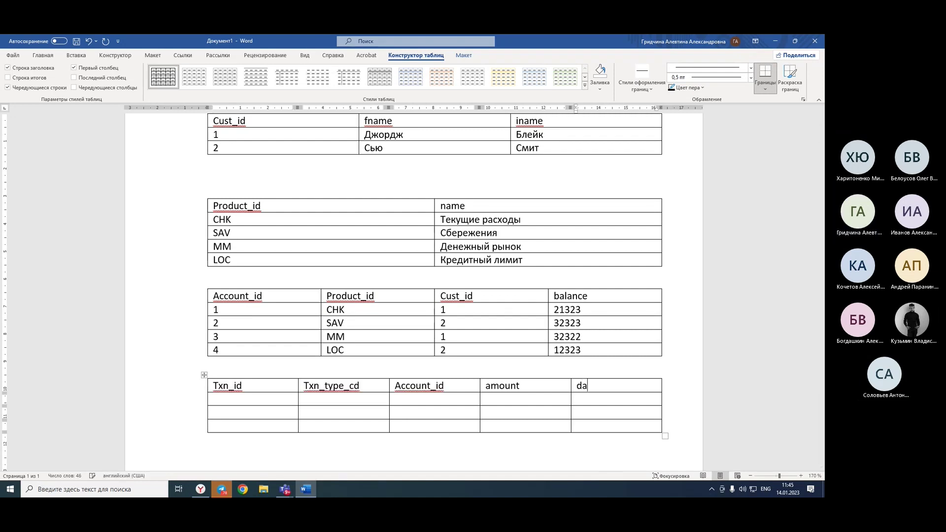
{"action": "left_click", "coordinate": [225, 399]}
{"action": "type", "text": "1"}
{"action": "left_click", "coordinate": [225, 416]}
{"action": "type", "text": "2"}
{"action": "left_click", "coordinate": [230, 425]}
{"action": "type", "text": "3"}
Enter transaction types D, C, D in the Txn_type_cd column.
{"action": "left_click", "coordinate": [310, 402]}
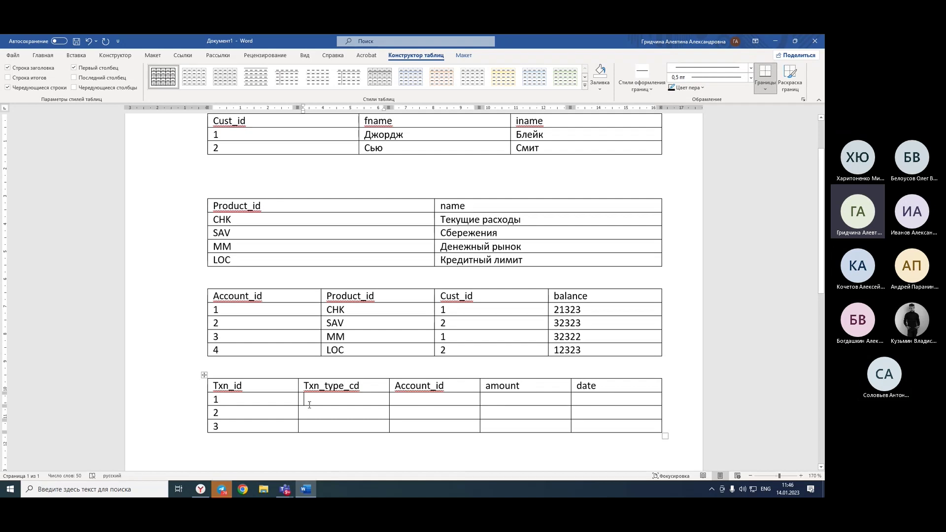
{"action": "type", "text": "D"}
{"action": "left_click", "coordinate": [313, 412]}
{"action": "type", "text": "C"}
{"action": "left_click", "coordinate": [308, 428]}
{"action": "type", "text": "D"}
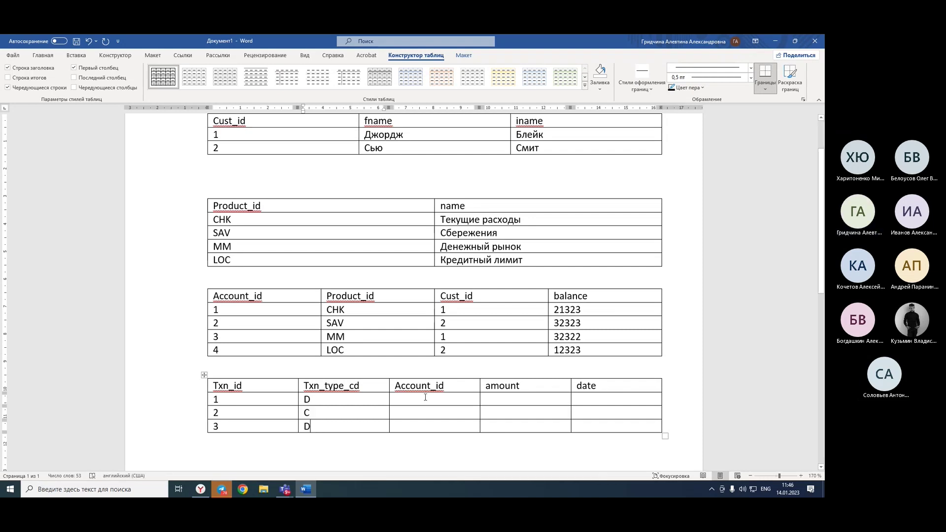
{"action": "left_click", "coordinate": [425, 397]}
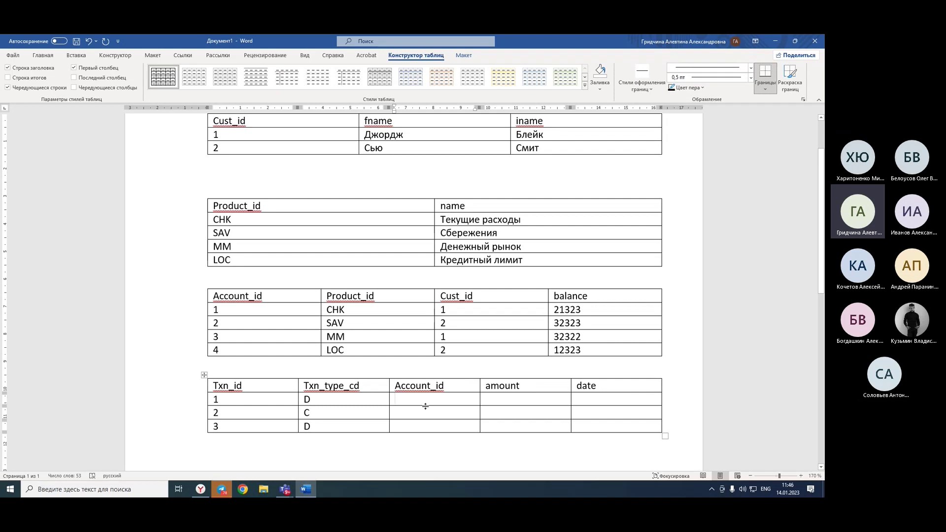
Fill Account_id 1, 1, 2 and amounts 12123, 2213, 21323 for the three transactions.
{"action": "type", "text": "11"}
{"action": "type", "text": "2"}
{"action": "key", "text": "BackSpace"}
{"action": "key", "text": "BackSpace"}
{"action": "left_click", "coordinate": [408, 414]}
{"action": "type", "text": "12"}
{"action": "left_click", "coordinate": [519, 400]}
{"action": "type", "text": "12123"}
{"action": "left_click", "coordinate": [510, 414]}
{"action": "type", "text": "2213"}
{"action": "left_click", "coordinate": [507, 425]}
{"action": "type", "text": "21323"}
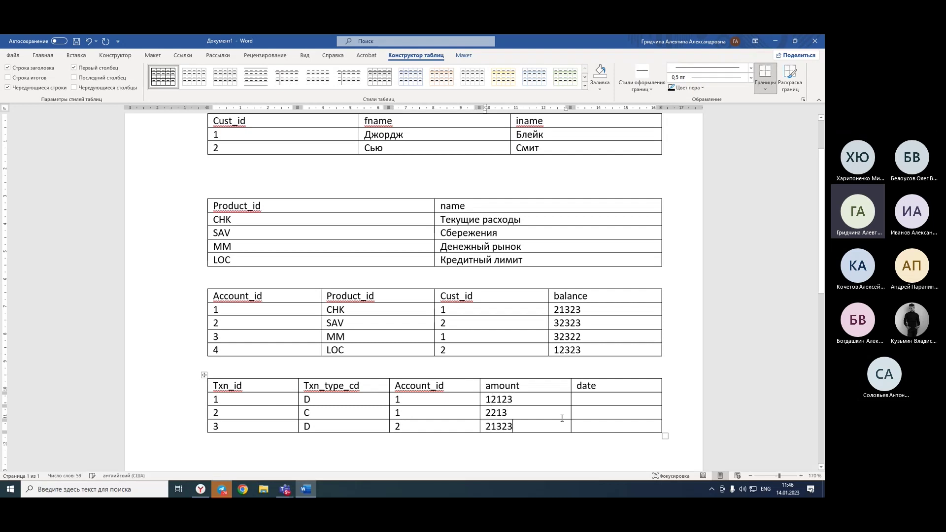
Put the year 2023 into all three date cells by copying and pasting it.
{"action": "left_click", "coordinate": [595, 397]}
{"action": "type", "text": "20"}
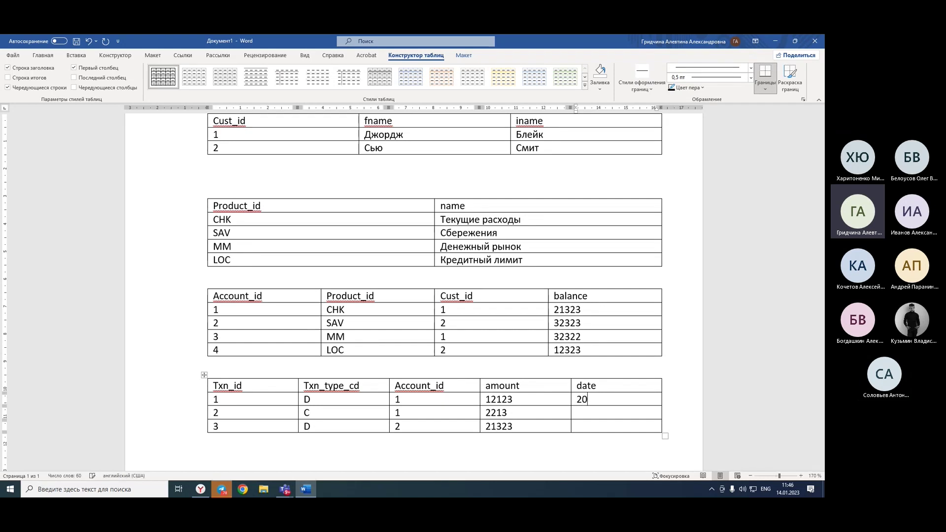
{"action": "type", "text": "23"}
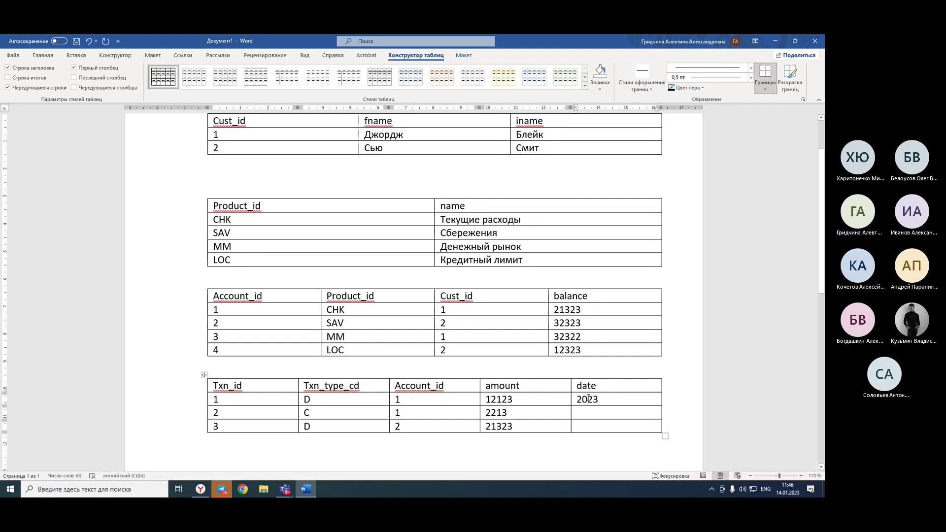
{"action": "double_click", "coordinate": [589, 398]}
{"action": "key", "text": "ctrl+c"}
{"action": "left_click", "coordinate": [586, 414]}
{"action": "key", "text": "ctrl+v"}
{"action": "left_click", "coordinate": [583, 427]}
{"action": "key", "text": "ctrl+v"}
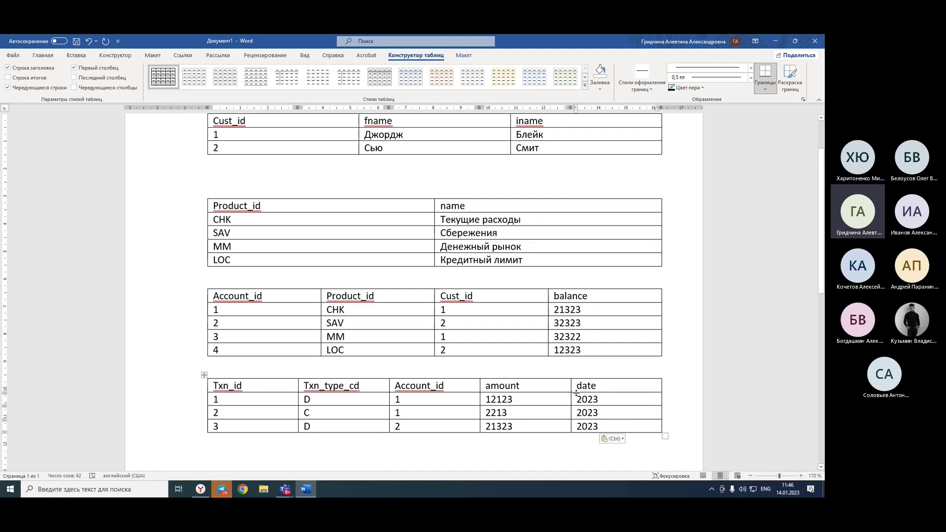
Prefix the dates with day and month: 14/01/, 12/01/ and 14/01/.
{"action": "left_click", "coordinate": [577, 400]}
{"action": "type", "text": "14/01/"}
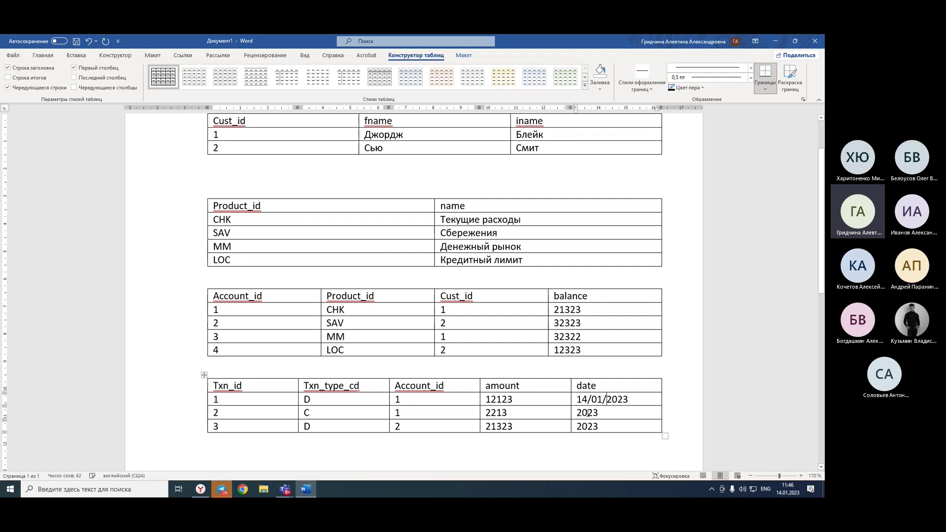
{"action": "double_click", "coordinate": [586, 413]}
{"action": "left_click", "coordinate": [580, 412]}
{"action": "type", "text": "12."}
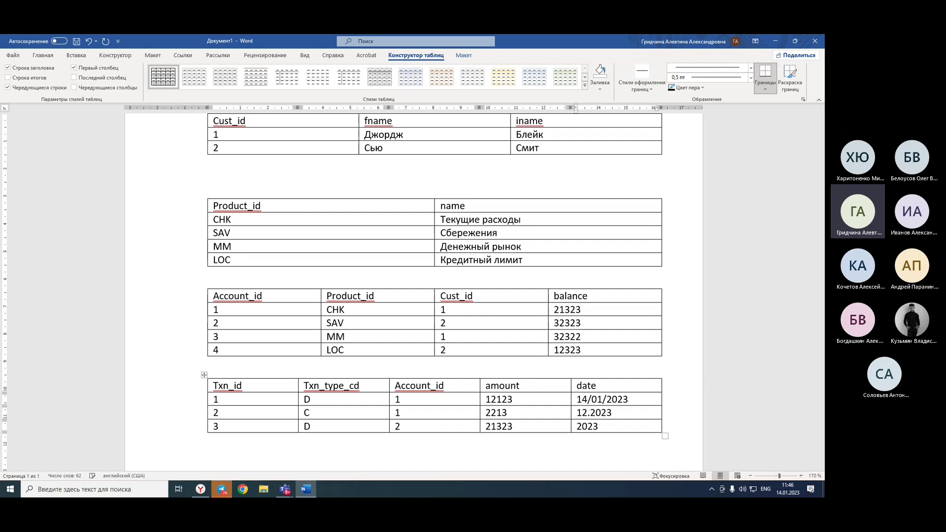
{"action": "key", "text": "BackSpace"}
{"action": "type", "text": "/01"}
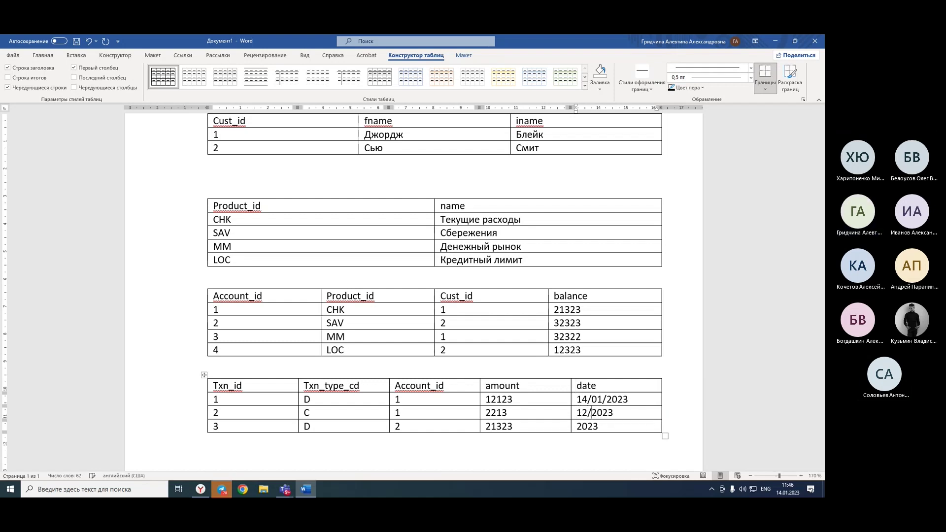
{"action": "type", "text": "/"}
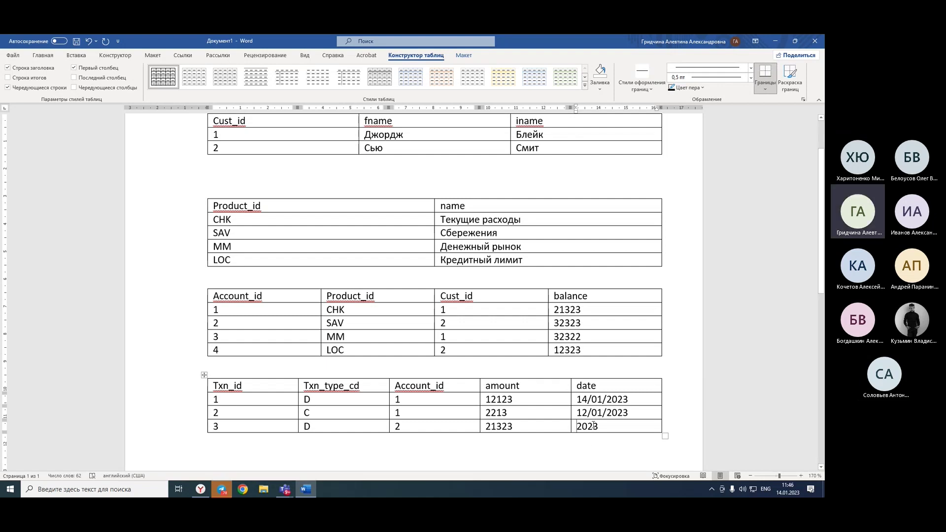
{"action": "left_click", "coordinate": [577, 427]}
{"action": "type", "text": "14/01/"}
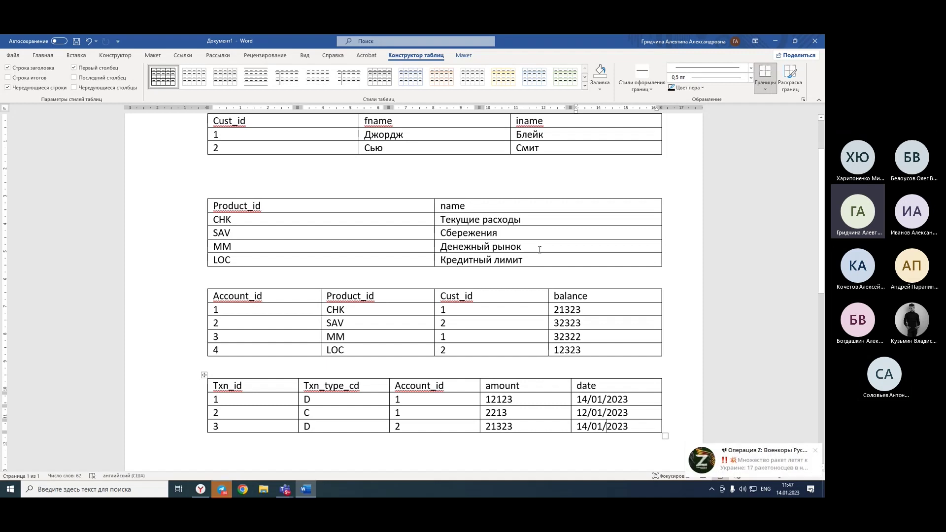
Place the cursor on the blank line between the customers and products tables.
{"action": "scroll", "coordinate": [539, 248], "scroll_direction": "up", "scroll_amount": 2}
{"action": "scroll", "coordinate": [537, 249], "scroll_direction": "down", "scroll_amount": 2}
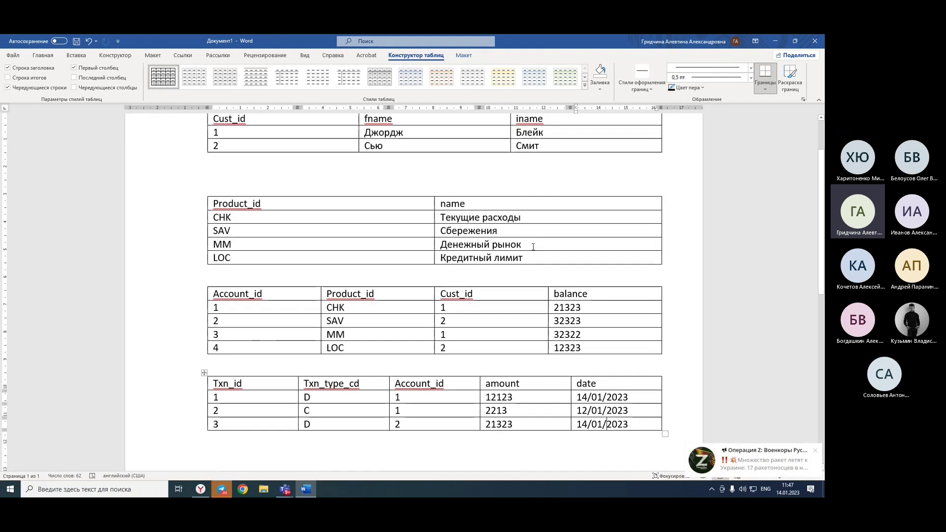
{"action": "left_click", "coordinate": [492, 181]}
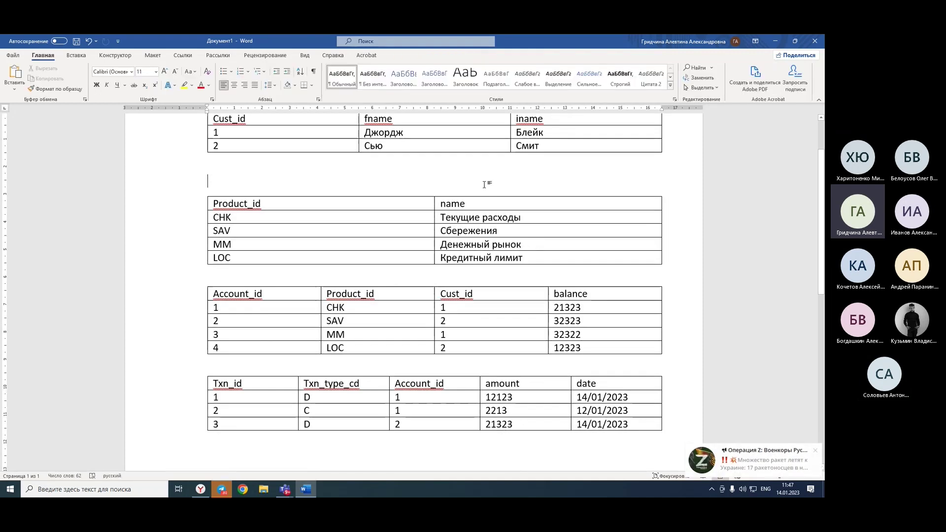
Delete the extra blank line between the first two tables and add an empty line below the transactions table.
{"action": "key", "text": "BackSpace"}
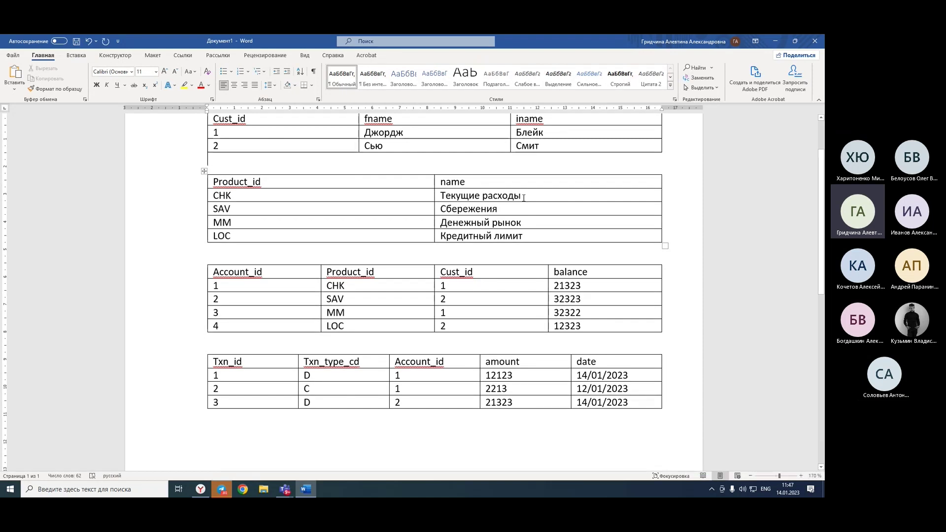
{"action": "left_click", "coordinate": [282, 312]}
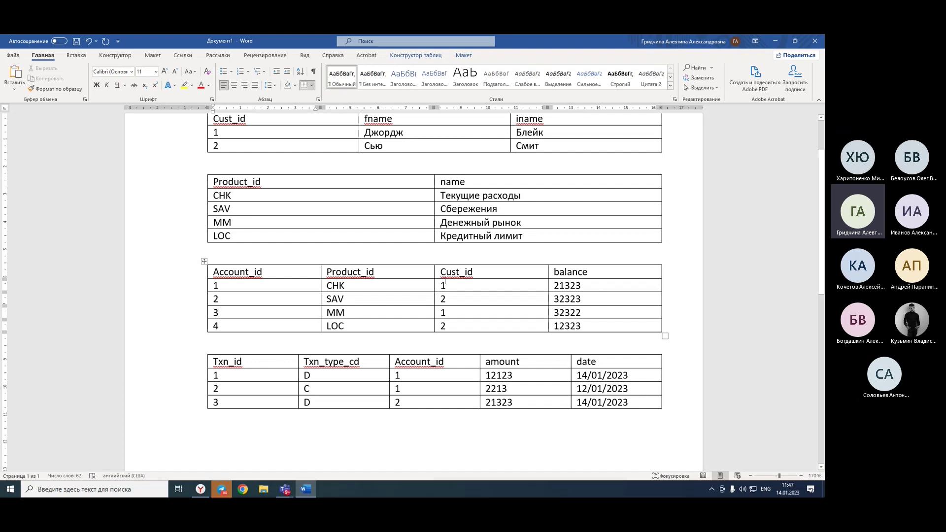
{"action": "left_click", "coordinate": [335, 312]}
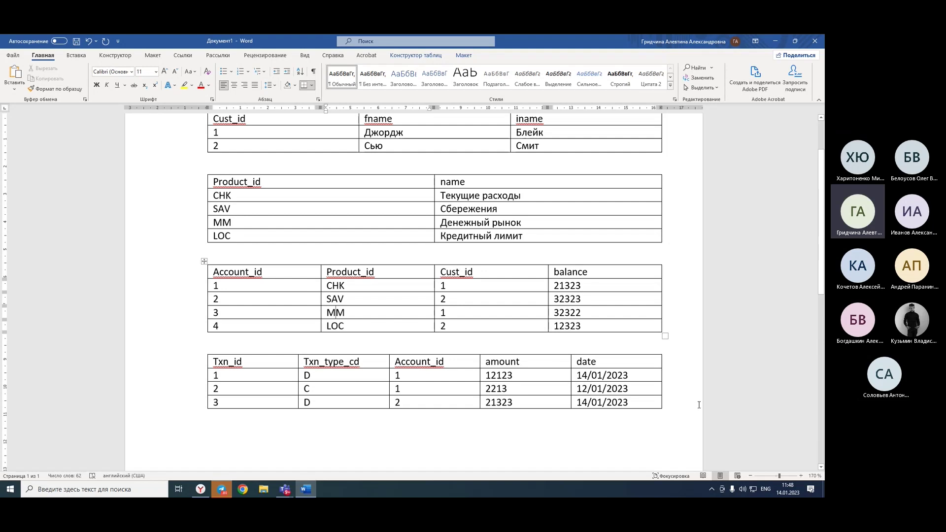
{"action": "left_click", "coordinate": [525, 456]}
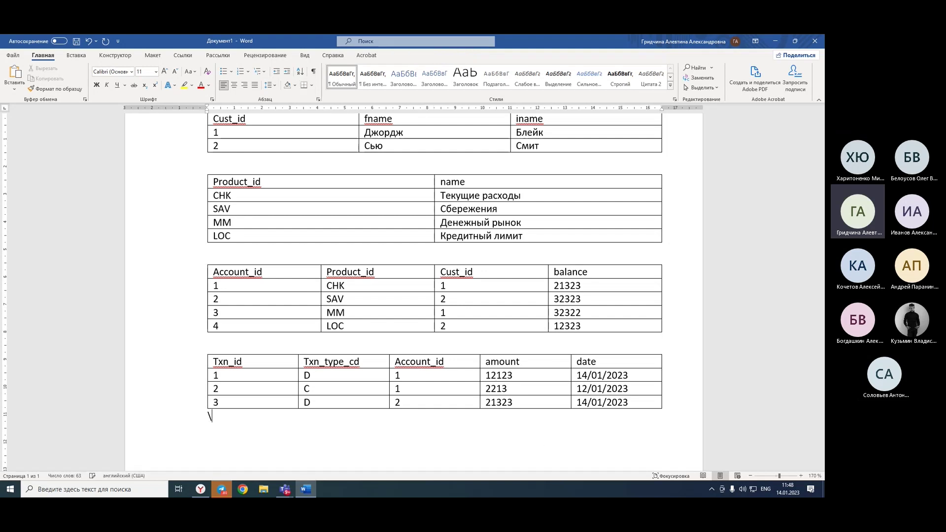
{"action": "key", "text": "Return"}
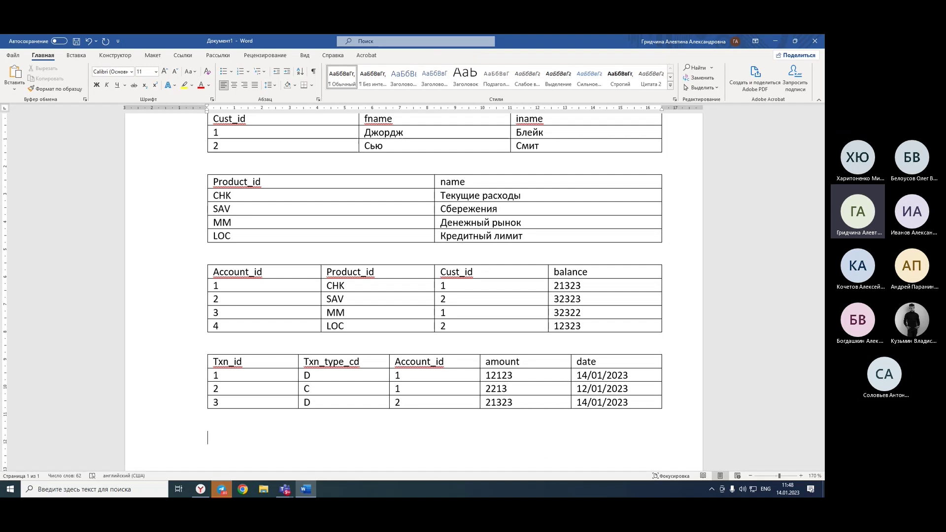
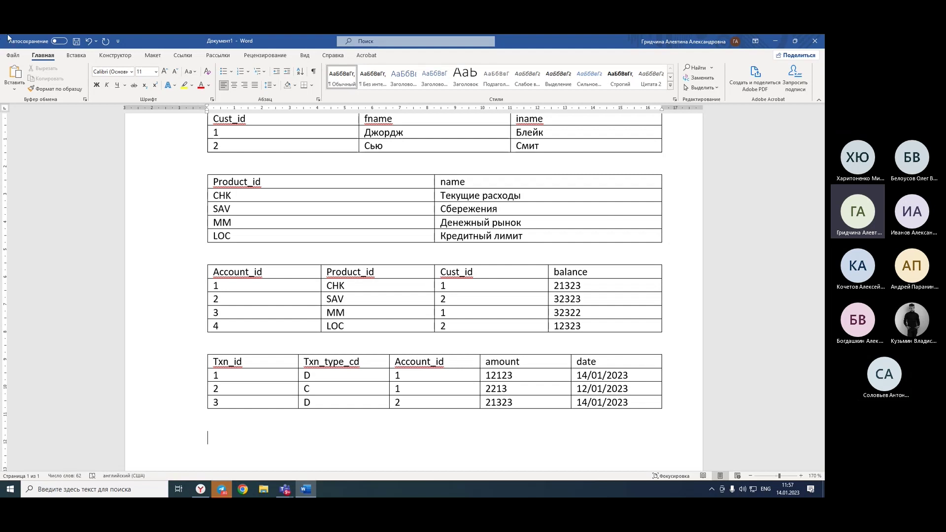
Select columns in the bank-data tables, then place the caret between the first two tables.
{"action": "scroll", "coordinate": [178, 197], "scroll_direction": "up", "scroll_amount": 2}
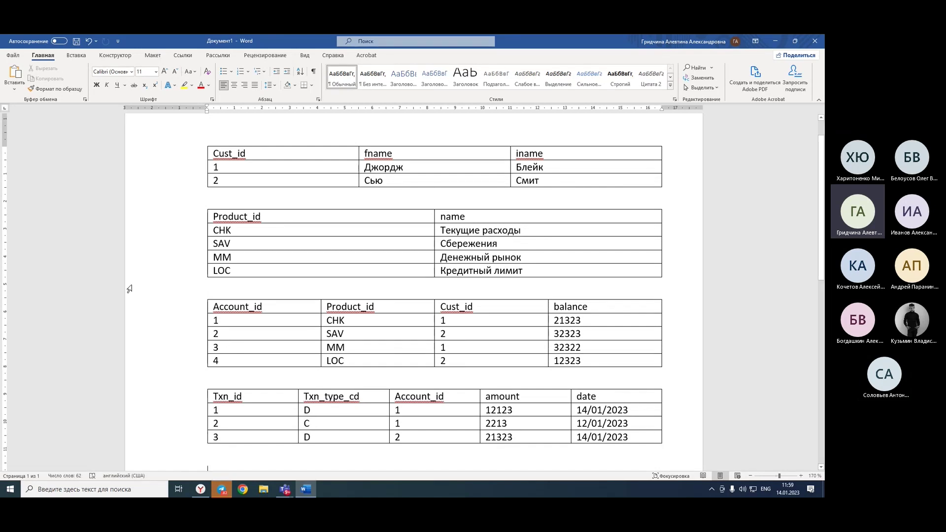
{"action": "left_click", "coordinate": [232, 389]}
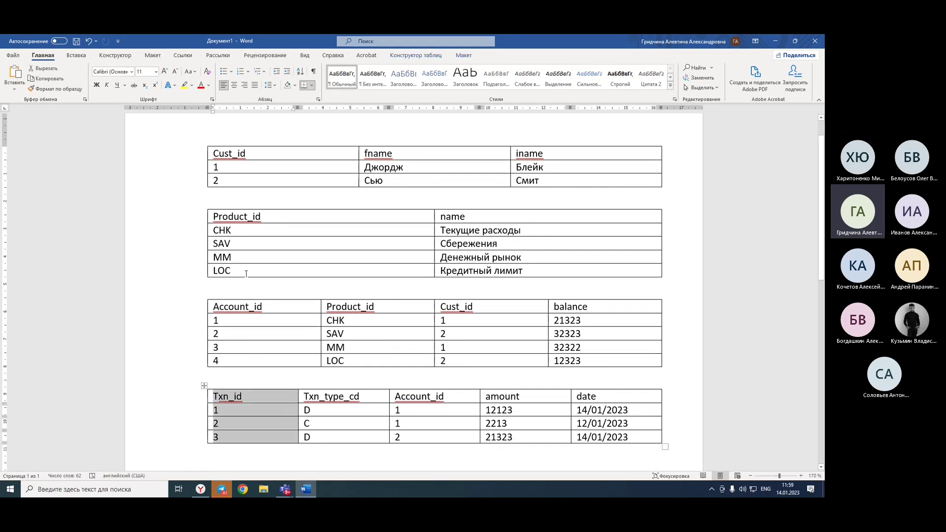
{"action": "left_click_drag", "start_coordinate": [249, 353], "coordinate": [246, 241]}
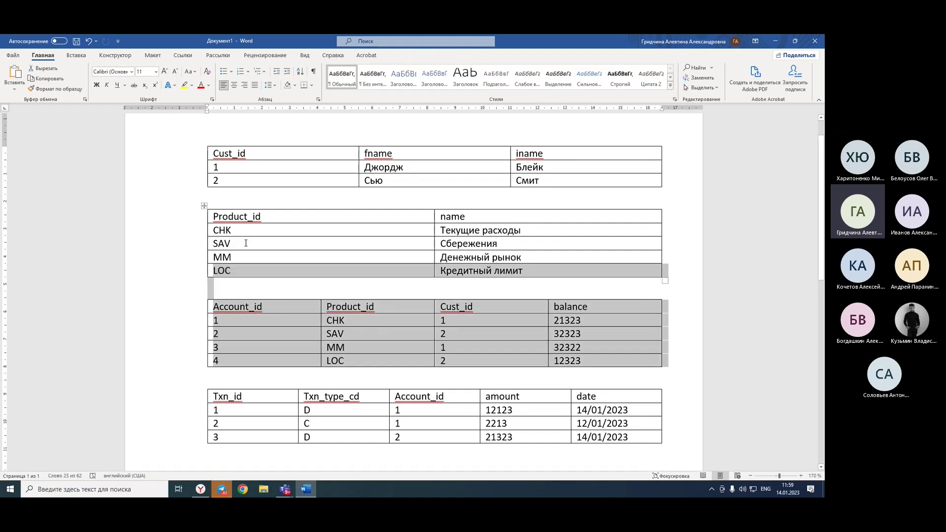
{"action": "left_click", "coordinate": [254, 272]}
{"action": "left_click", "coordinate": [231, 145]}
{"action": "left_click", "coordinate": [218, 193]}
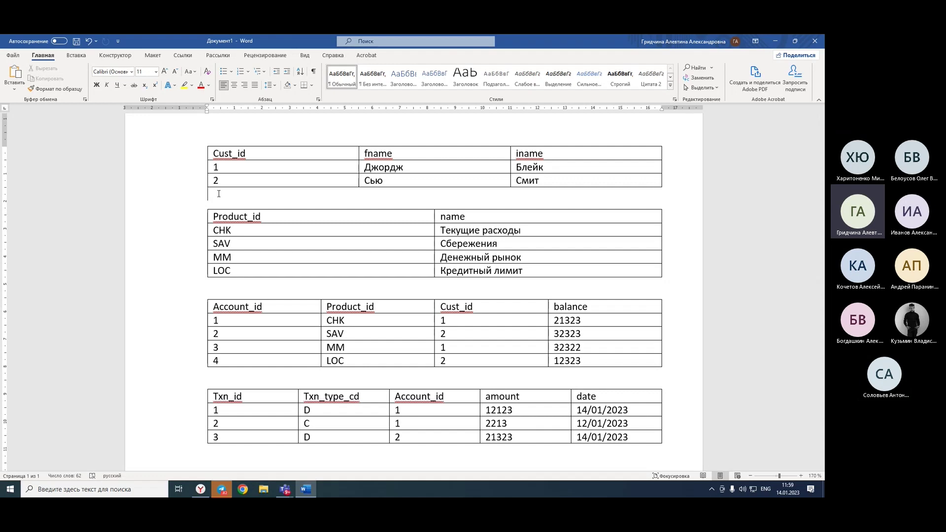
{"action": "left_click", "coordinate": [218, 194]}
Hide Word, launch Open Server Panel from the desktop and open its tray menu.
{"action": "left_click", "coordinate": [774, 43]}
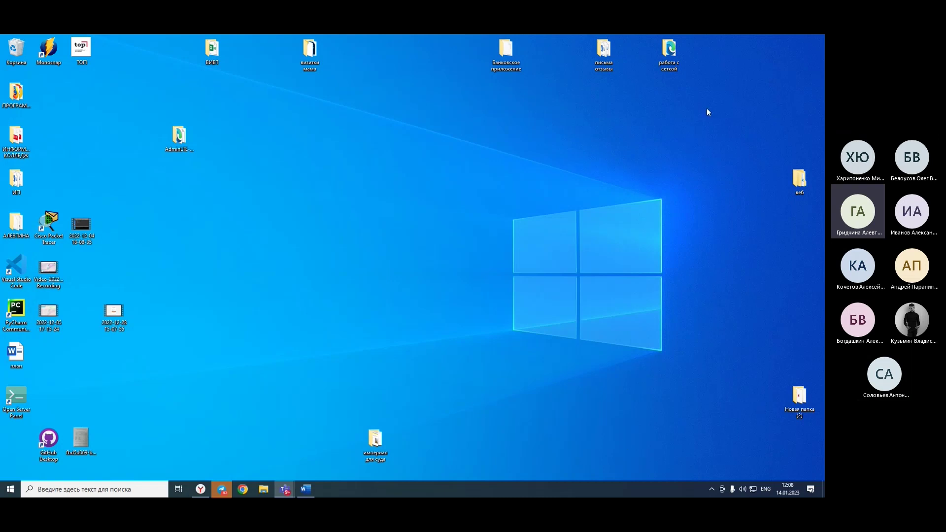
{"action": "double_click", "coordinate": [27, 411]}
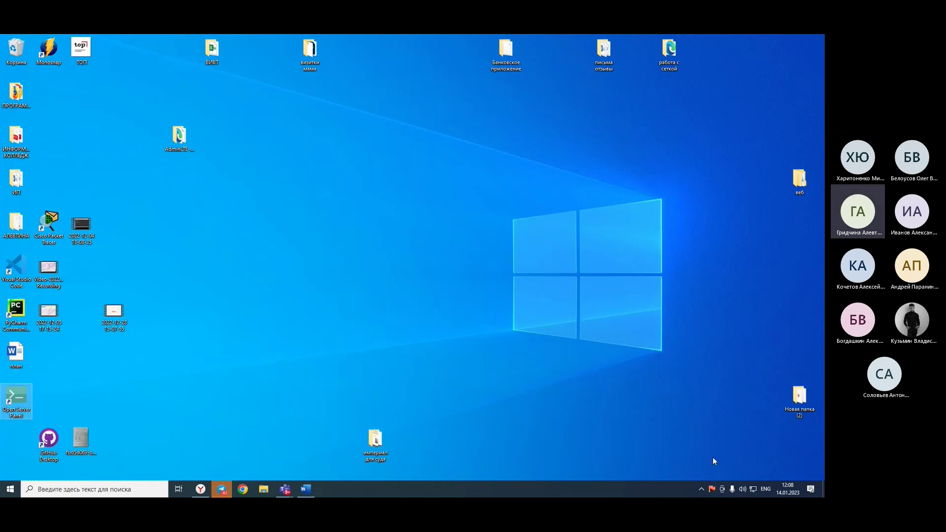
{"action": "left_click", "coordinate": [700, 489]}
{"action": "left_click", "coordinate": [699, 489]}
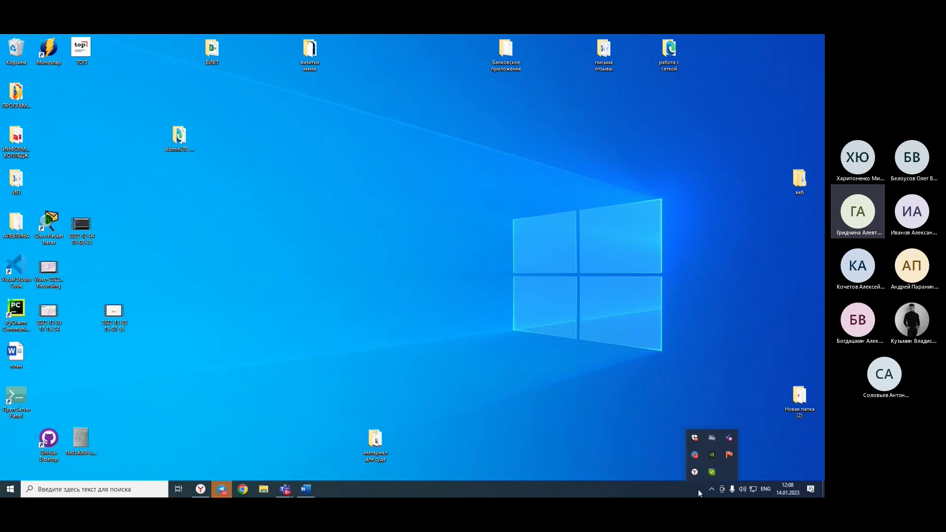
{"action": "left_click", "coordinate": [729, 454]}
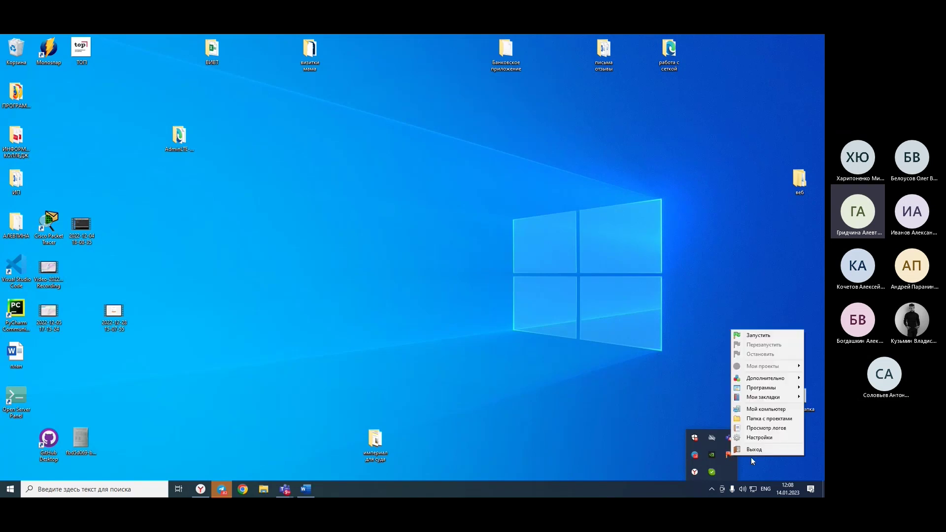
Show the Open Server settings Modules tab with Apache_2.4-PHP_7.2, PHP_7.2 and MySQL-5.7-Win10 selected.
{"action": "left_click", "coordinate": [750, 438]}
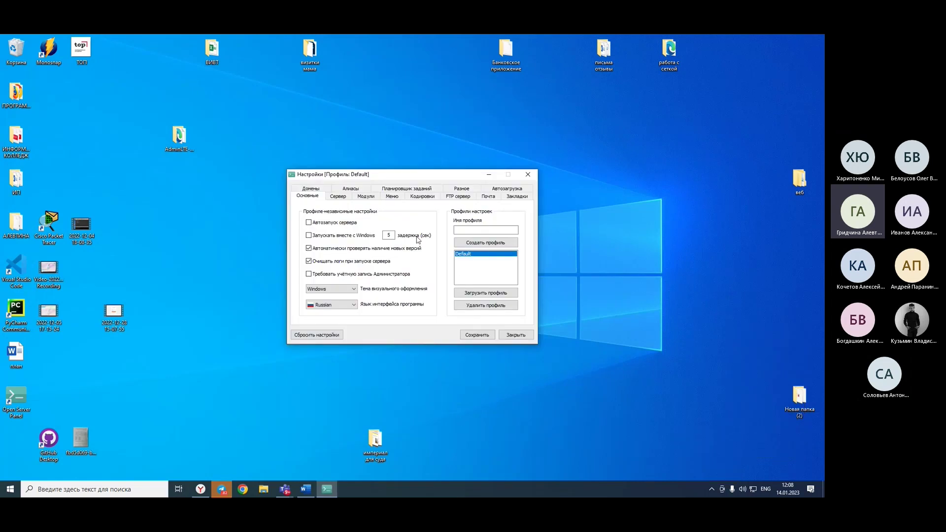
{"action": "left_click", "coordinate": [343, 198]}
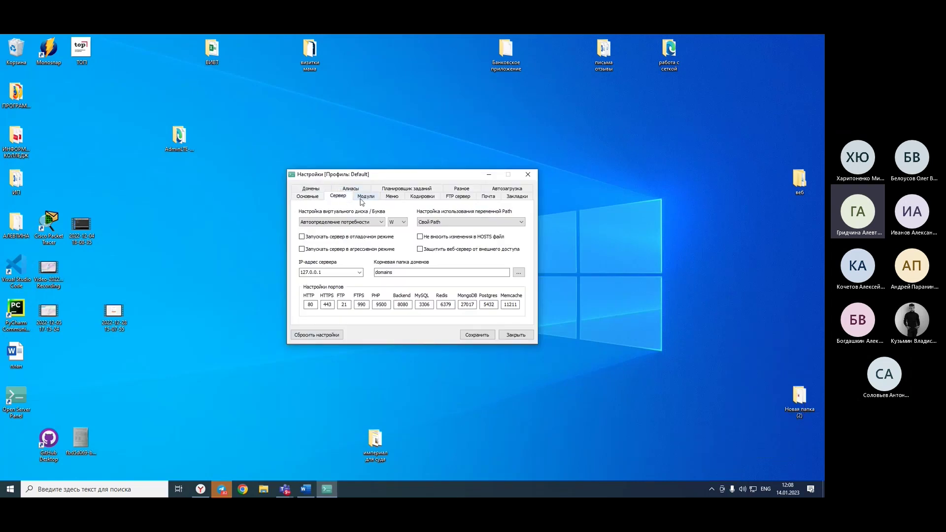
{"action": "left_click", "coordinate": [363, 197]}
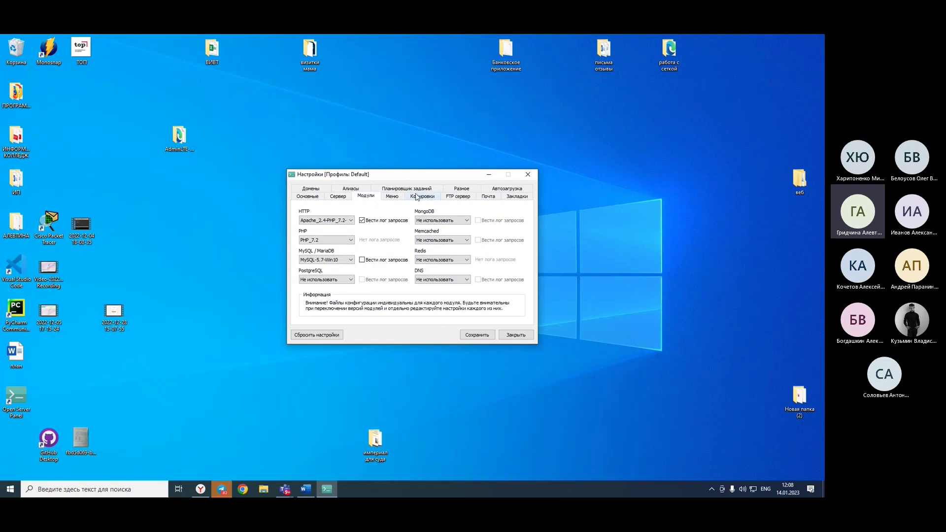
{"action": "left_click_drag", "start_coordinate": [415, 174], "coordinate": [474, 191]}
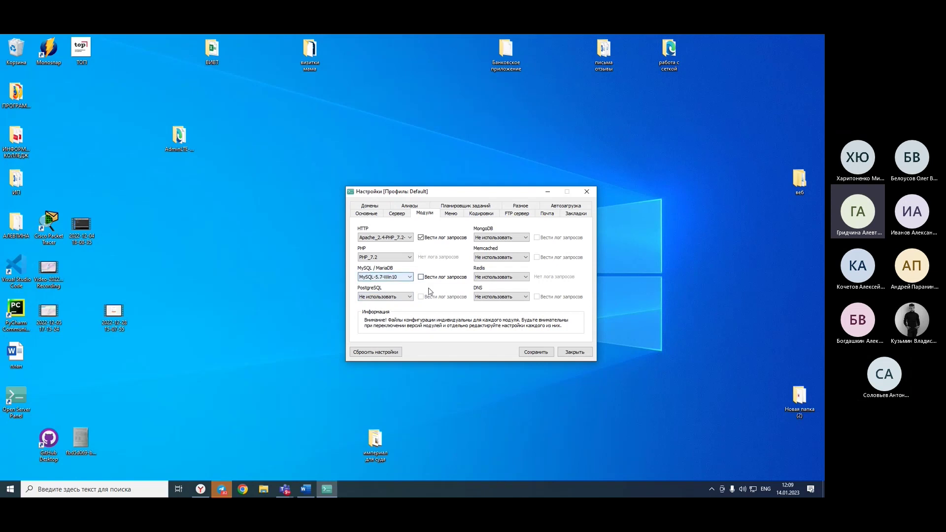
Capture the Open Server module settings window with Snipping Tool.
{"action": "left_click", "coordinate": [3, 489]}
{"action": "scroll", "coordinate": [31, 391], "scroll_direction": "down", "scroll_amount": 15}
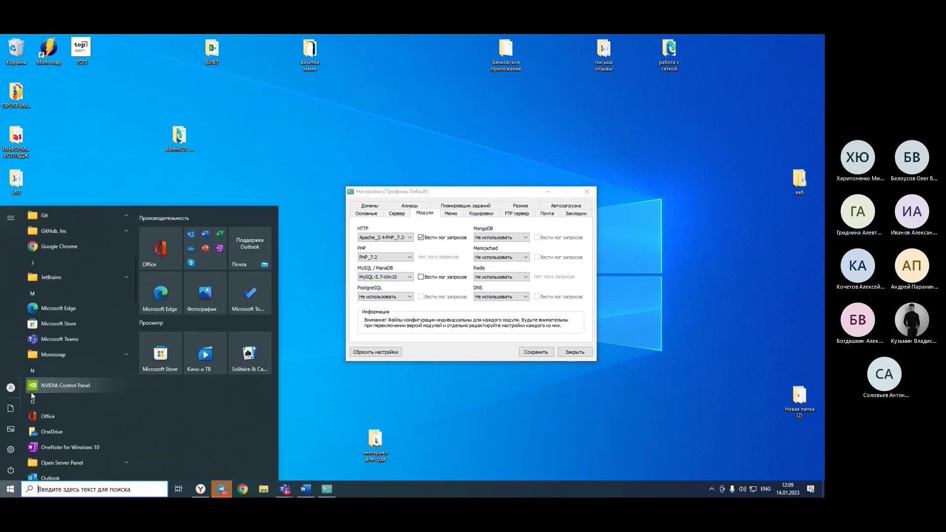
{"action": "left_click", "coordinate": [49, 387]}
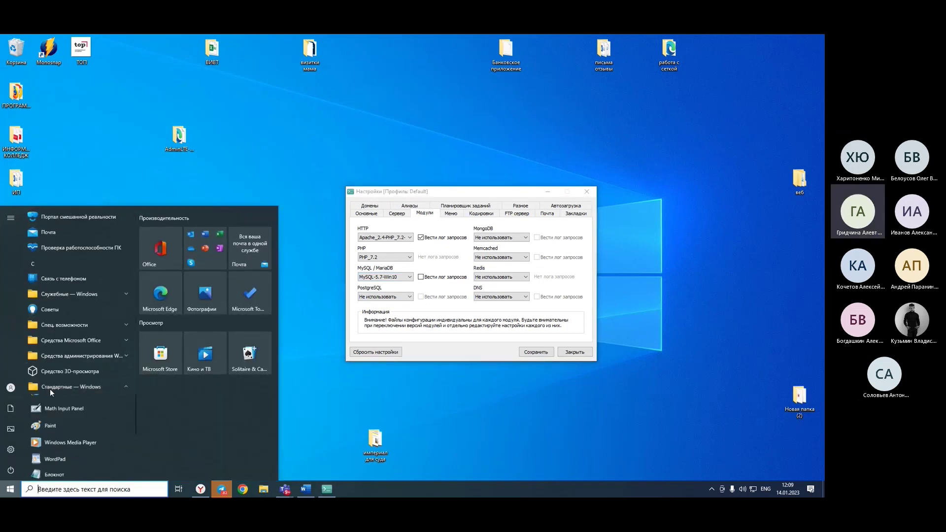
{"action": "left_click", "coordinate": [46, 386]}
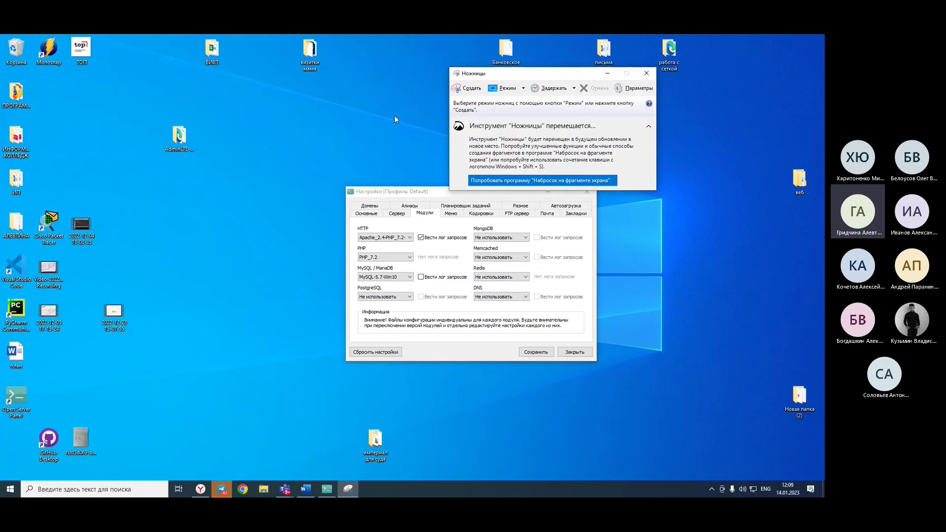
{"action": "left_click", "coordinate": [463, 87]}
{"action": "left_click_drag", "start_coordinate": [338, 179], "coordinate": [607, 368]}
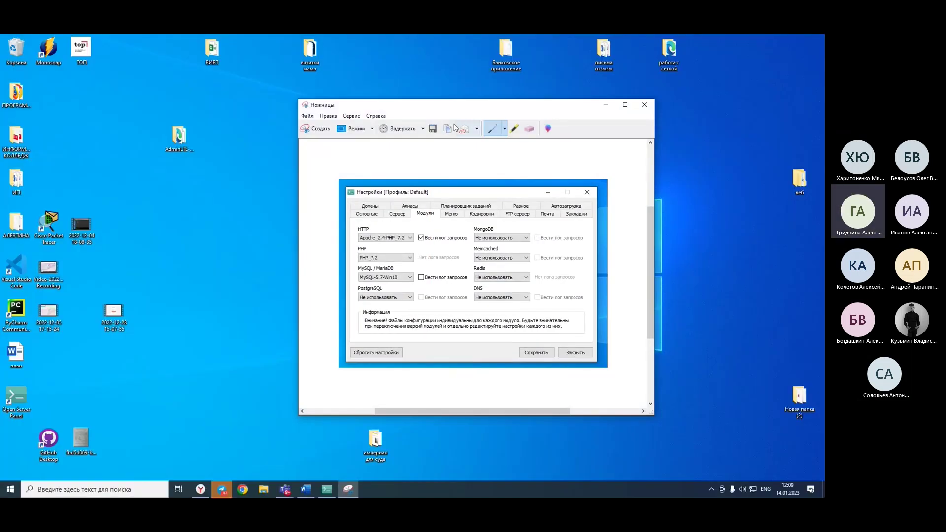
Check the messenger page in the browser, then close the Open Server settings window.
{"action": "left_click", "coordinate": [206, 493]}
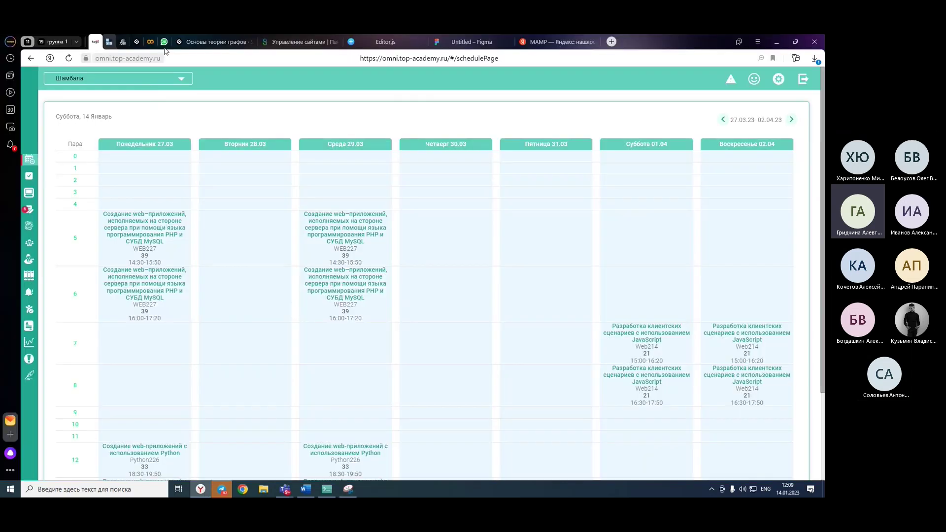
{"action": "left_click", "coordinate": [164, 41]}
{"action": "left_click", "coordinate": [200, 489]}
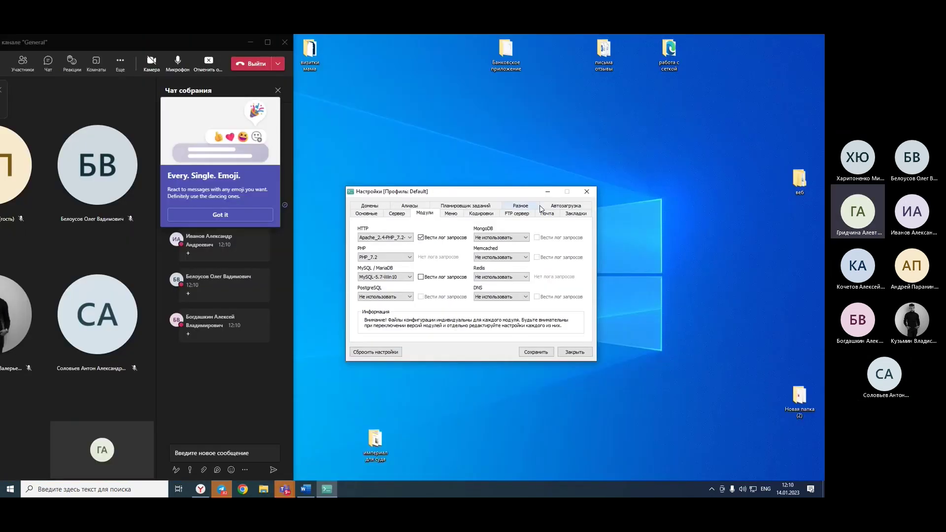
{"action": "left_click_drag", "start_coordinate": [558, 154], "coordinate": [563, 148]}
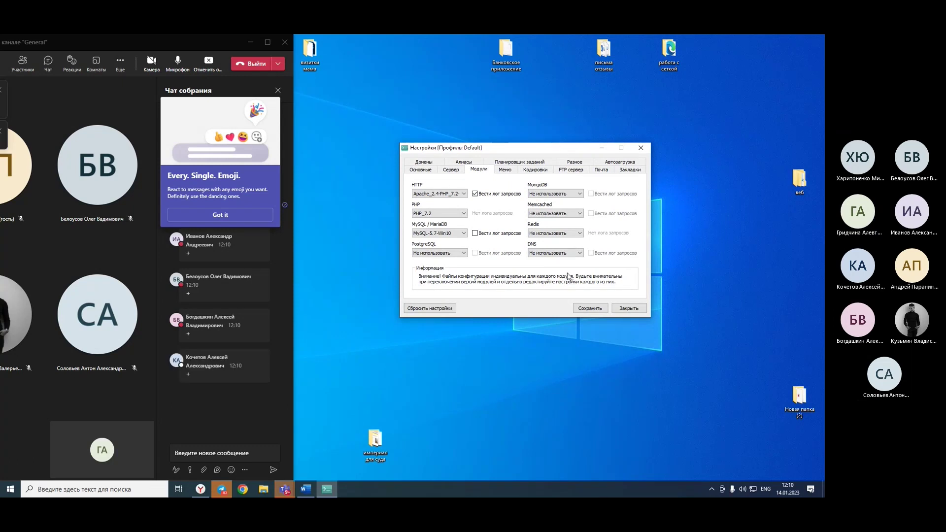
{"action": "left_click", "coordinate": [629, 308]}
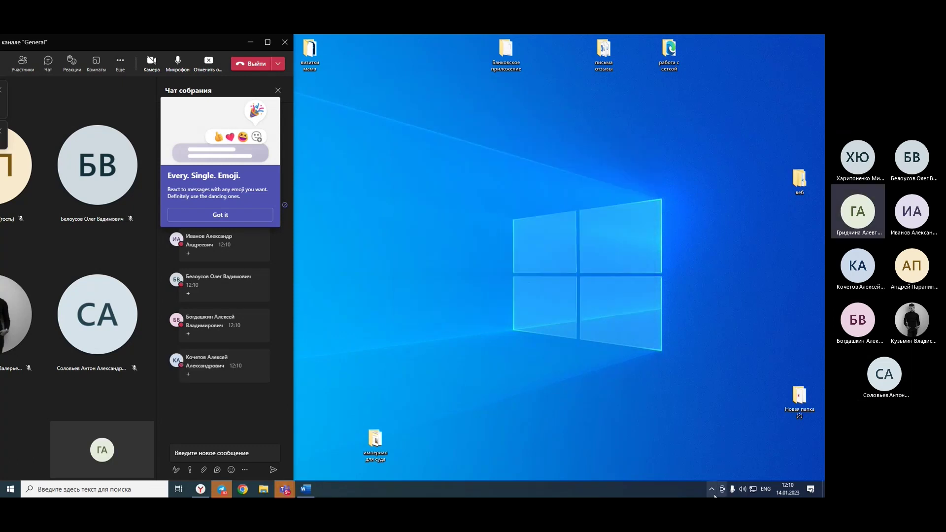
Start the local Open Server from its tray menu.
{"action": "left_click", "coordinate": [712, 488]}
{"action": "left_click", "coordinate": [726, 458]}
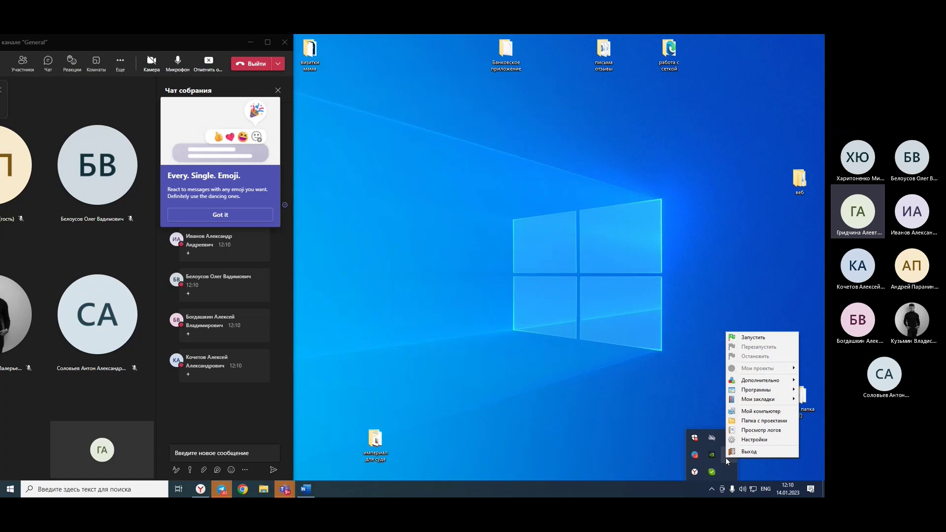
{"action": "left_click", "coordinate": [760, 337]}
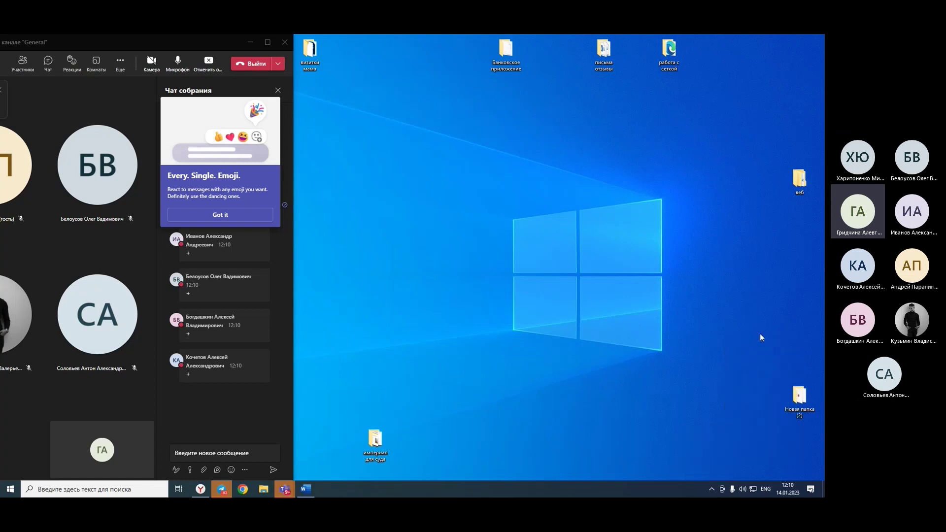
Open phpMyAdmin in the browser through the Open Server Advanced menu.
{"action": "left_click_drag", "start_coordinate": [226, 38], "coordinate": [67, 39]}
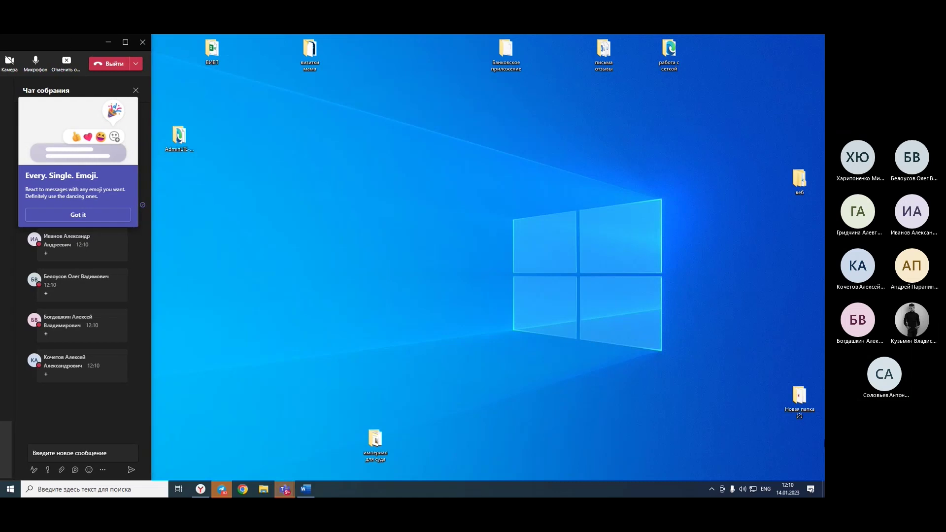
{"action": "left_click", "coordinate": [711, 489]}
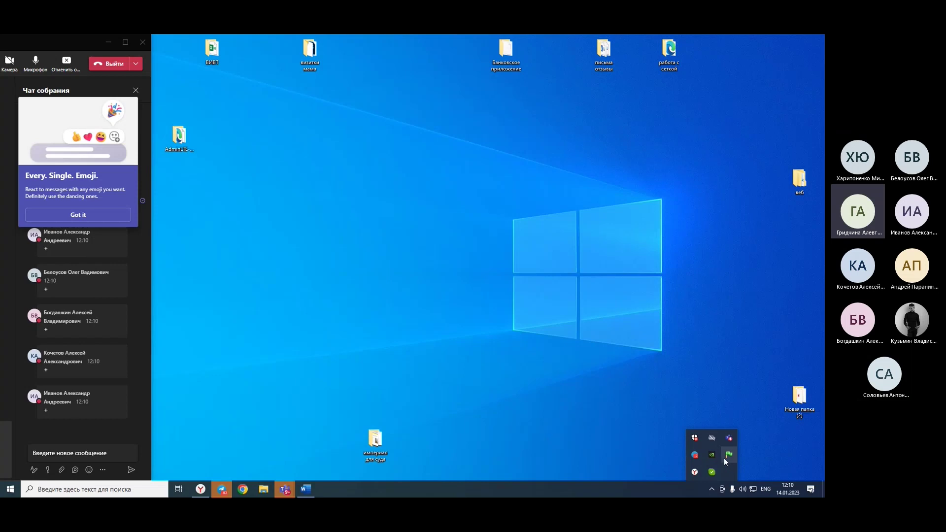
{"action": "left_click", "coordinate": [723, 458]}
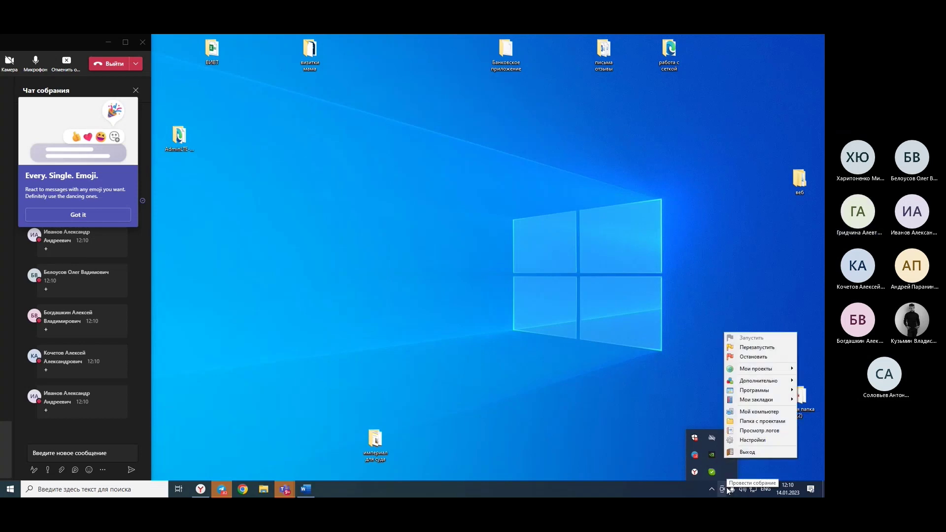
{"action": "mouse_move", "coordinate": [763, 374]}
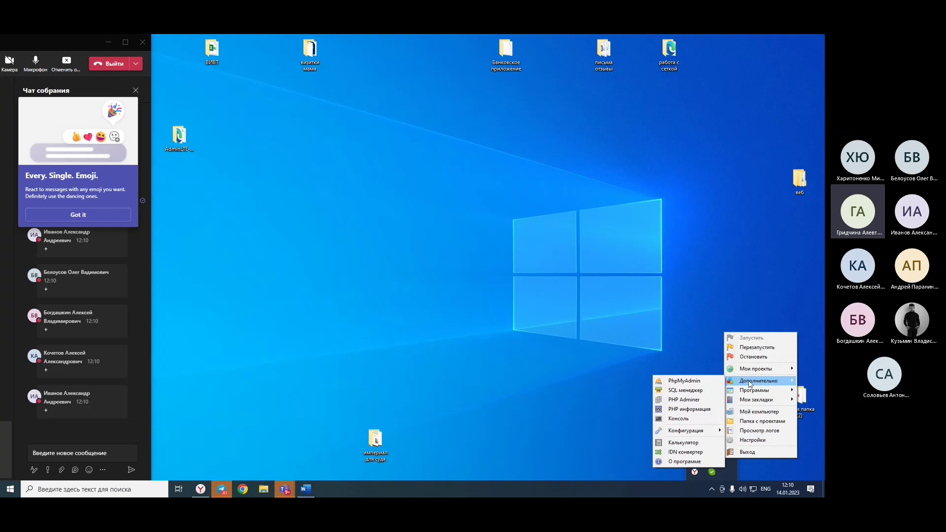
{"action": "left_click", "coordinate": [703, 387]}
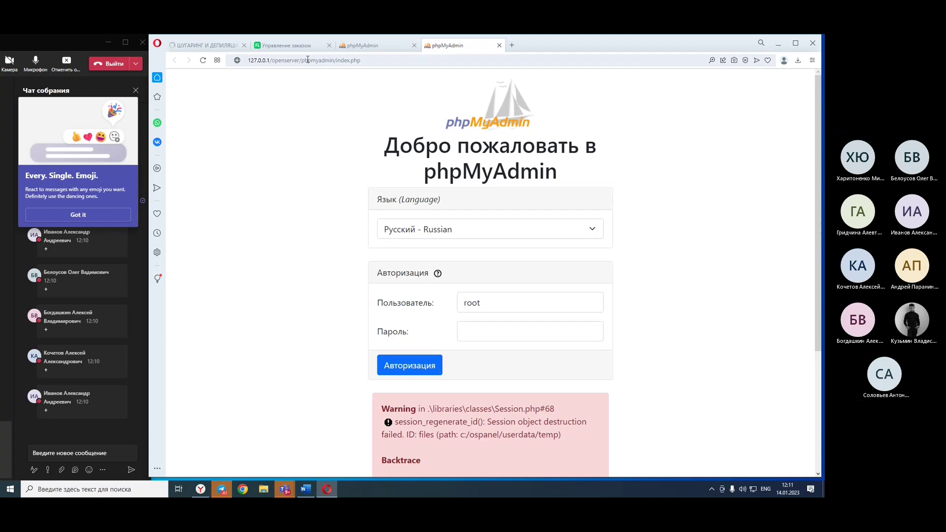
Close the extra browser tabs and dismiss the phpMyAdmin session warning with Ignore All.
{"action": "left_click", "coordinate": [244, 46]}
{"action": "left_click", "coordinate": [329, 45]}
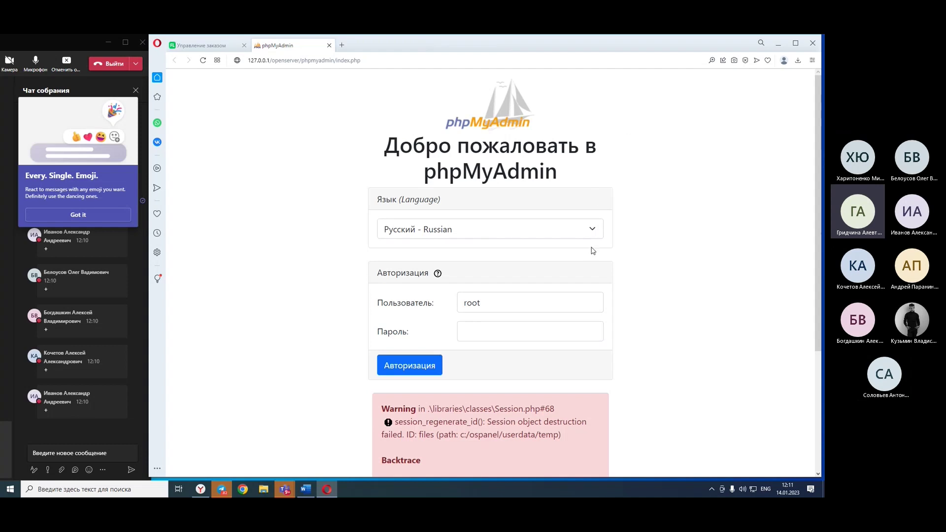
{"action": "scroll", "coordinate": [569, 212], "scroll_direction": "down", "scroll_amount": 3}
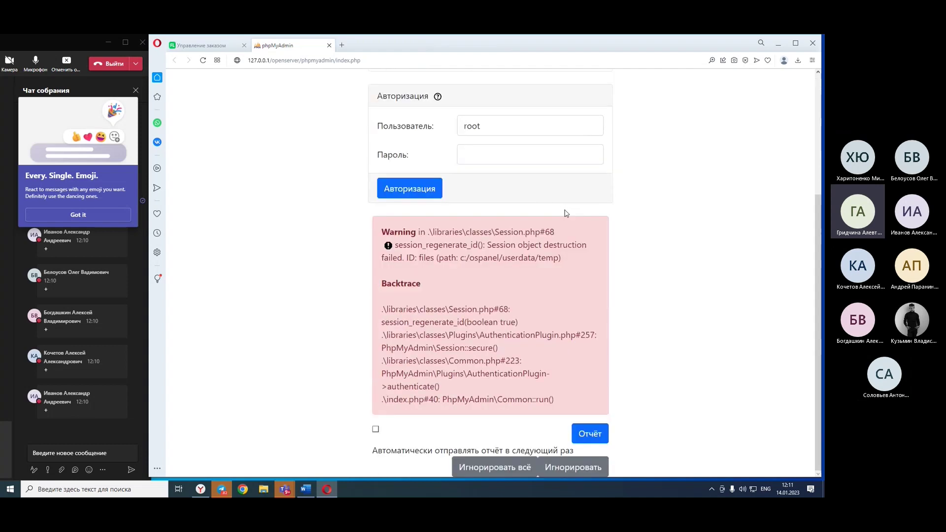
{"action": "scroll", "coordinate": [566, 213], "scroll_direction": "up", "scroll_amount": 3}
{"action": "scroll", "coordinate": [465, 350], "scroll_direction": "down", "scroll_amount": 3}
{"action": "scroll", "coordinate": [456, 344], "scroll_direction": "up", "scroll_amount": 3}
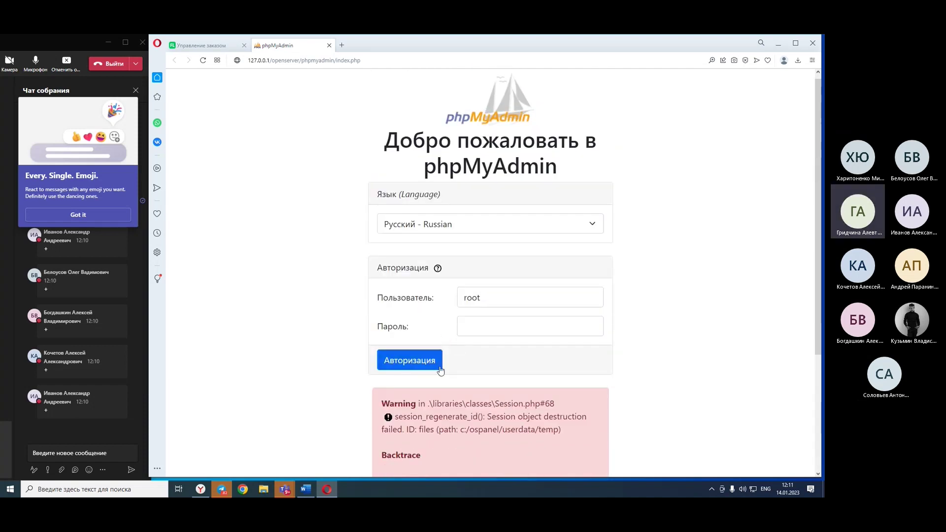
{"action": "scroll", "coordinate": [445, 390], "scroll_direction": "down", "scroll_amount": 2}
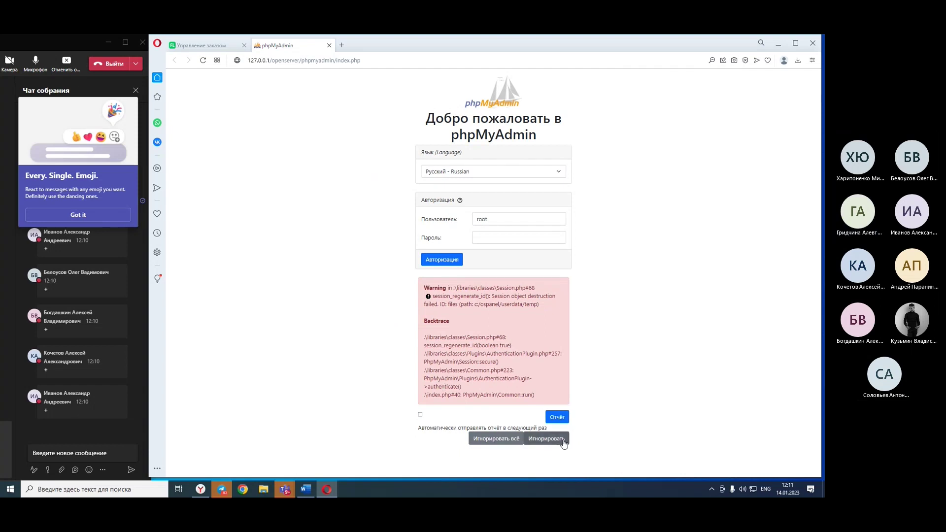
{"action": "left_click", "coordinate": [480, 440]}
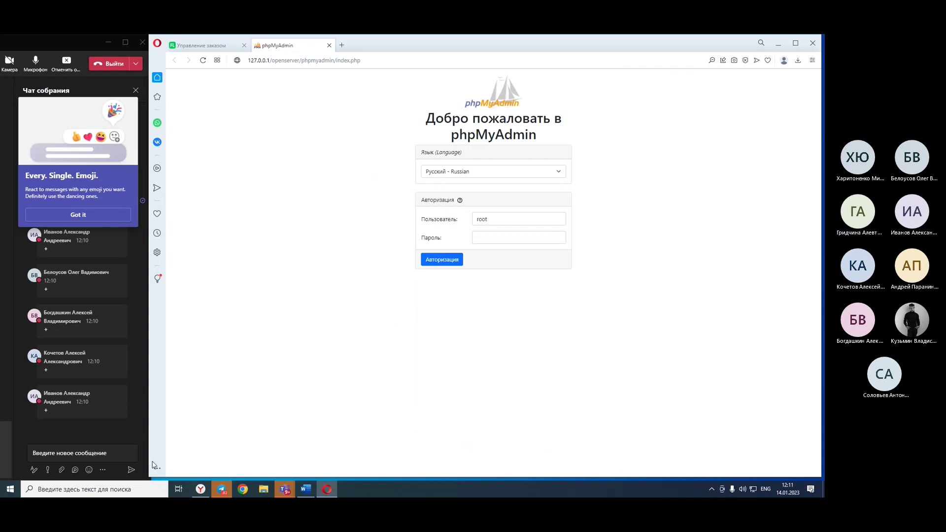
Log in to phpMyAdmin as root.
{"action": "scroll", "coordinate": [429, 247], "scroll_direction": "up", "scroll_amount": 5}
{"action": "scroll", "coordinate": [429, 247], "scroll_direction": "down", "scroll_amount": 1}
{"action": "scroll", "coordinate": [429, 247], "scroll_direction": "up", "scroll_amount": 1}
{"action": "left_click", "coordinate": [556, 354]}
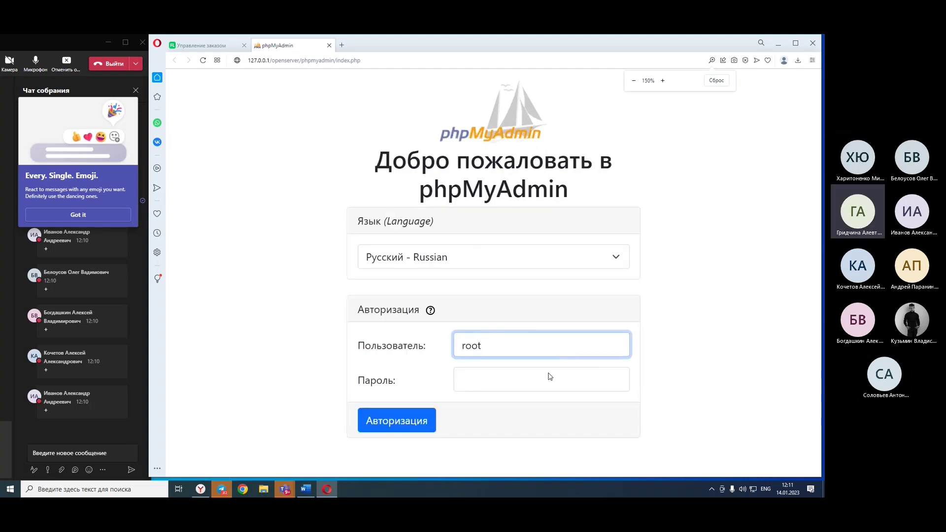
{"action": "left_click", "coordinate": [494, 380]}
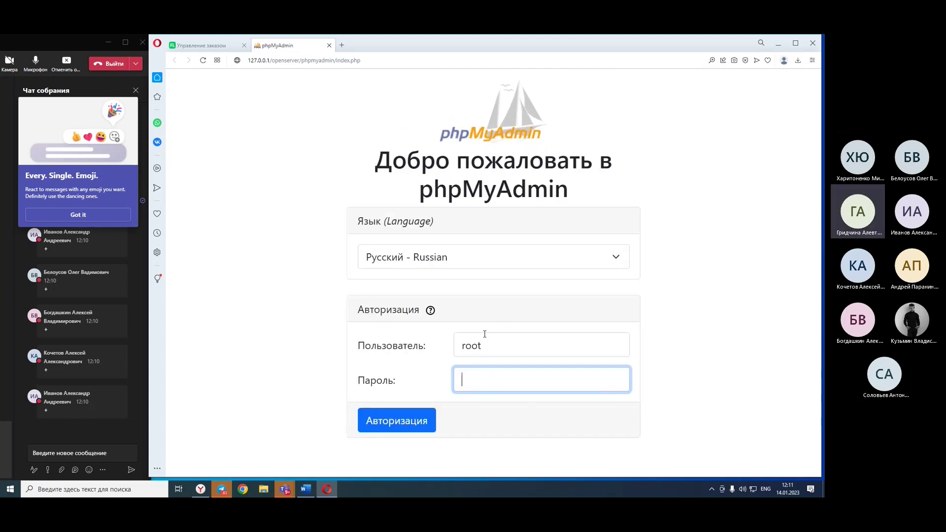
{"action": "left_click", "coordinate": [373, 426]}
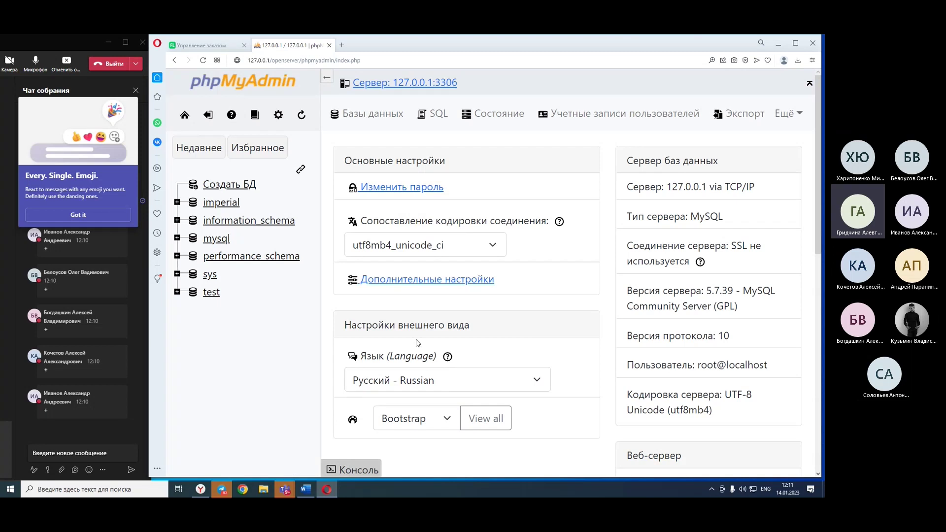
{"action": "scroll", "coordinate": [688, 282], "scroll_direction": "down", "scroll_amount": 5}
{"action": "scroll", "coordinate": [661, 280], "scroll_direction": "up", "scroll_amount": 5}
{"action": "scroll", "coordinate": [661, 280], "scroll_direction": "down", "scroll_amount": 10}
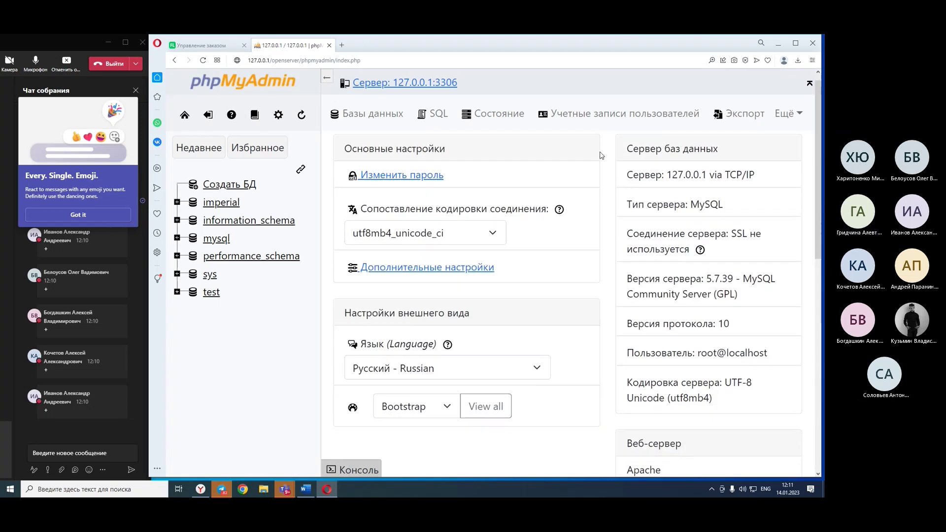
{"action": "scroll", "coordinate": [587, 231], "scroll_direction": "up", "scroll_amount": 8}
{"action": "scroll", "coordinate": [587, 231], "scroll_direction": "up", "scroll_amount": 2}
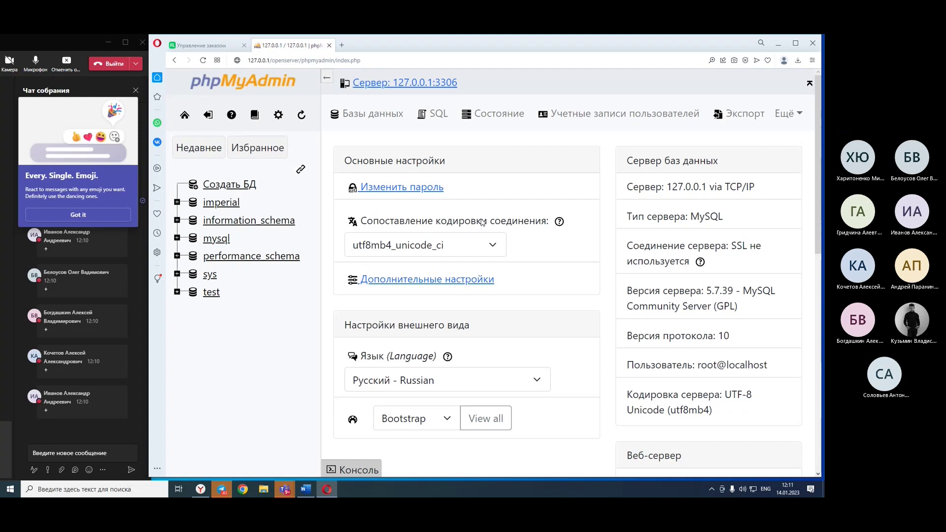
{"action": "scroll", "coordinate": [482, 222], "scroll_direction": "down", "scroll_amount": 3}
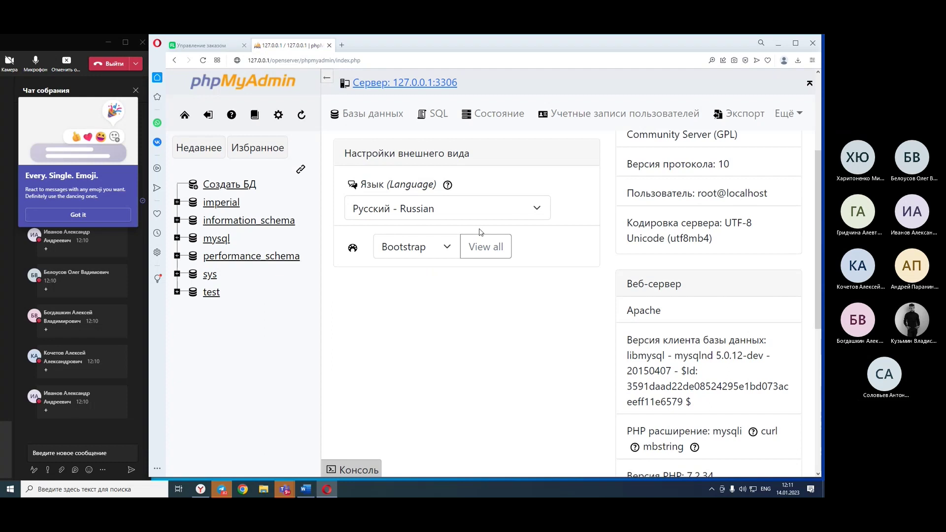
{"action": "scroll", "coordinate": [481, 232], "scroll_direction": "down", "scroll_amount": 3}
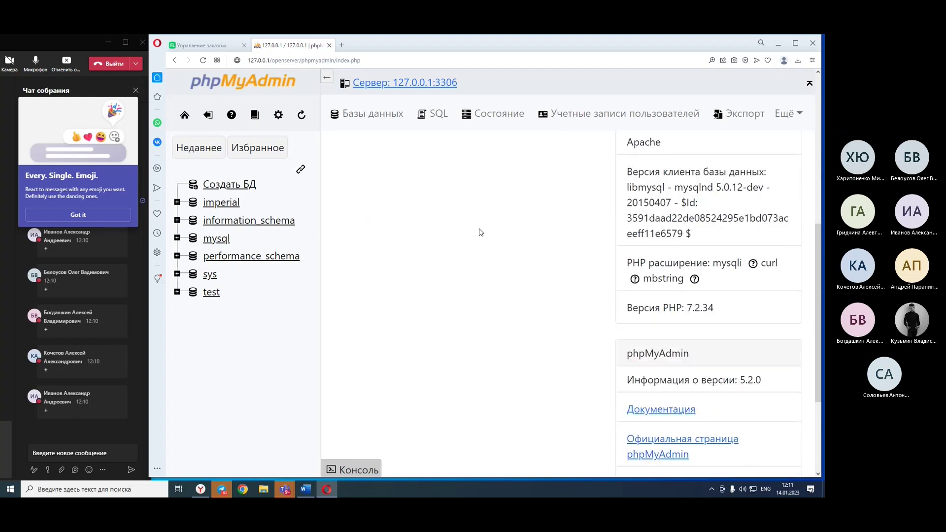
{"action": "scroll", "coordinate": [480, 232], "scroll_direction": "up", "scroll_amount": 4}
{"action": "scroll", "coordinate": [481, 232], "scroll_direction": "up", "scroll_amount": 2}
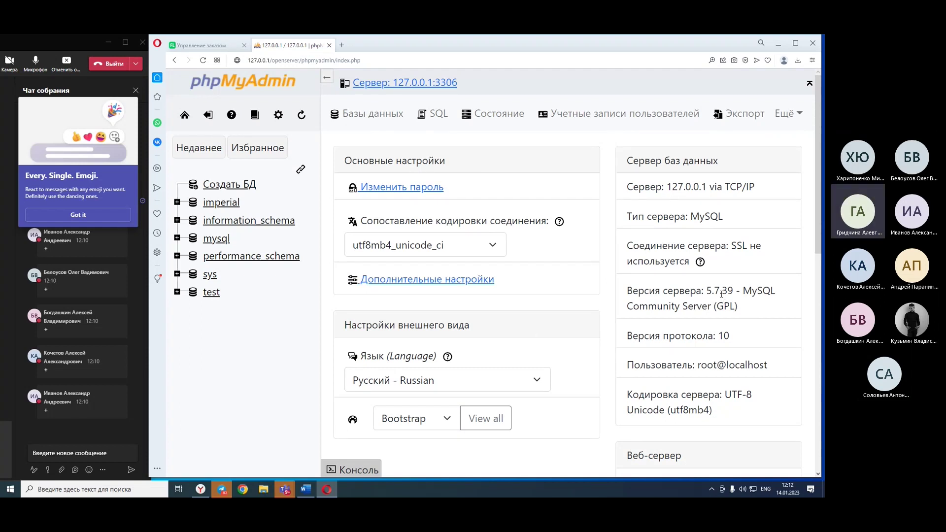
{"action": "scroll", "coordinate": [722, 294], "scroll_direction": "down", "scroll_amount": 3}
{"action": "double_click", "coordinate": [706, 236]}
{"action": "left_click_drag", "start_coordinate": [729, 285], "coordinate": [629, 261]}
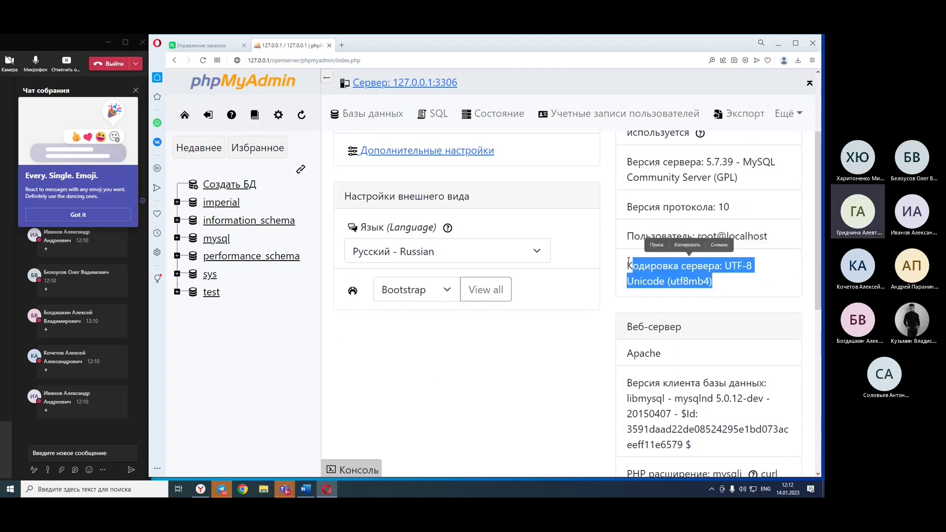
{"action": "left_click", "coordinate": [622, 289]}
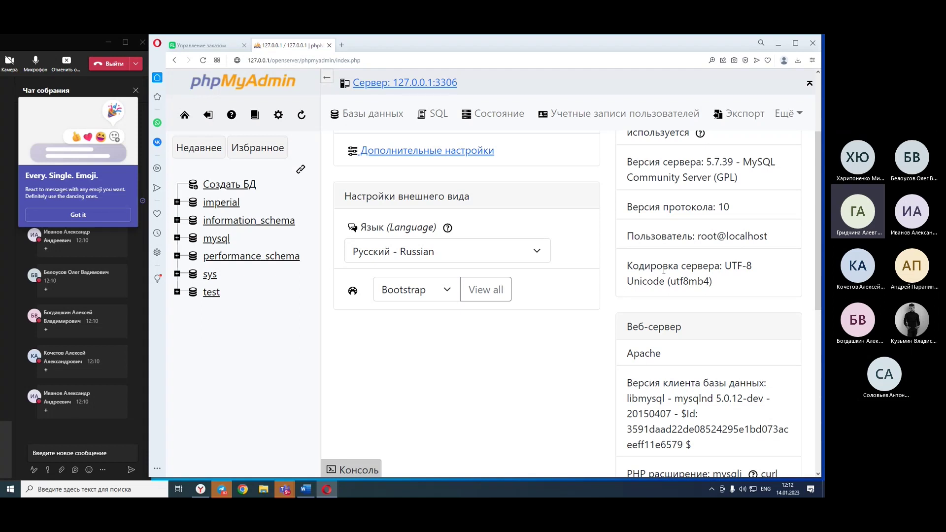
{"action": "double_click", "coordinate": [689, 281]}
{"action": "scroll", "coordinate": [665, 321], "scroll_direction": "down", "scroll_amount": 2}
{"action": "left_click", "coordinate": [665, 321]}
{"action": "scroll", "coordinate": [665, 319], "scroll_direction": "down", "scroll_amount": 2}
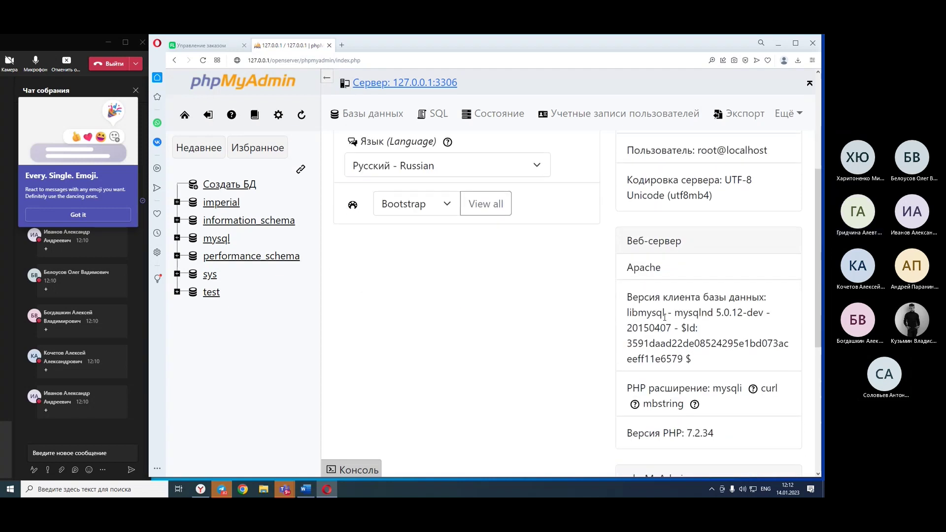
{"action": "left_click_drag", "start_coordinate": [639, 298], "coordinate": [699, 365]}
{"action": "left_click", "coordinate": [734, 328]}
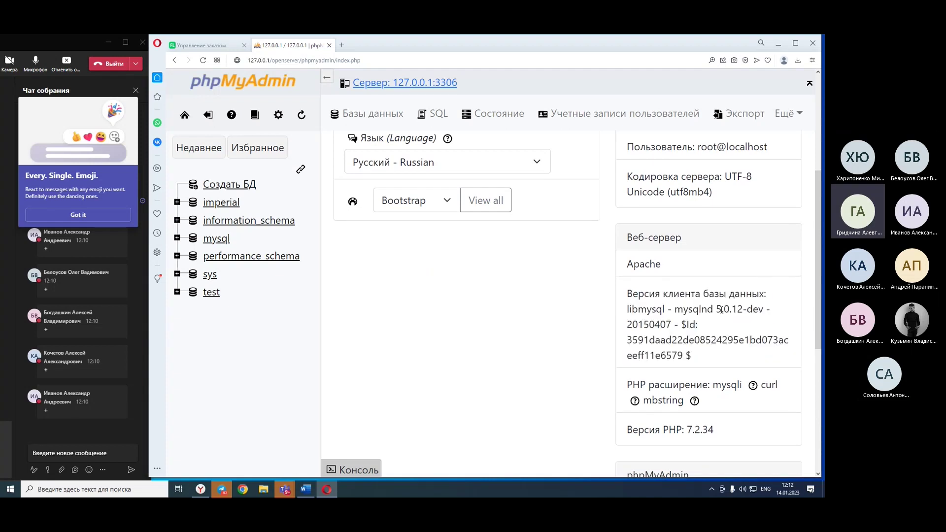
{"action": "scroll", "coordinate": [724, 317], "scroll_direction": "down", "scroll_amount": 5}
{"action": "scroll", "coordinate": [722, 313], "scroll_direction": "up", "scroll_amount": 9}
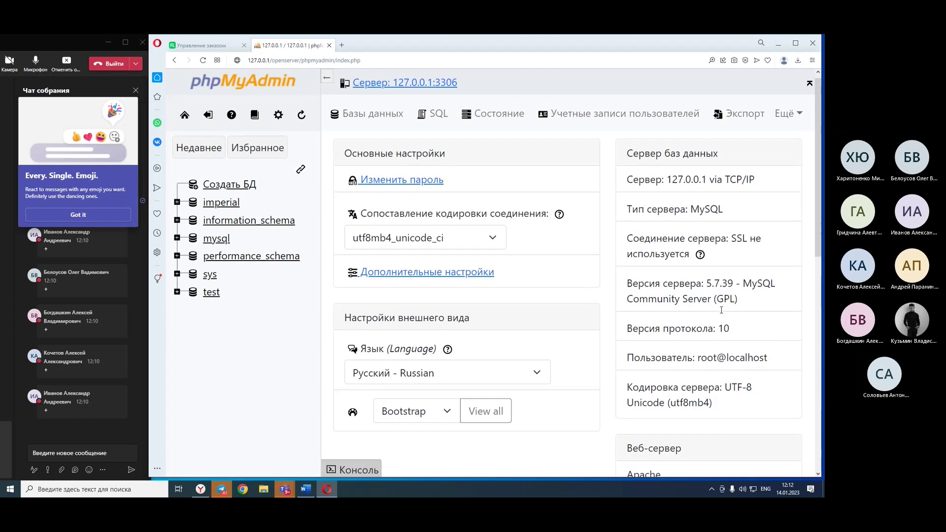
{"action": "scroll", "coordinate": [721, 312], "scroll_direction": "down", "scroll_amount": 4}
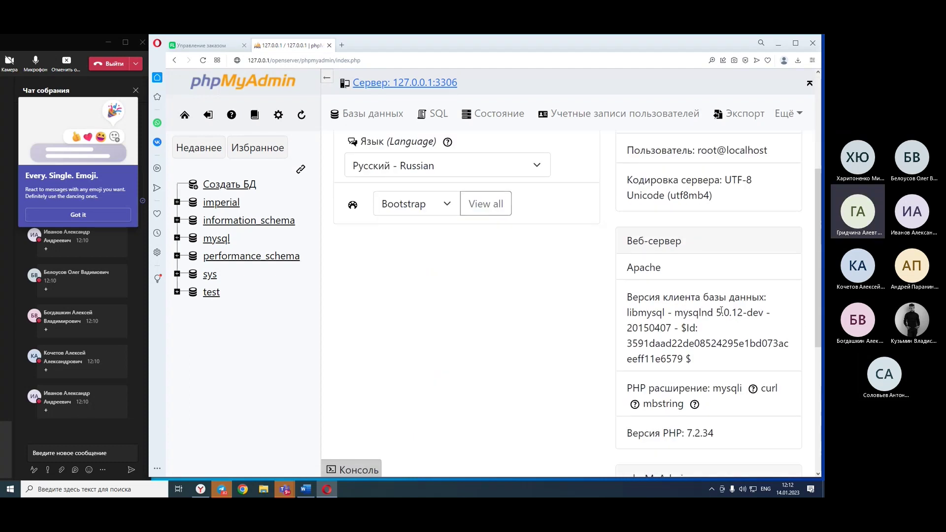
{"action": "scroll", "coordinate": [721, 311], "scroll_direction": "down", "scroll_amount": 2}
{"action": "scroll", "coordinate": [722, 310], "scroll_direction": "up", "scroll_amount": 2}
{"action": "scroll", "coordinate": [721, 311], "scroll_direction": "up", "scroll_amount": 4}
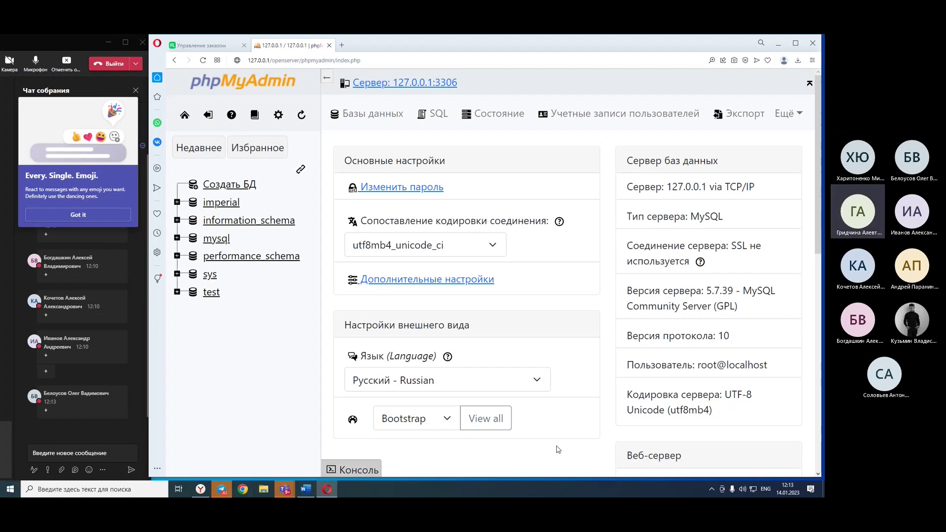
{"action": "left_click", "coordinate": [712, 490]}
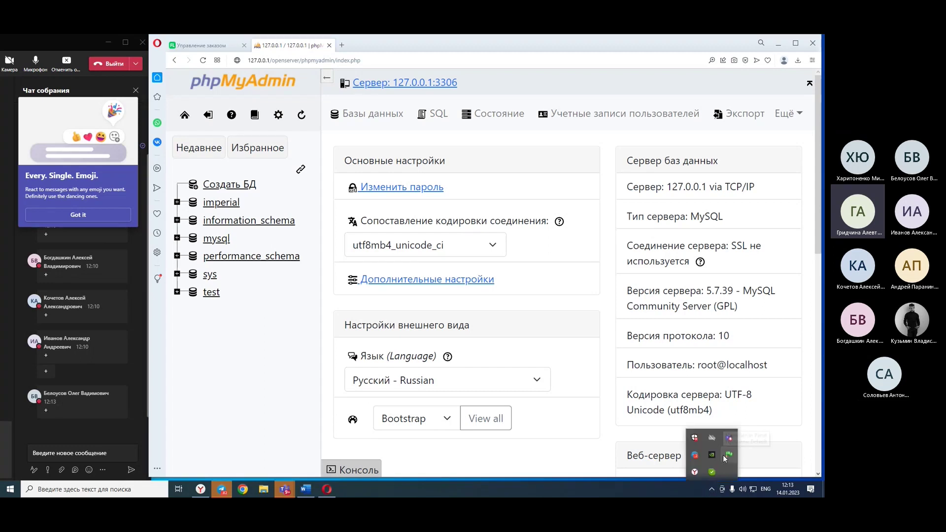
{"action": "left_click", "coordinate": [585, 462]}
{"action": "left_click", "coordinate": [776, 344]}
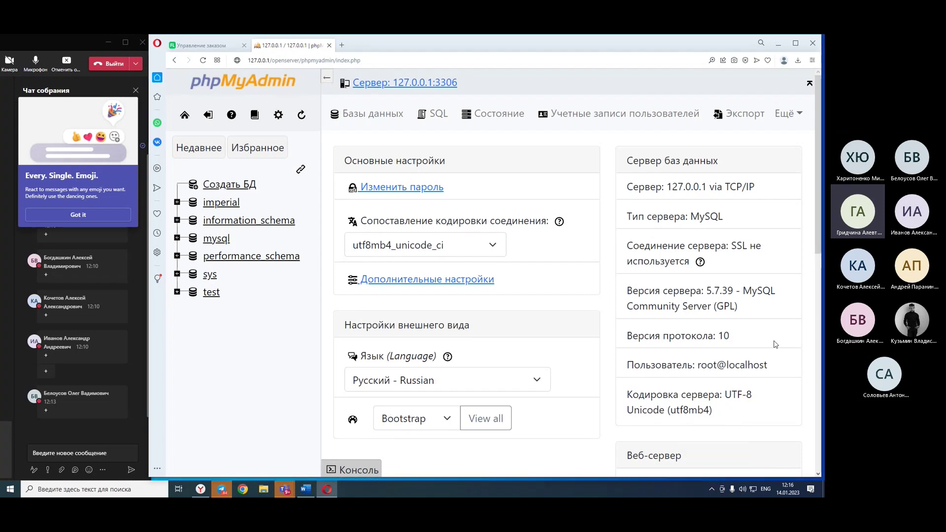
{"action": "scroll", "coordinate": [776, 344], "scroll_direction": "down", "scroll_amount": 4}
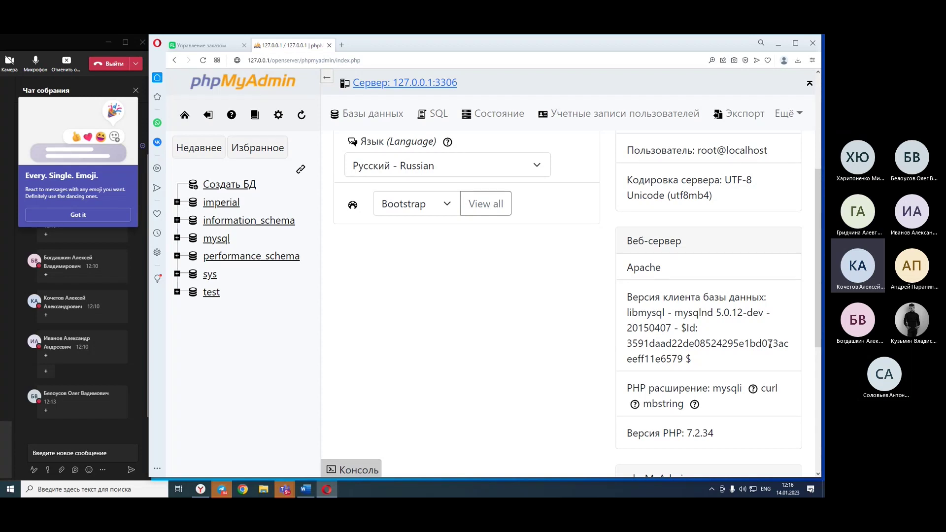
{"action": "left_click", "coordinate": [712, 488]}
Open the Open Server tray menu's Advanced submenu, then dismiss it on the phpMyAdmin page.
{"action": "right_click", "coordinate": [729, 455]}
{"action": "mouse_move", "coordinate": [734, 378]}
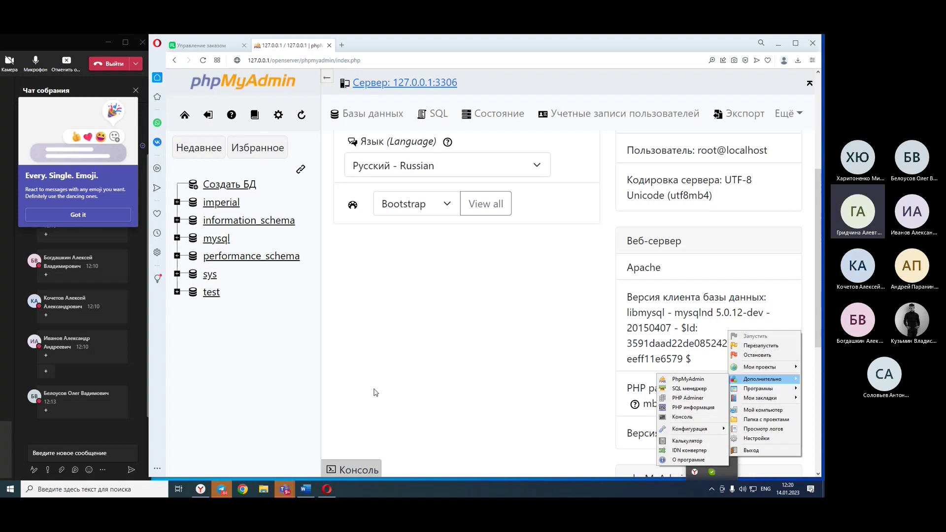
{"action": "left_click", "coordinate": [380, 346]}
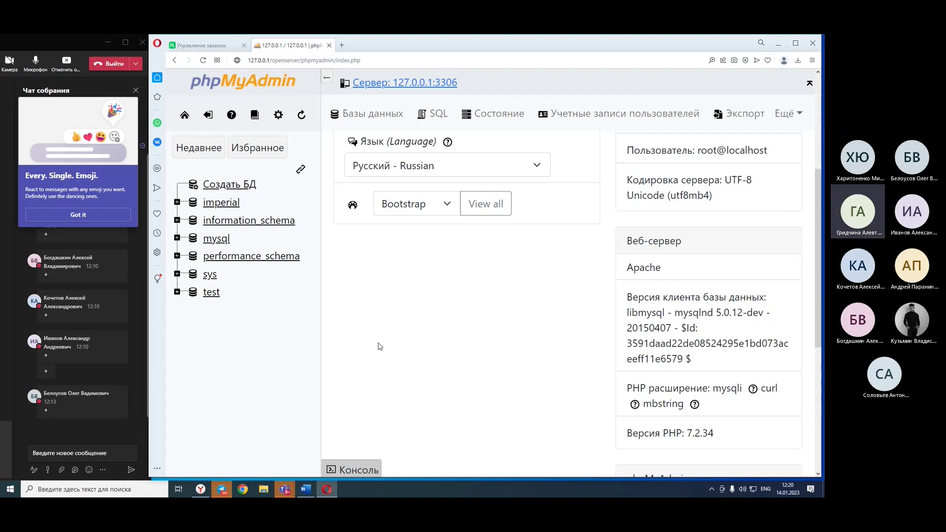
Enter python227 as the new database name and choose utf8mb4_general_ci collation.
{"action": "left_click", "coordinate": [227, 186]}
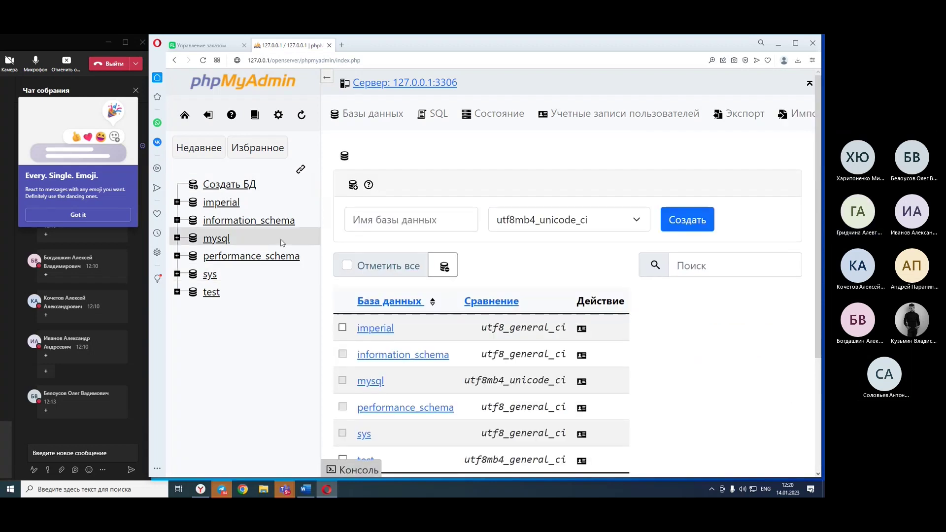
{"action": "left_click", "coordinate": [347, 223]}
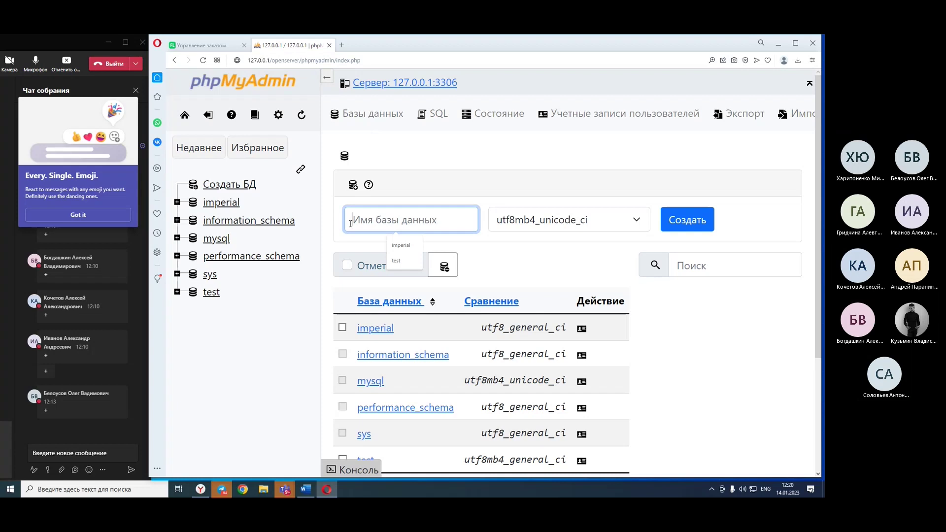
{"action": "type", "text": "p"}
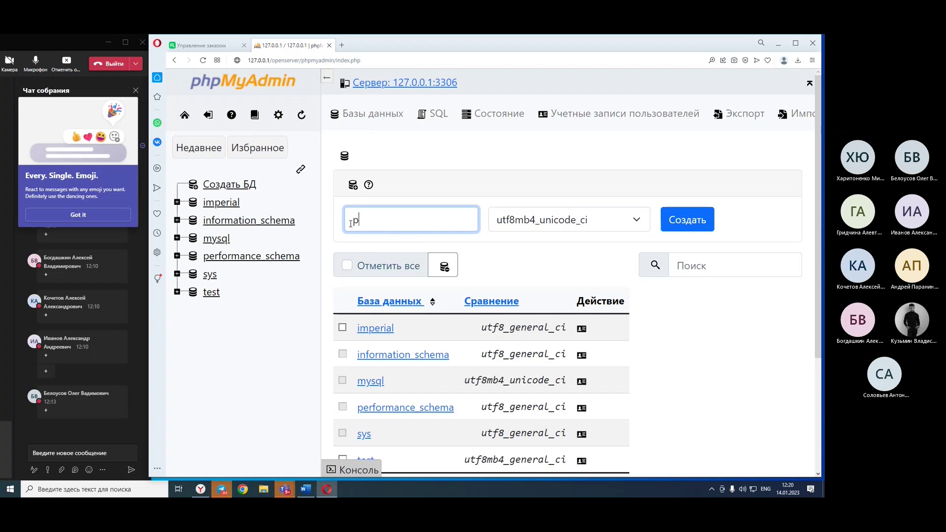
{"action": "type", "text": "ython227"}
{"action": "left_click", "coordinate": [556, 221]}
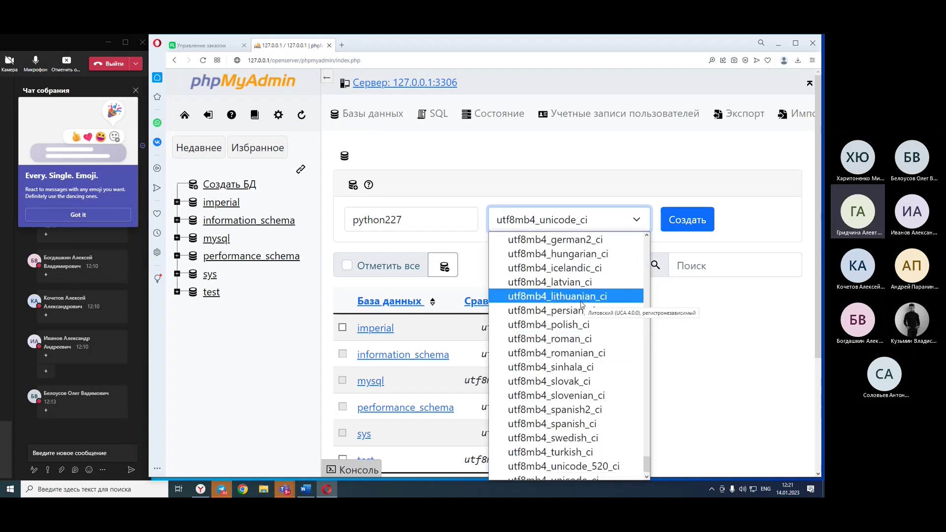
{"action": "scroll", "coordinate": [581, 304], "scroll_direction": "up", "scroll_amount": 4}
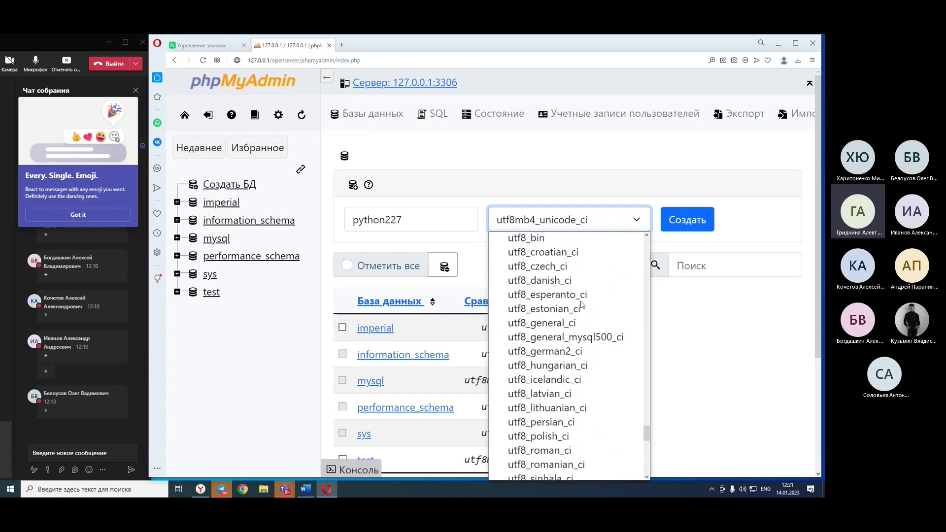
{"action": "scroll", "coordinate": [581, 305], "scroll_direction": "down", "scroll_amount": 1}
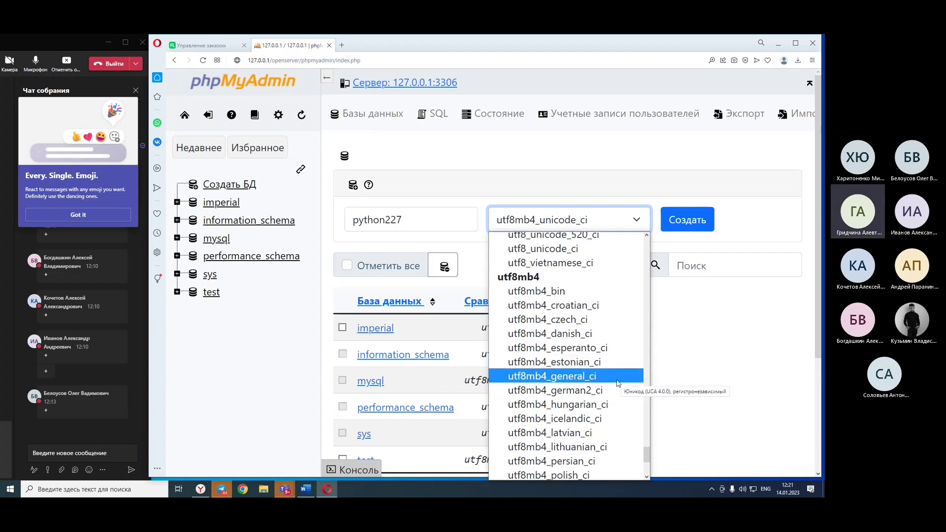
{"action": "left_click", "coordinate": [617, 382]}
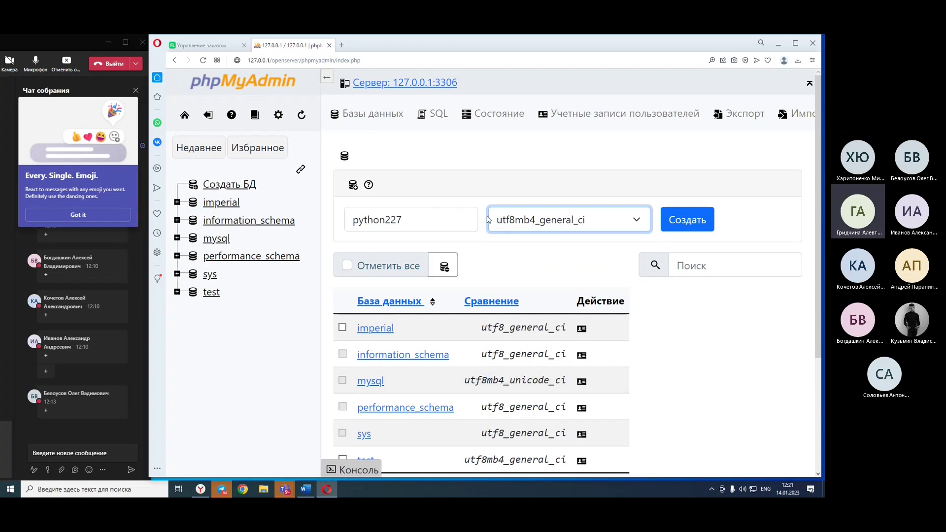
Leave the python227 form unchanged and open a new Opera tab with the Express Panel.
{"action": "left_click", "coordinate": [553, 270]}
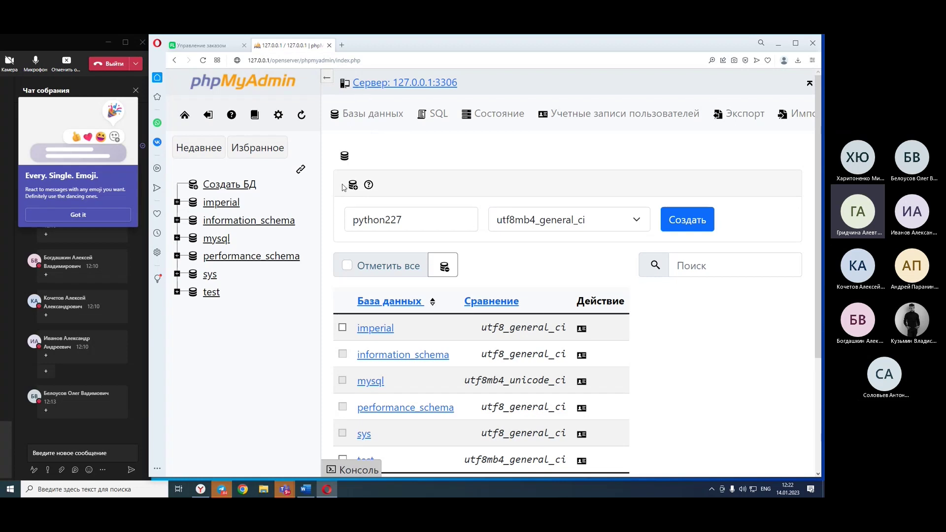
{"action": "left_click", "coordinate": [341, 45]}
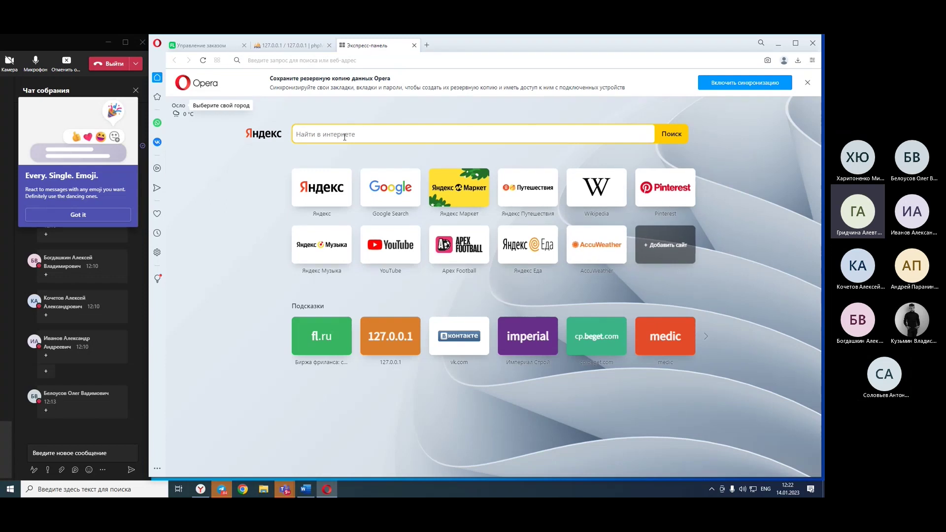
Search Yandex for ASCII and open a code table image full size.
{"action": "type", "text": "ASCII"}
{"action": "key", "text": "Return"}
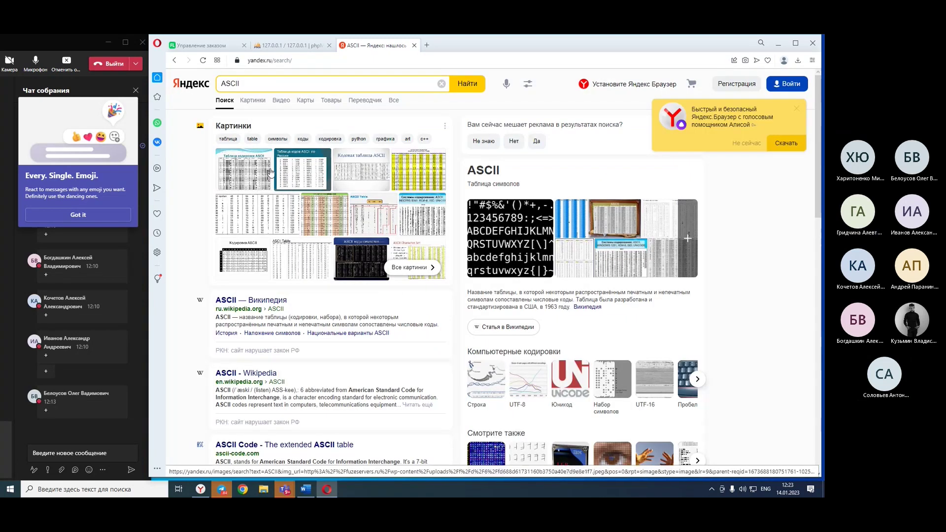
{"action": "left_click", "coordinate": [269, 172]}
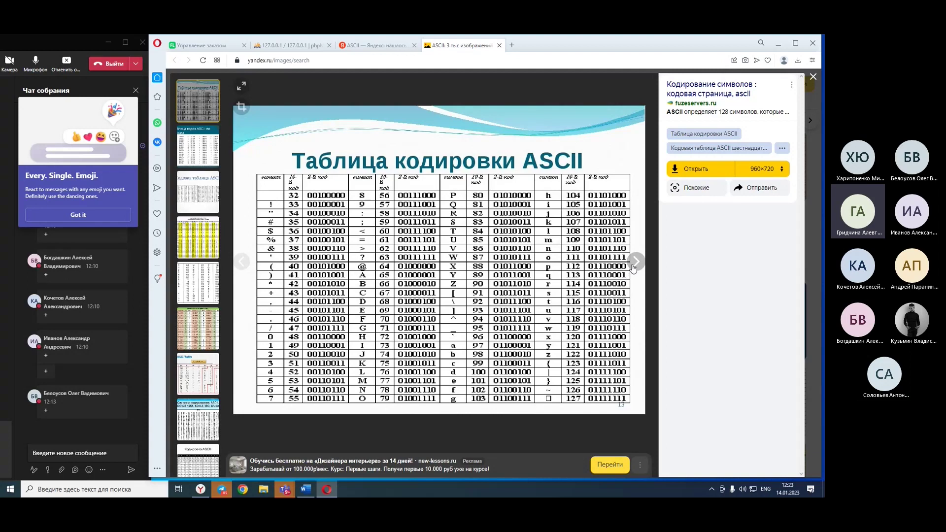
Browse the ASCII table images, including the Russian-letter table, then return to the results.
{"action": "left_click", "coordinate": [634, 266]}
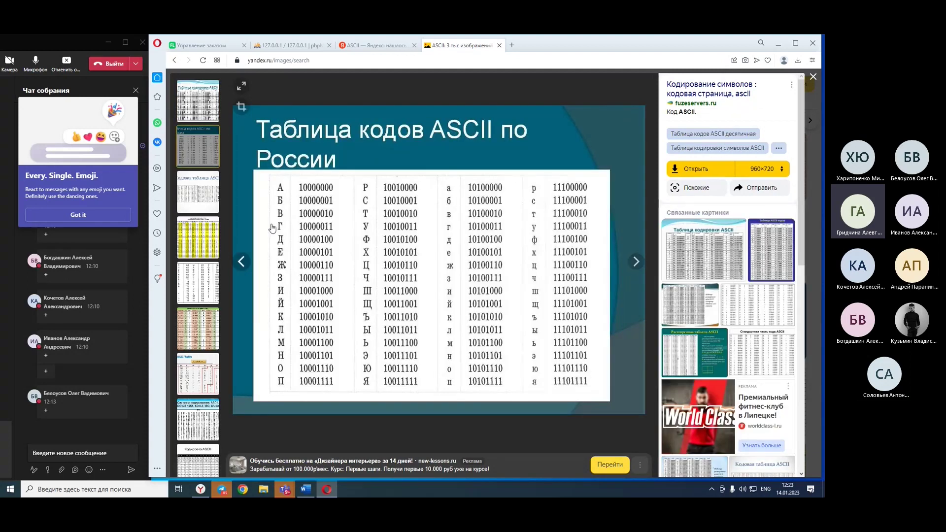
{"action": "left_click", "coordinate": [241, 263]}
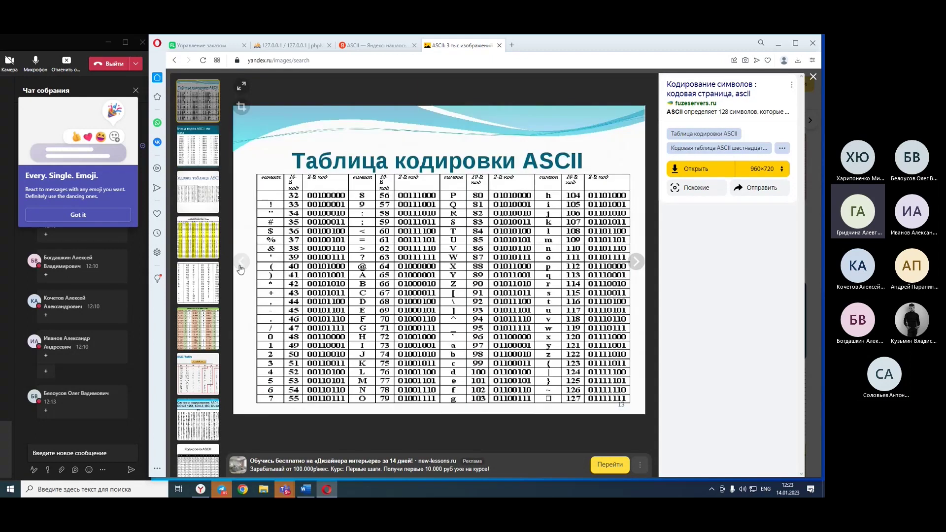
{"action": "left_click", "coordinate": [637, 269]}
{"action": "left_click", "coordinate": [637, 269]}
{"action": "left_click", "coordinate": [637, 266]}
{"action": "left_click", "coordinate": [637, 266]}
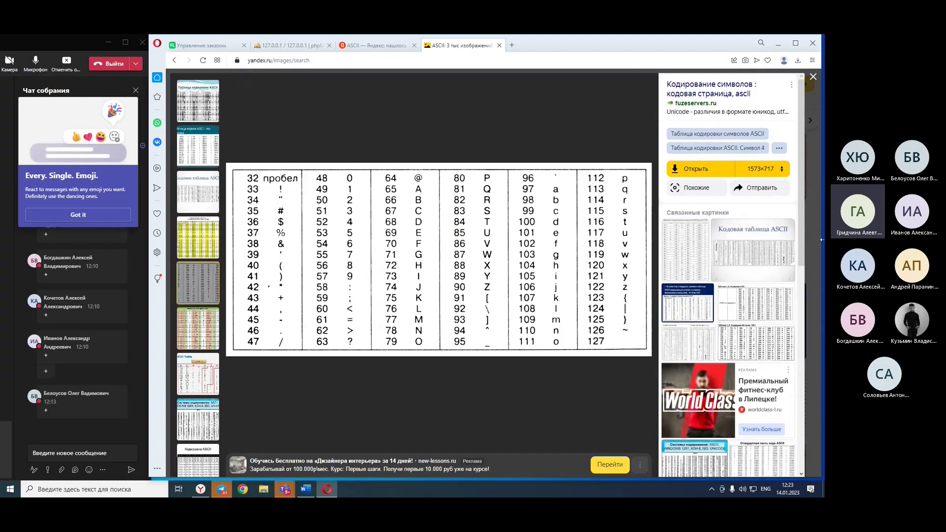
{"action": "left_click", "coordinate": [813, 76]}
{"action": "left_click", "coordinate": [296, 83]}
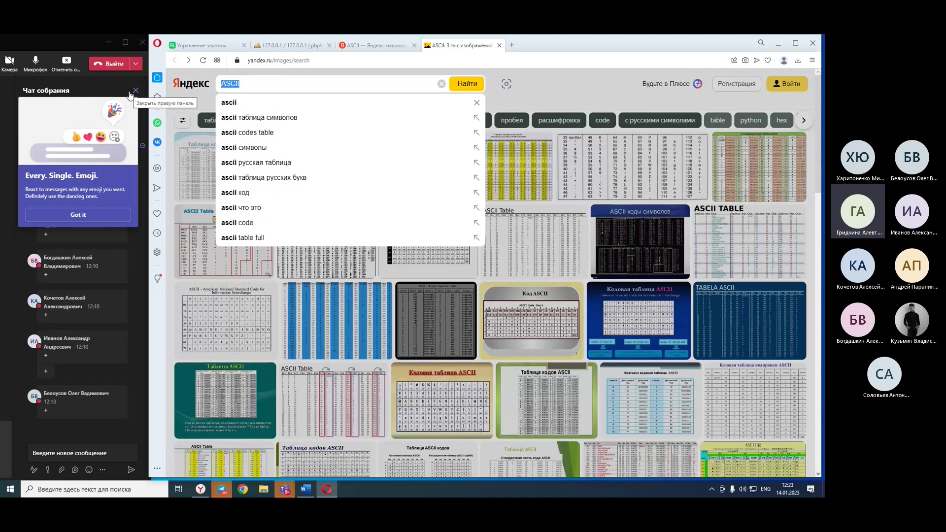
Search images for UTF 8 and open the UTF-8 hex-dump image full size.
{"action": "type", "text": "UT"}
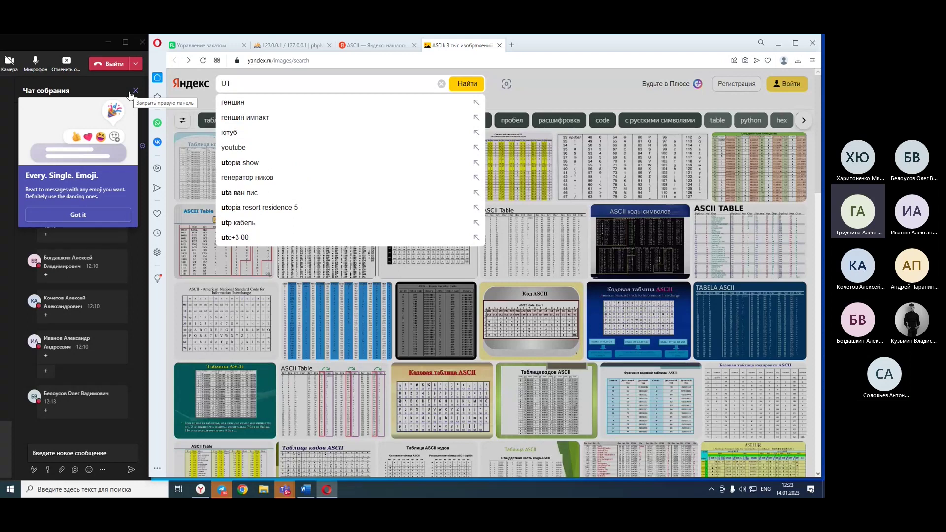
{"action": "type", "text": "F 8"}
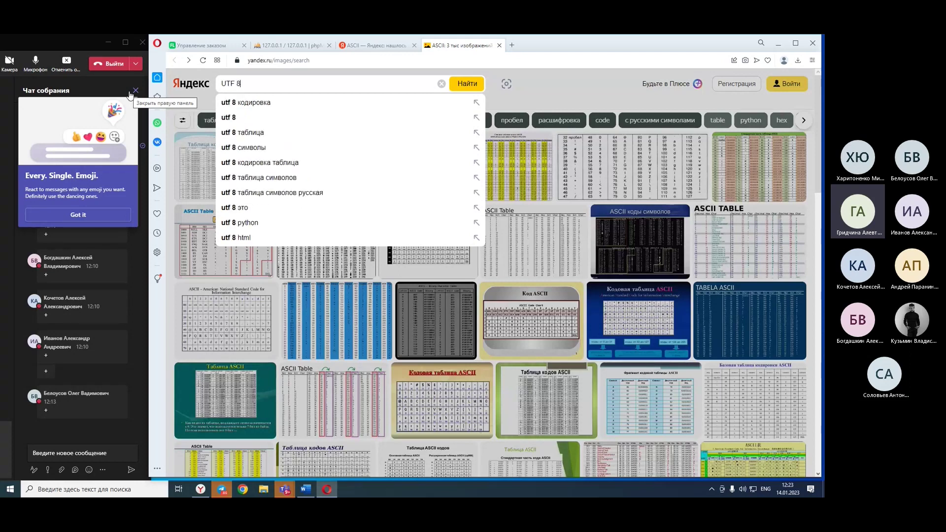
{"action": "key", "text": "Return"}
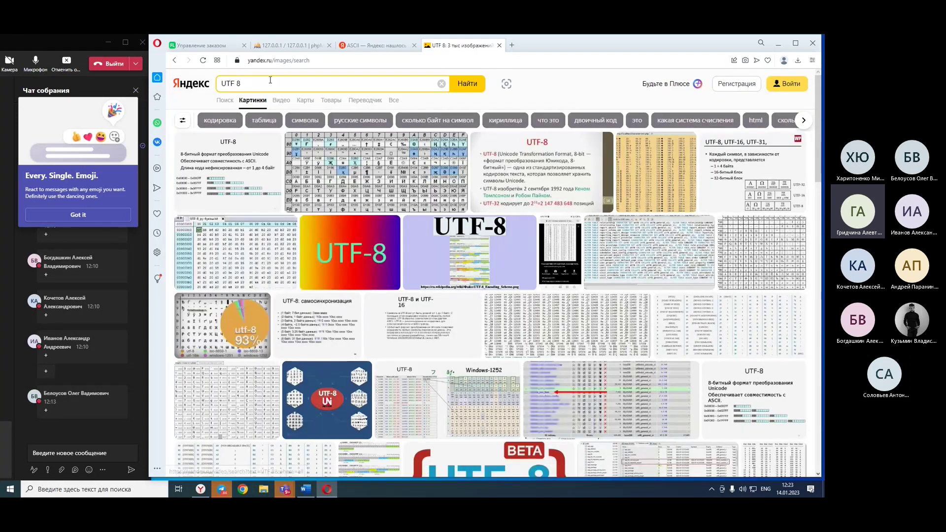
{"action": "mouse_move", "coordinate": [290, 185]}
{"action": "mouse_move", "coordinate": [555, 153]}
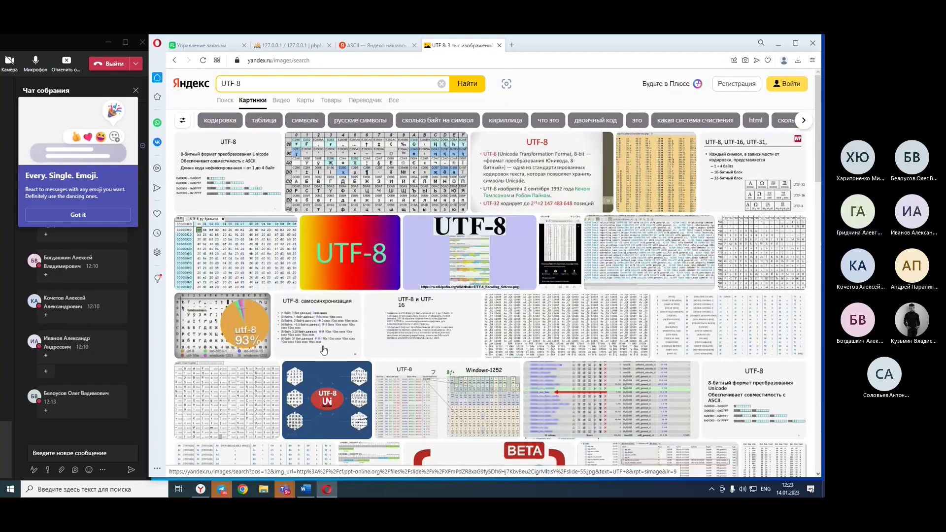
{"action": "mouse_move", "coordinate": [324, 350]}
{"action": "mouse_move", "coordinate": [388, 325]}
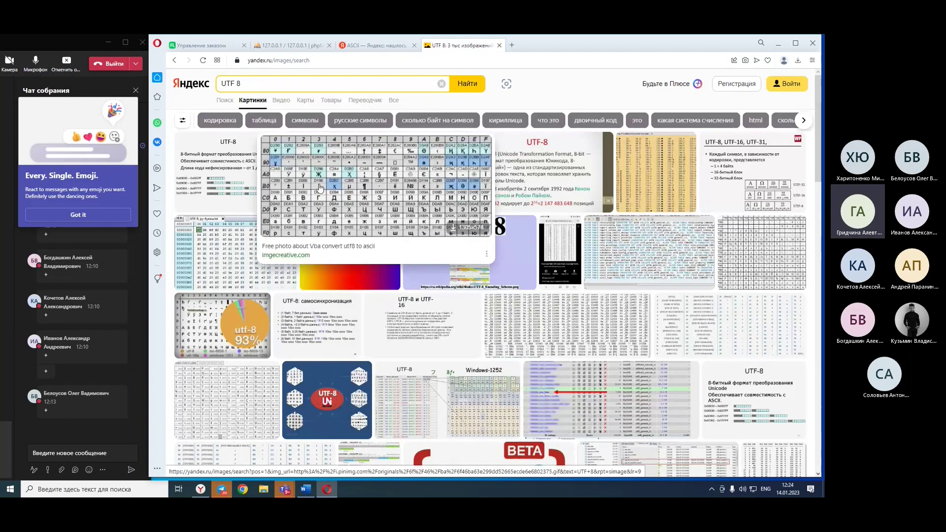
{"action": "left_click", "coordinate": [233, 255]}
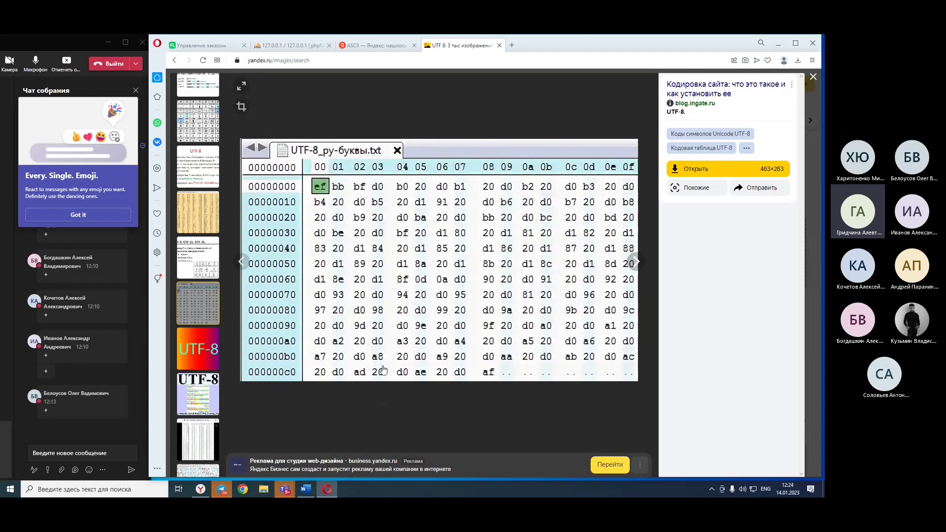
Step through the UTF-8 images back to the rainbow one, then close the viewer.
{"action": "left_click", "coordinate": [636, 261]}
{"action": "left_click", "coordinate": [644, 265]}
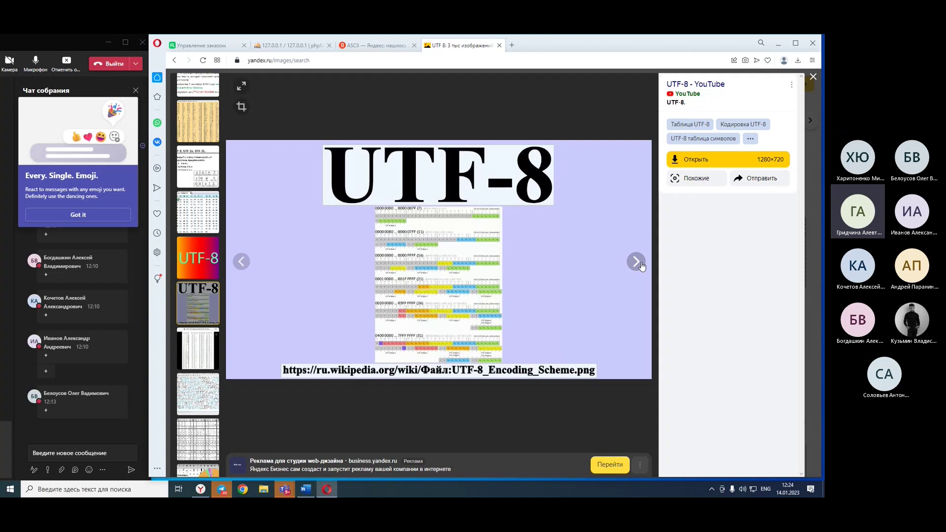
{"action": "left_click", "coordinate": [241, 261]}
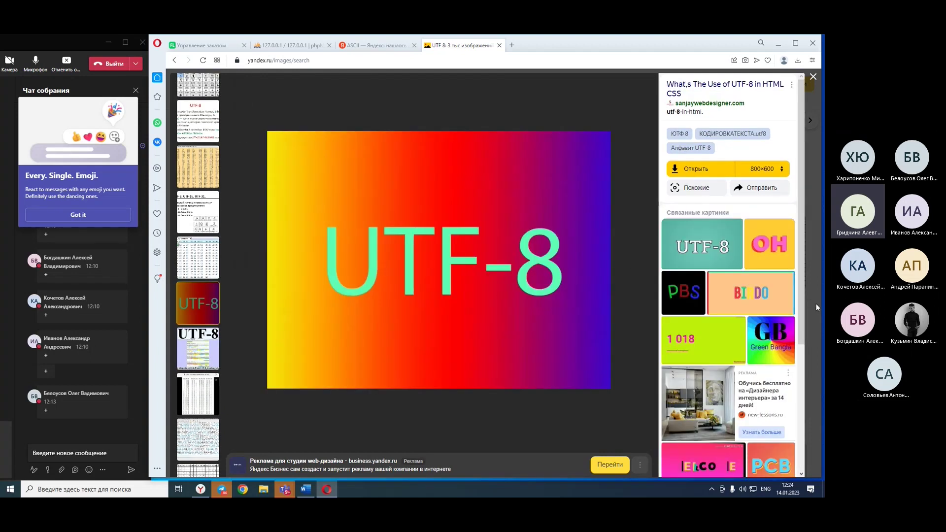
{"action": "key", "text": "Escape"}
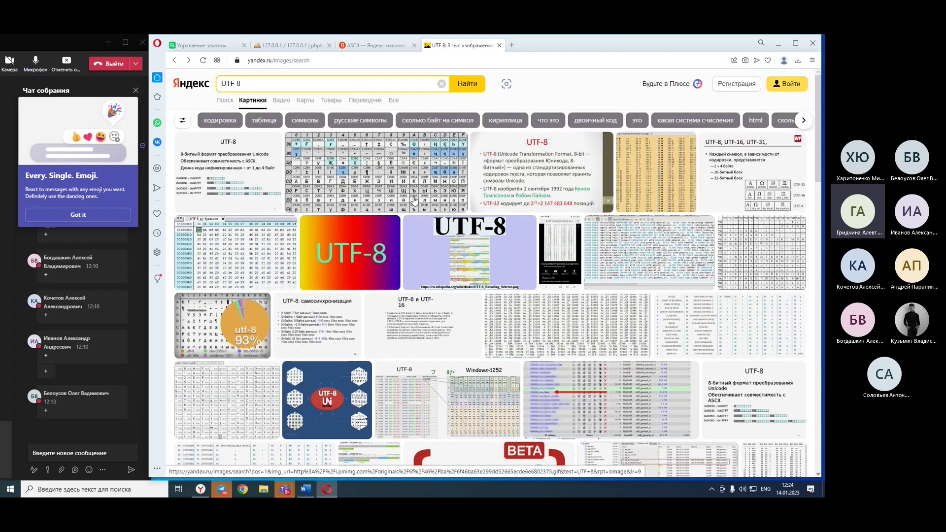
{"action": "mouse_move", "coordinate": [415, 294]}
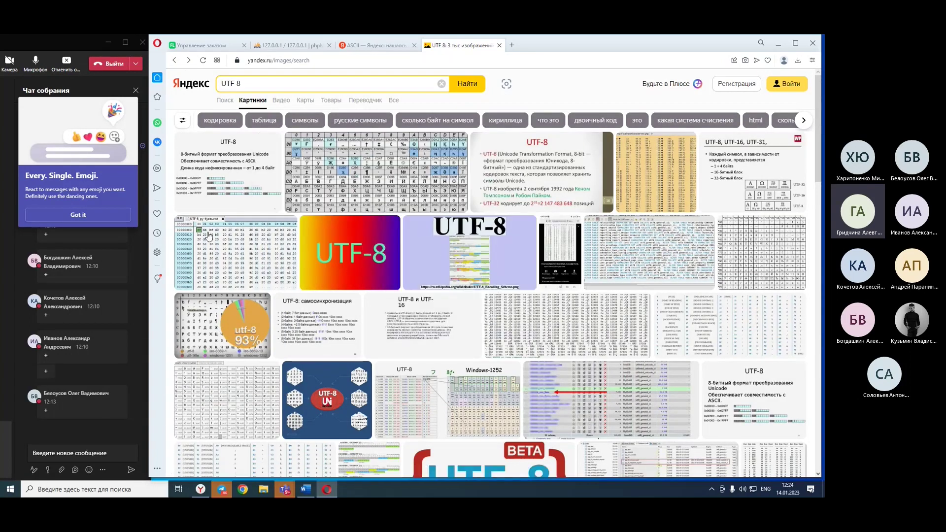
{"action": "mouse_move", "coordinate": [195, 270]}
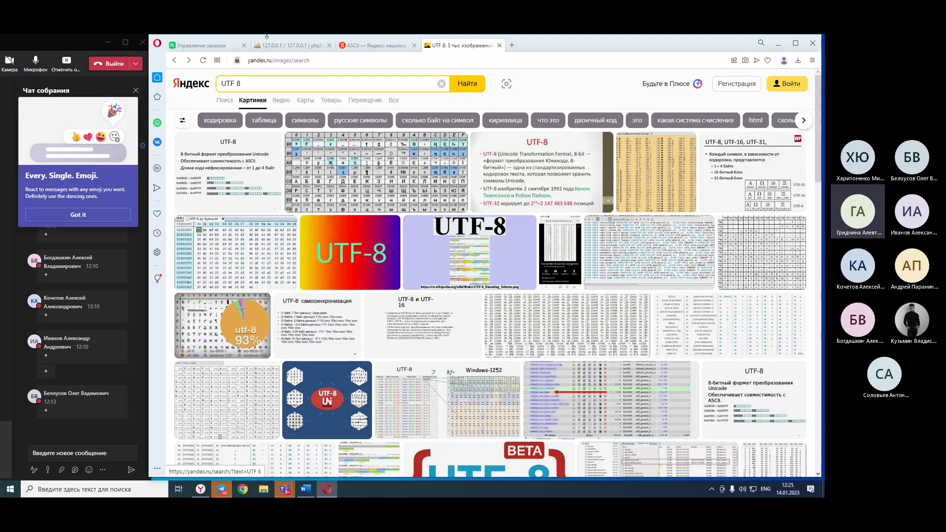
Open the UTF-8 code table image full size, then scroll the Windows app list toward the accessories.
{"action": "left_click", "coordinate": [417, 189]}
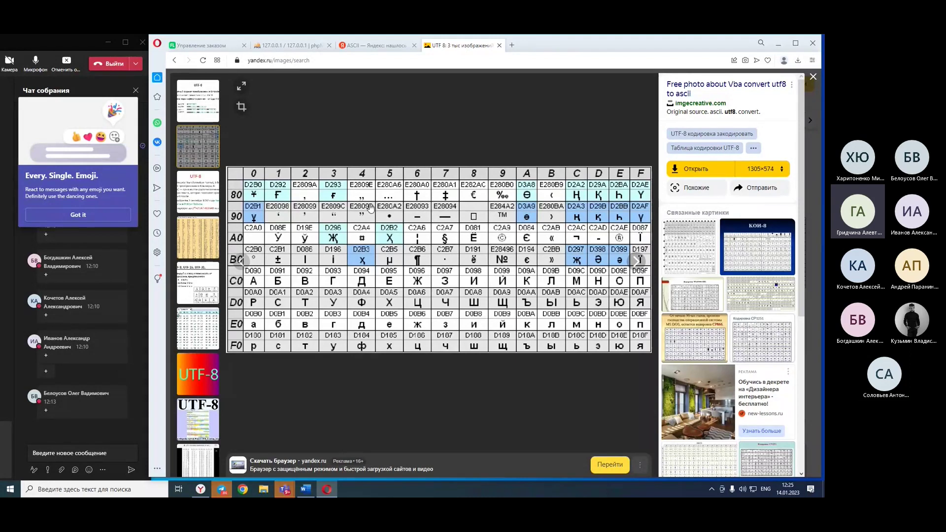
{"action": "left_click", "coordinate": [9, 490]}
{"action": "scroll", "coordinate": [58, 359], "scroll_direction": "down", "scroll_amount": 3}
{"action": "scroll", "coordinate": [58, 360], "scroll_direction": "down", "scroll_amount": 10}
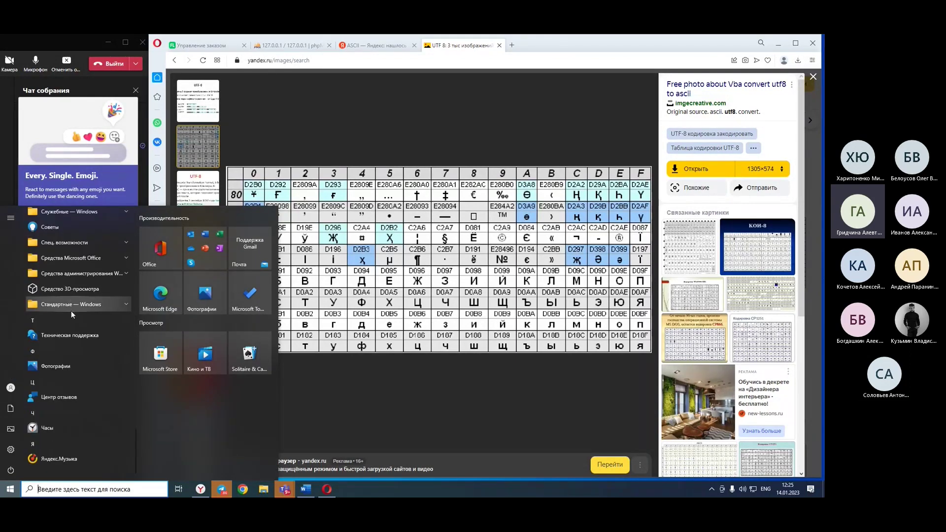
Launch Character Map from Windows accessories and inspect several Arabic glyphs, including Beh medial form.
{"action": "left_click", "coordinate": [71, 304]}
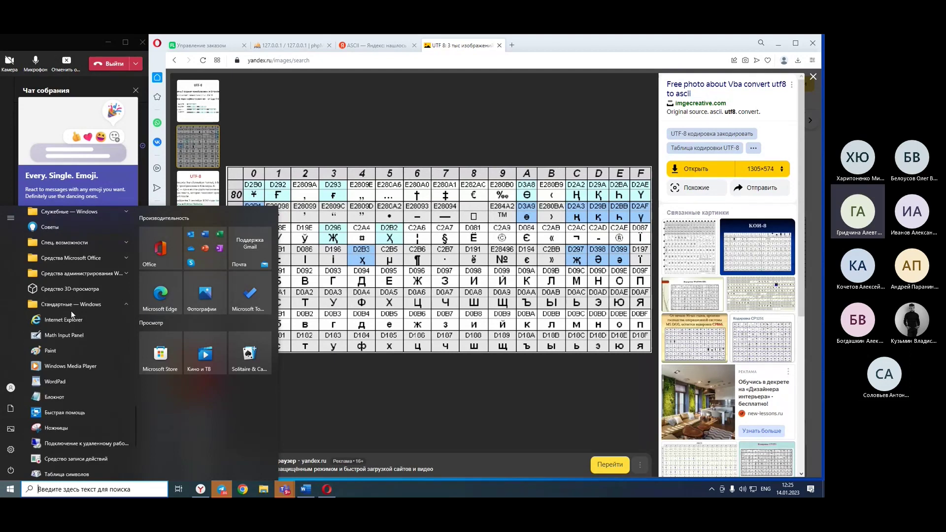
{"action": "scroll", "coordinate": [71, 310], "scroll_direction": "down", "scroll_amount": 1}
{"action": "left_click", "coordinate": [78, 430]}
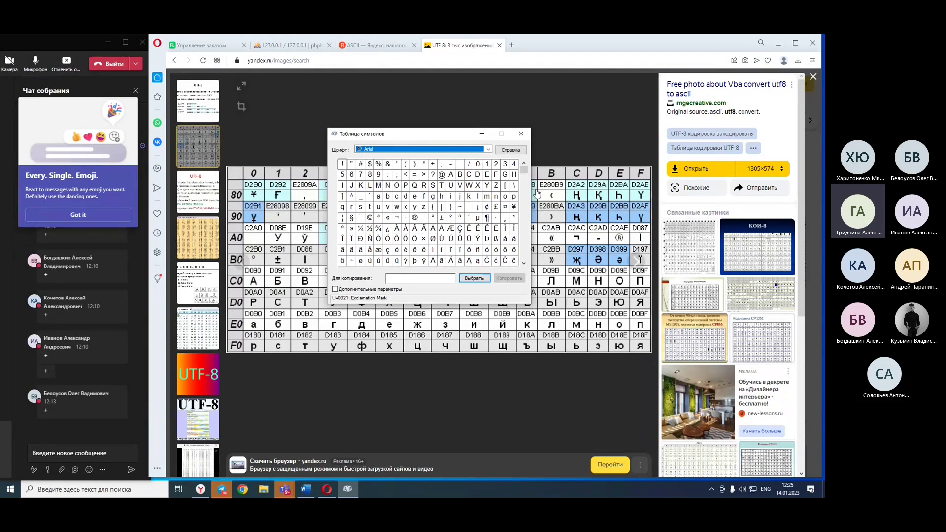
{"action": "left_click_drag", "start_coordinate": [524, 170], "coordinate": [486, 209]}
{"action": "left_click", "coordinate": [480, 215]}
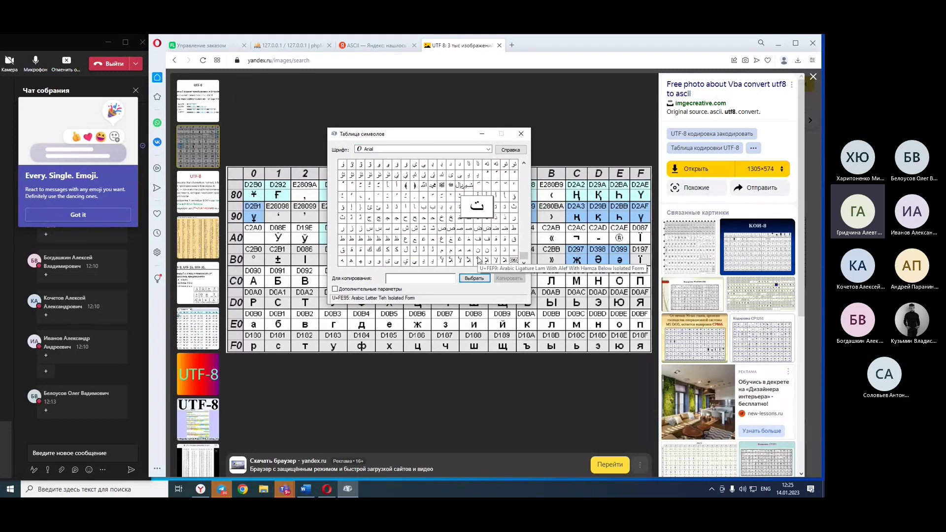
{"action": "left_click", "coordinate": [513, 230]}
{"action": "left_click", "coordinate": [450, 209]}
{"action": "left_click_drag", "start_coordinate": [522, 261], "coordinate": [508, 155]}
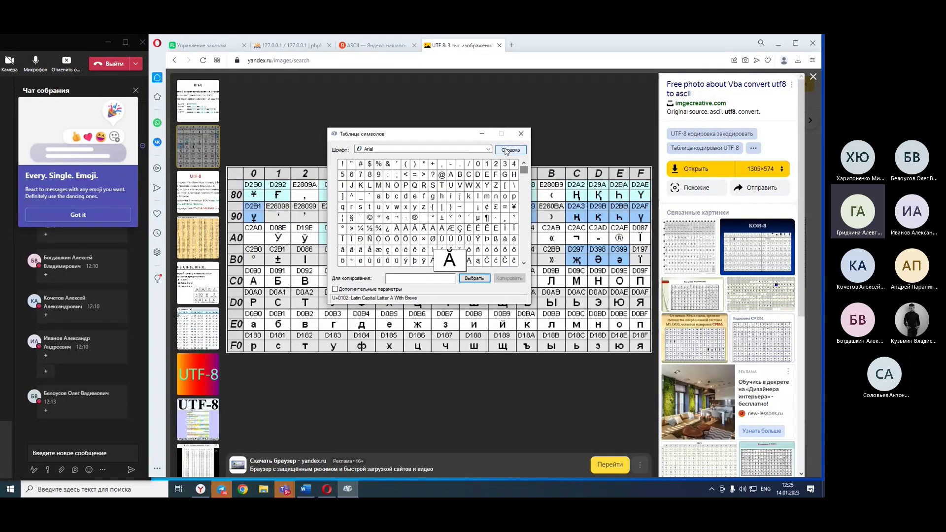
Close Character Map and return to the ASCII — Яндекс search results in Opera.
{"action": "left_click", "coordinate": [520, 134]}
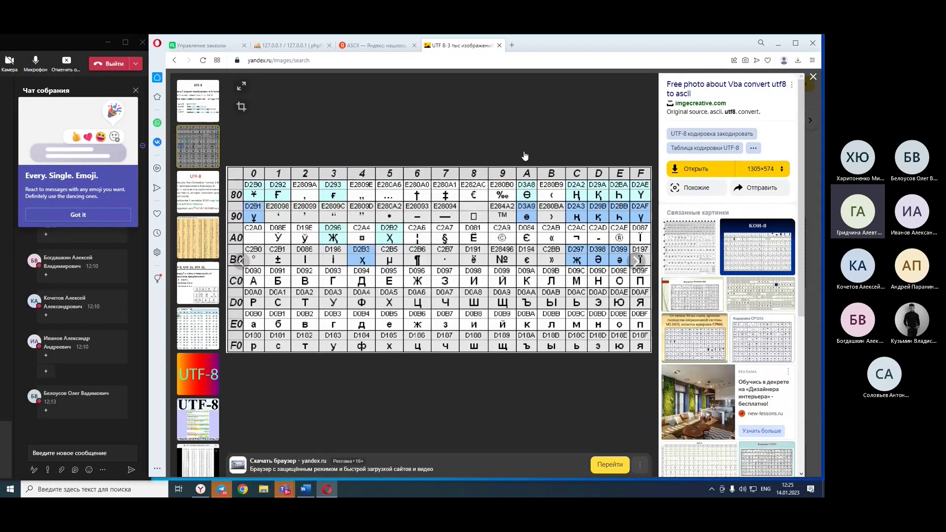
{"action": "left_click", "coordinate": [779, 43]}
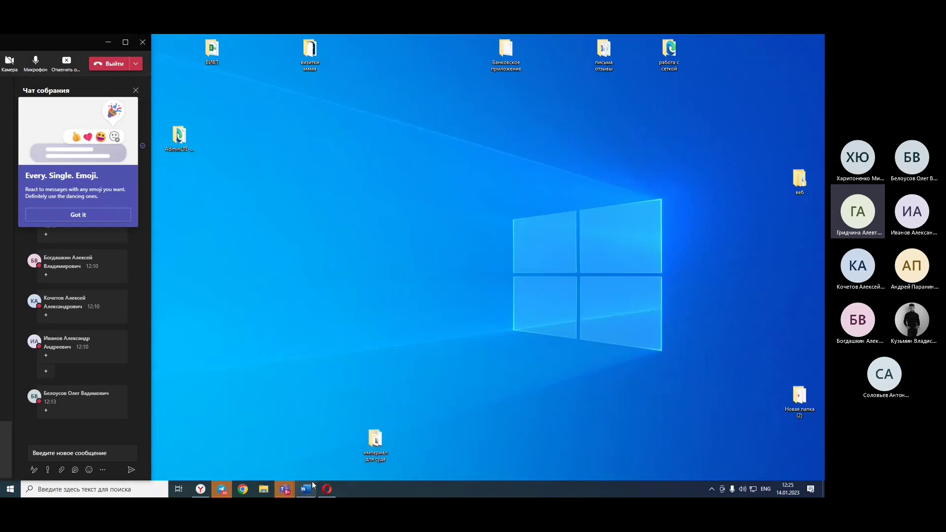
{"action": "left_click", "coordinate": [326, 488]}
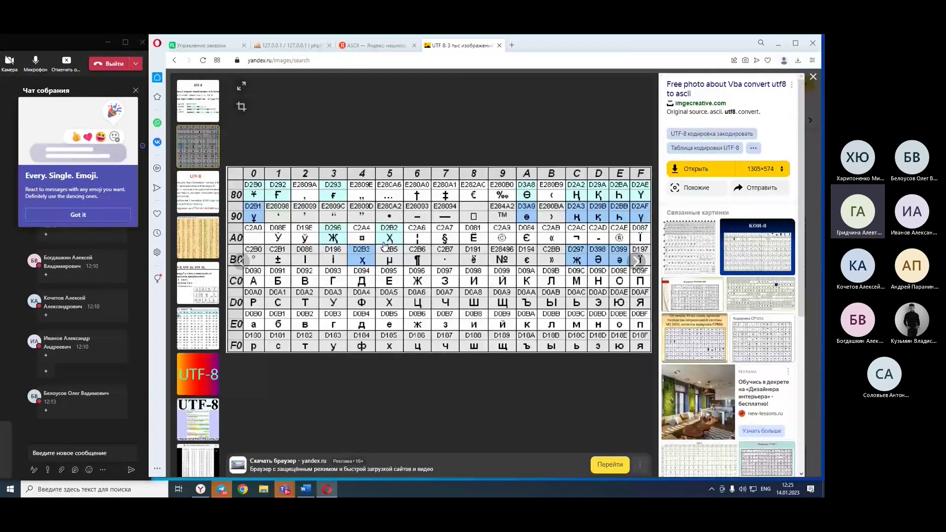
{"action": "left_click", "coordinate": [377, 45]}
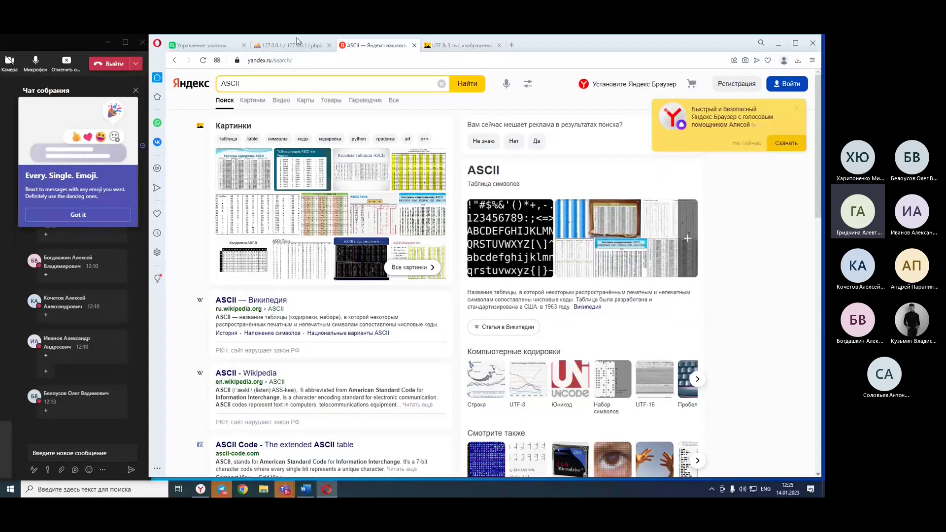
Switch to the phpMyAdmin 127.0.0.1 tab and scroll to the top of the Databases page.
{"action": "left_click", "coordinate": [295, 43]}
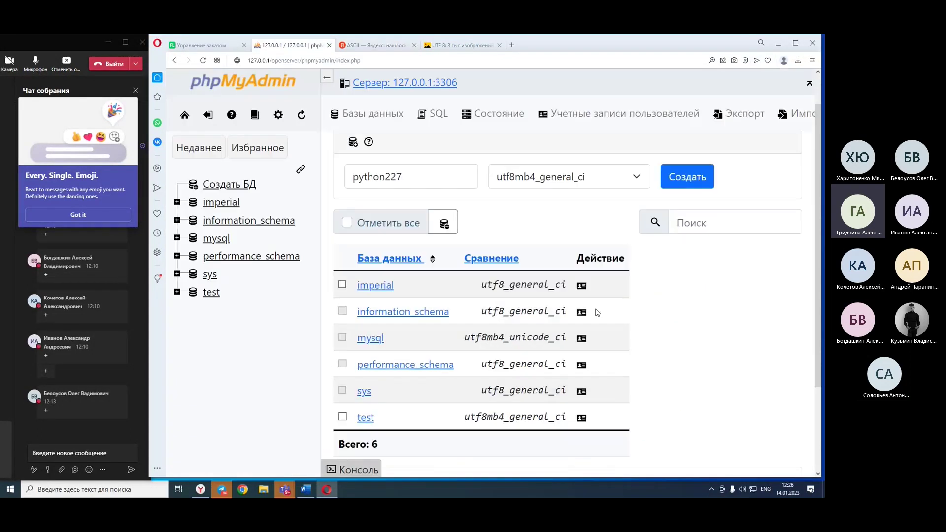
{"action": "scroll", "coordinate": [597, 312], "scroll_direction": "up", "scroll_amount": 1}
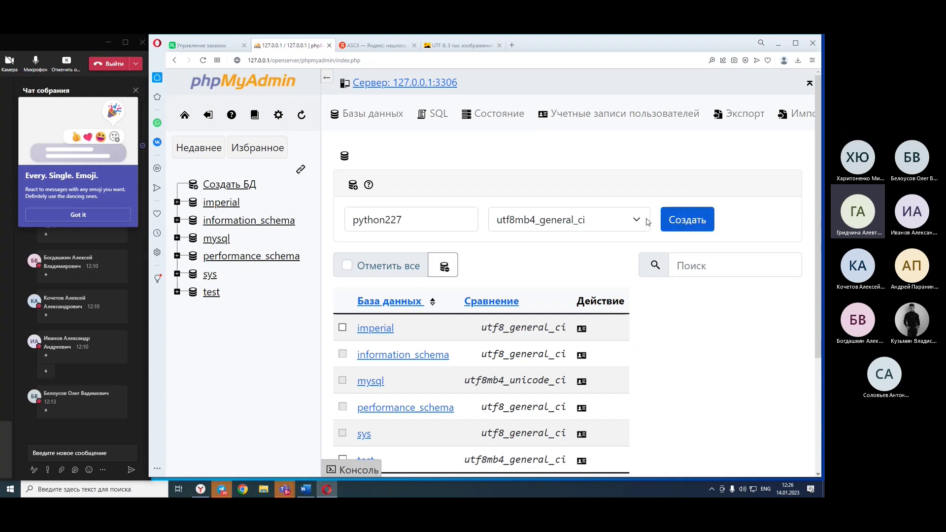
Browse python227's collation dropdown up to the cp1251 entries, keeping utf8mb4_general_ci selected.
{"action": "left_click", "coordinate": [583, 227]}
{"action": "scroll", "coordinate": [560, 347], "scroll_direction": "down", "scroll_amount": 5}
{"action": "scroll", "coordinate": [560, 346], "scroll_direction": "down", "scroll_amount": 1}
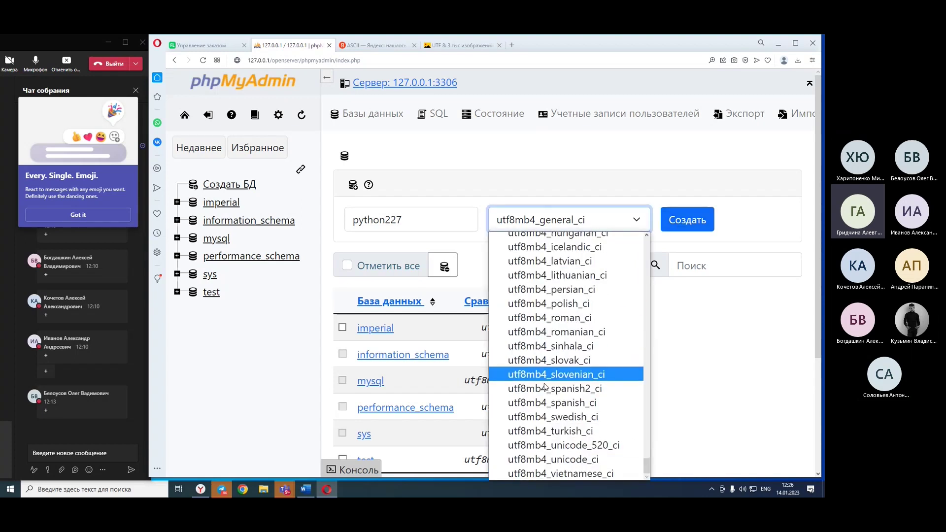
{"action": "scroll", "coordinate": [542, 399], "scroll_direction": "up", "scroll_amount": 10}
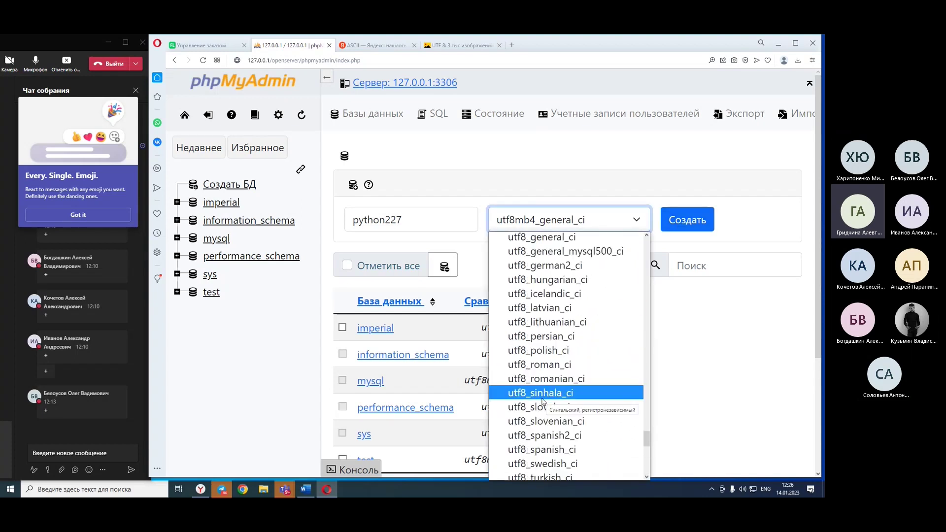
{"action": "scroll", "coordinate": [542, 402], "scroll_direction": "up", "scroll_amount": 10}
{"action": "scroll", "coordinate": [542, 402], "scroll_direction": "up", "scroll_amount": 8}
{"action": "scroll", "coordinate": [540, 403], "scroll_direction": "up", "scroll_amount": 6}
{"action": "scroll", "coordinate": [539, 405], "scroll_direction": "up", "scroll_amount": 15}
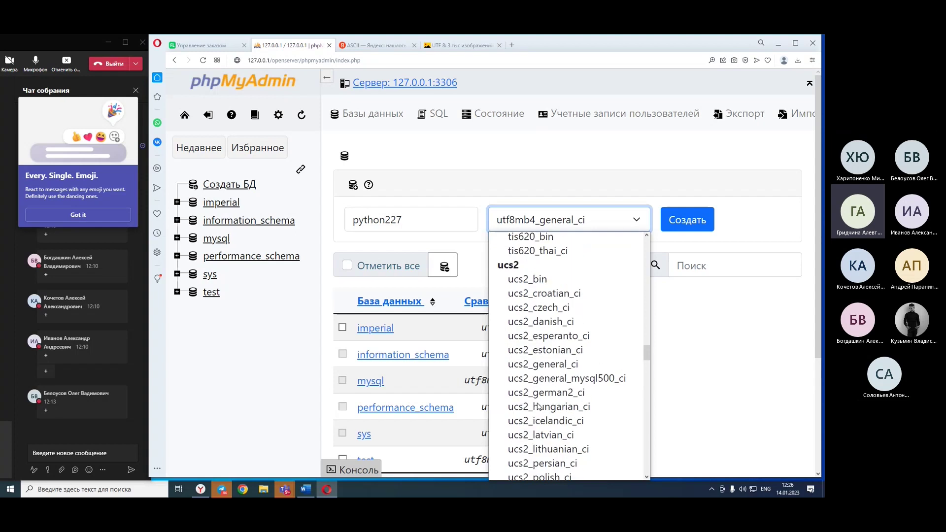
{"action": "scroll", "coordinate": [539, 405], "scroll_direction": "up", "scroll_amount": 15}
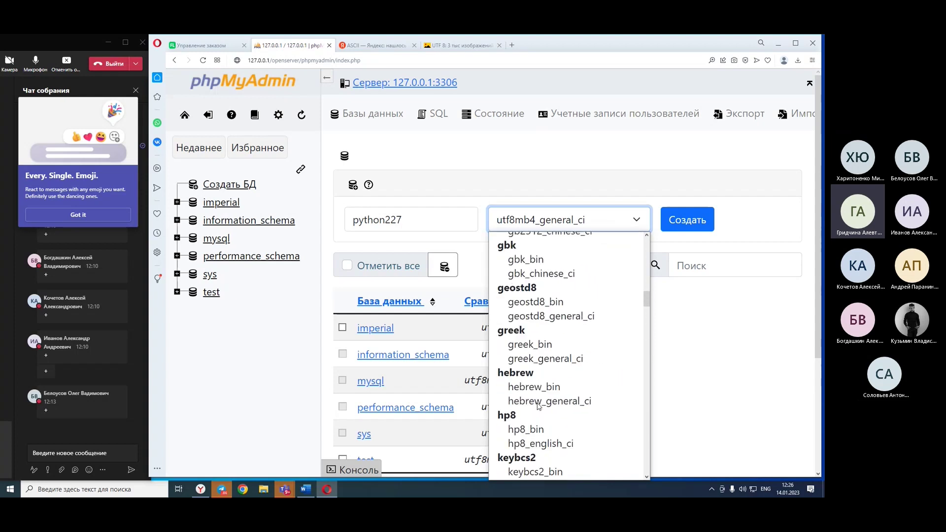
{"action": "scroll", "coordinate": [538, 405], "scroll_direction": "up", "scroll_amount": 5}
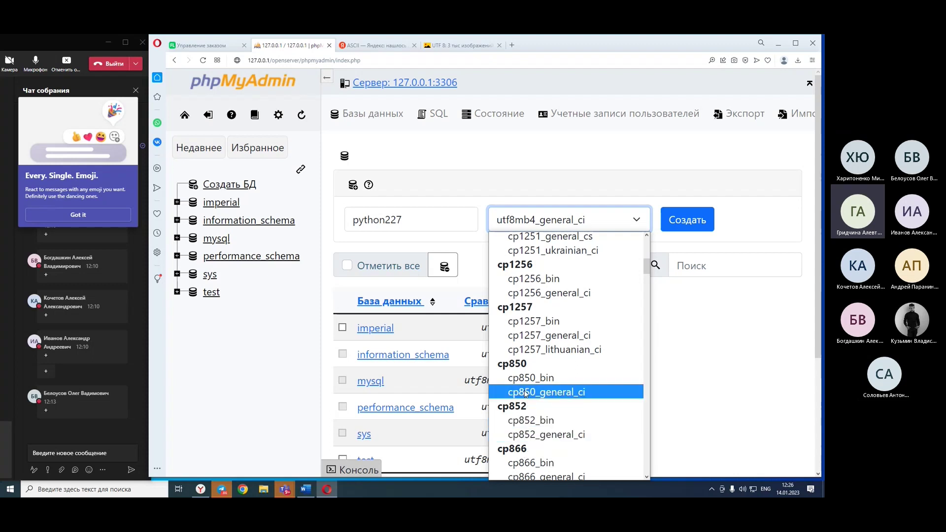
{"action": "scroll", "coordinate": [597, 333], "scroll_direction": "up", "scroll_amount": 4}
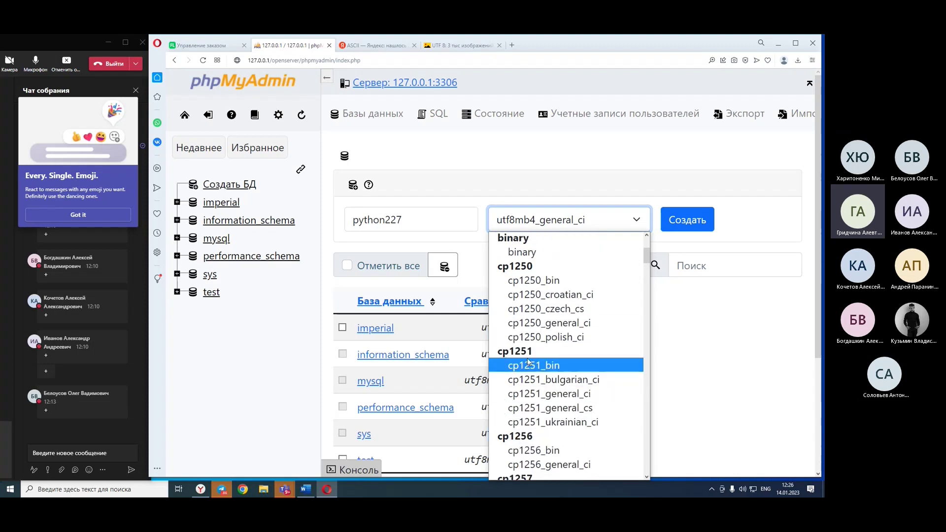
{"action": "scroll", "coordinate": [547, 419], "scroll_direction": "up", "scroll_amount": 2}
{"action": "scroll", "coordinate": [549, 414], "scroll_direction": "down", "scroll_amount": 2}
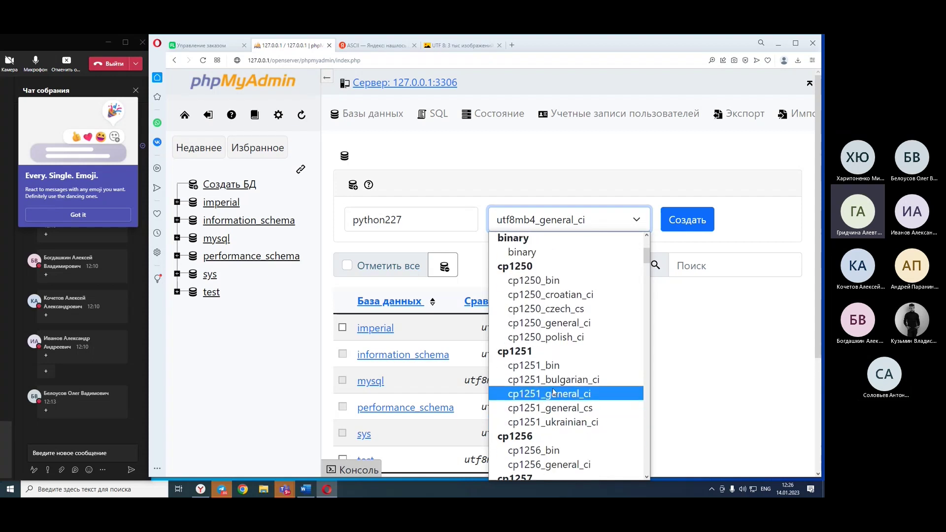
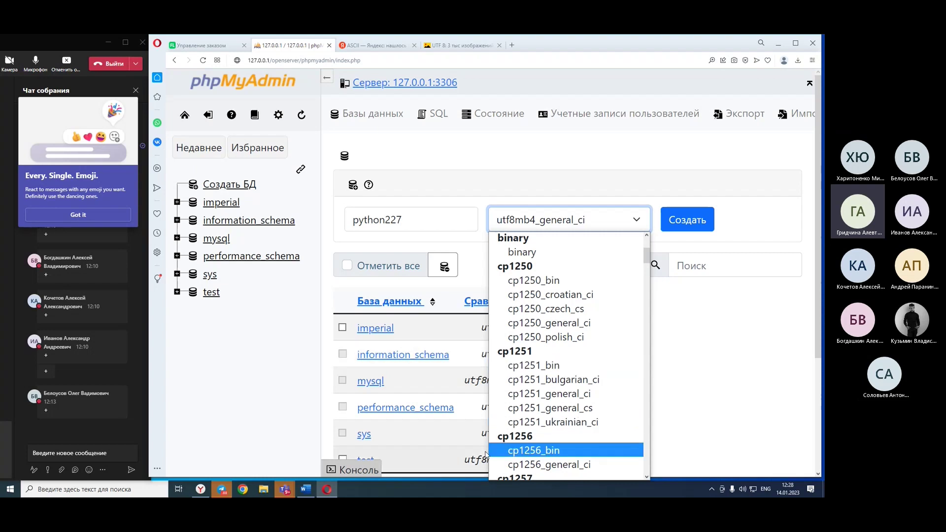
Create the python227 database, keeping utf8mb4_general_ci as its collation.
{"action": "scroll", "coordinate": [510, 351], "scroll_direction": "up", "scroll_amount": 3}
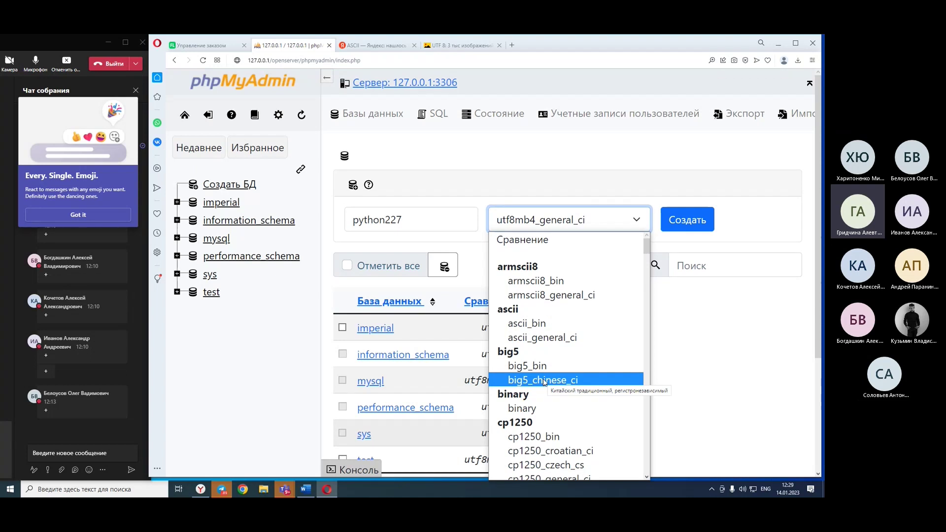
{"action": "scroll", "coordinate": [543, 378], "scroll_direction": "down", "scroll_amount": 2}
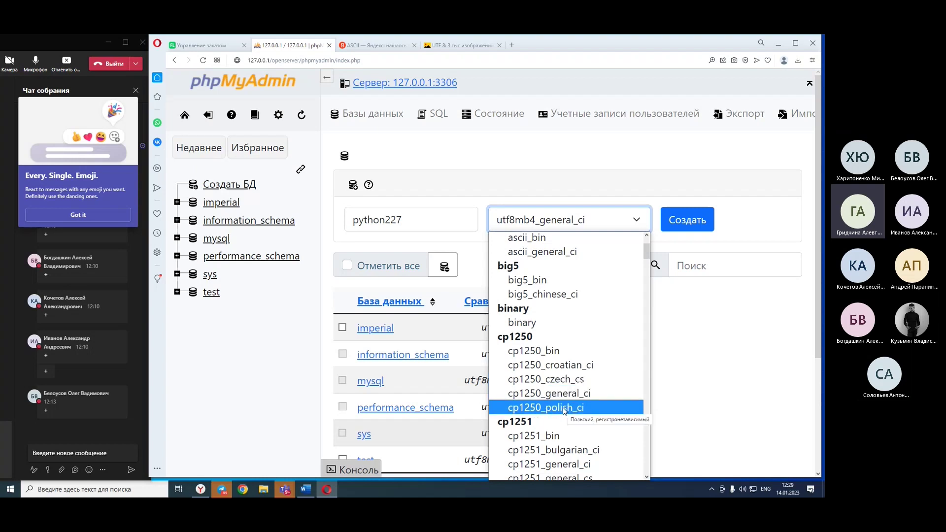
{"action": "scroll", "coordinate": [565, 394], "scroll_direction": "down", "scroll_amount": 2}
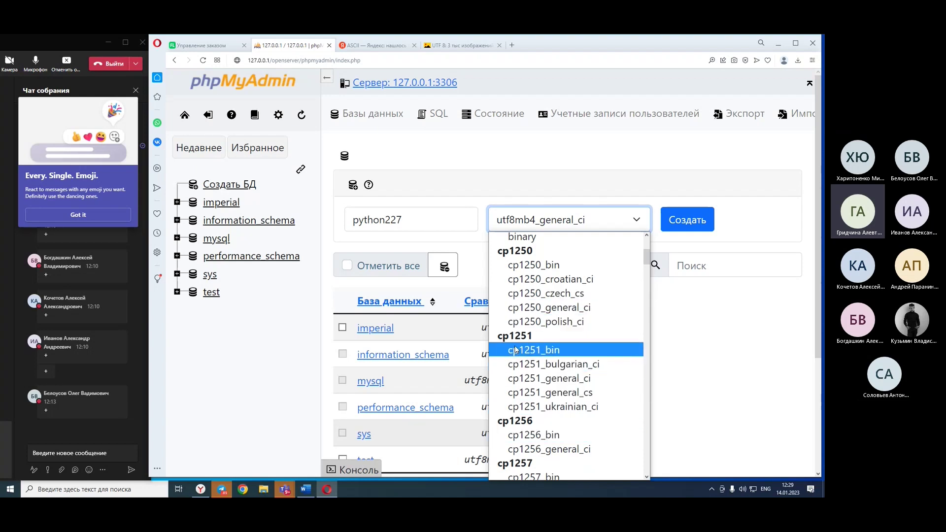
{"action": "scroll", "coordinate": [515, 351], "scroll_direction": "down", "scroll_amount": 2}
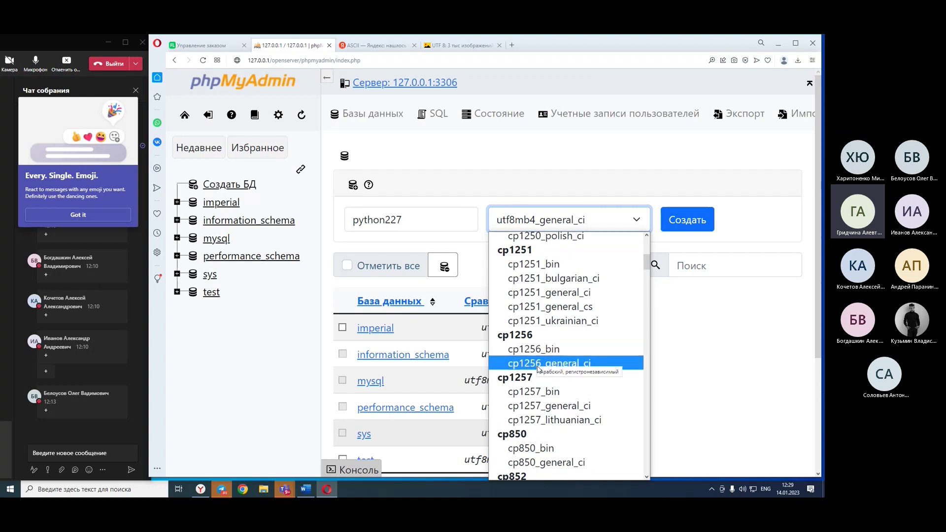
{"action": "scroll", "coordinate": [538, 369], "scroll_direction": "down", "scroll_amount": 2}
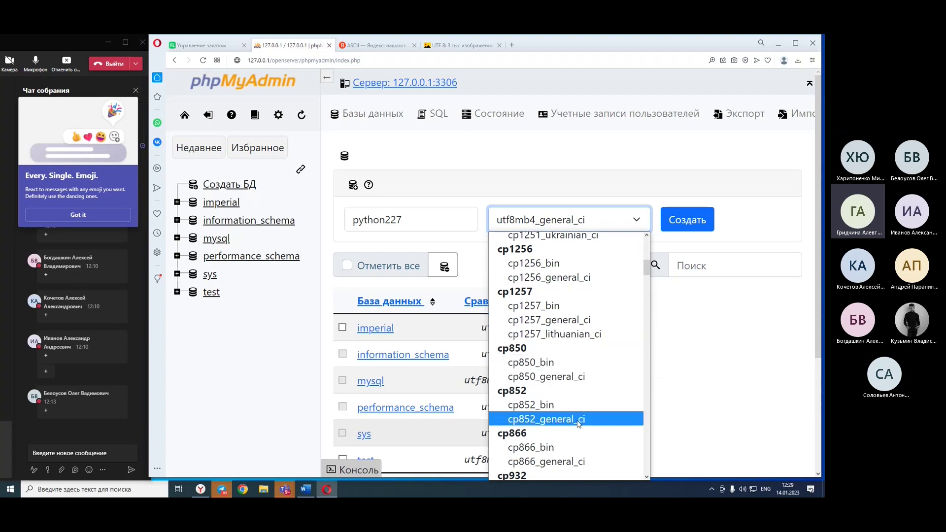
{"action": "scroll", "coordinate": [578, 423], "scroll_direction": "down", "scroll_amount": 10}
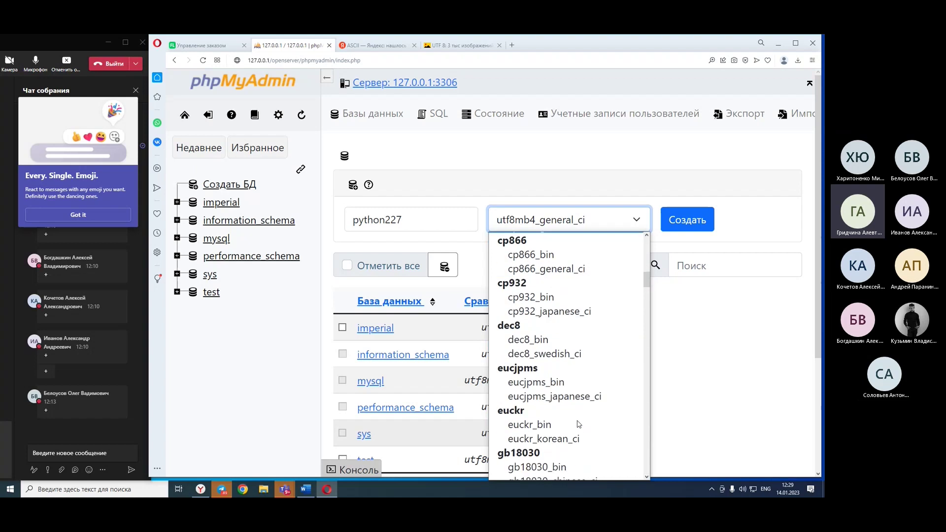
{"action": "scroll", "coordinate": [578, 424], "scroll_direction": "down", "scroll_amount": 2}
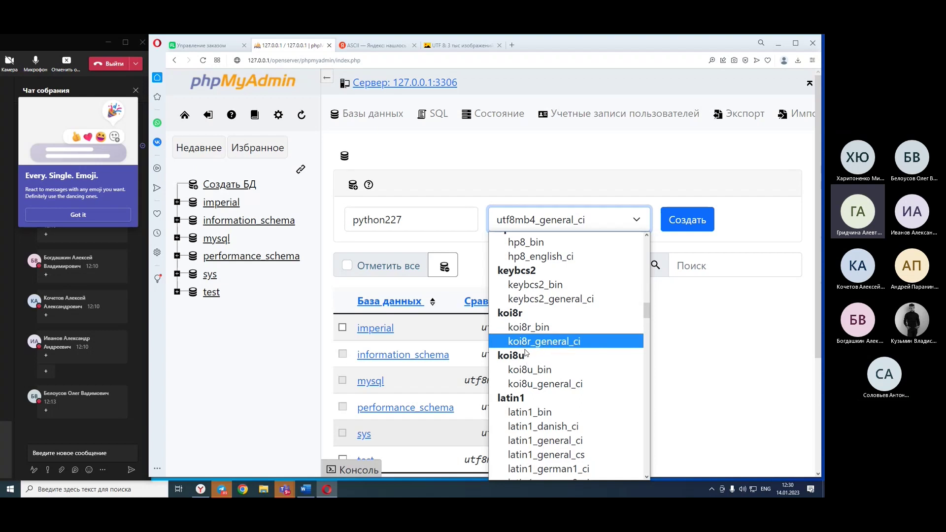
{"action": "scroll", "coordinate": [525, 351], "scroll_direction": "down", "scroll_amount": 4}
{"action": "scroll", "coordinate": [526, 351], "scroll_direction": "down", "scroll_amount": 8}
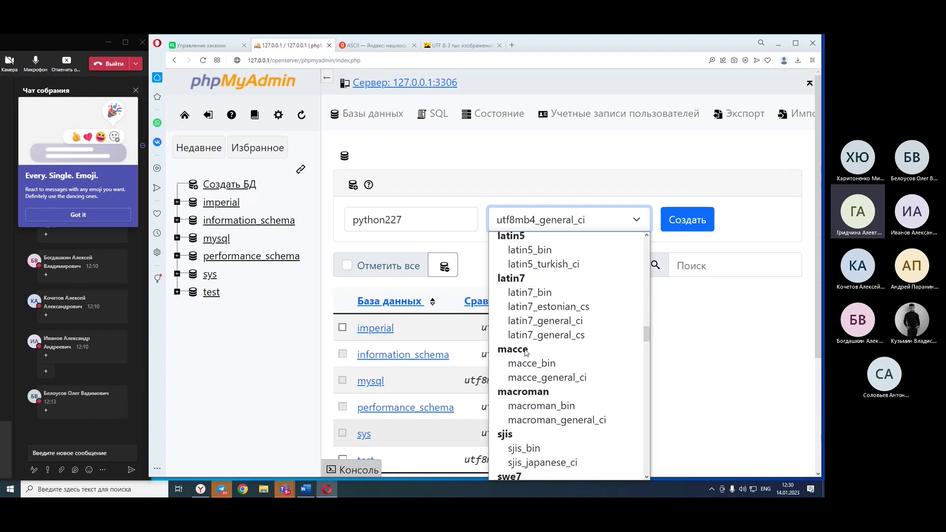
{"action": "scroll", "coordinate": [525, 352], "scroll_direction": "down", "scroll_amount": 15}
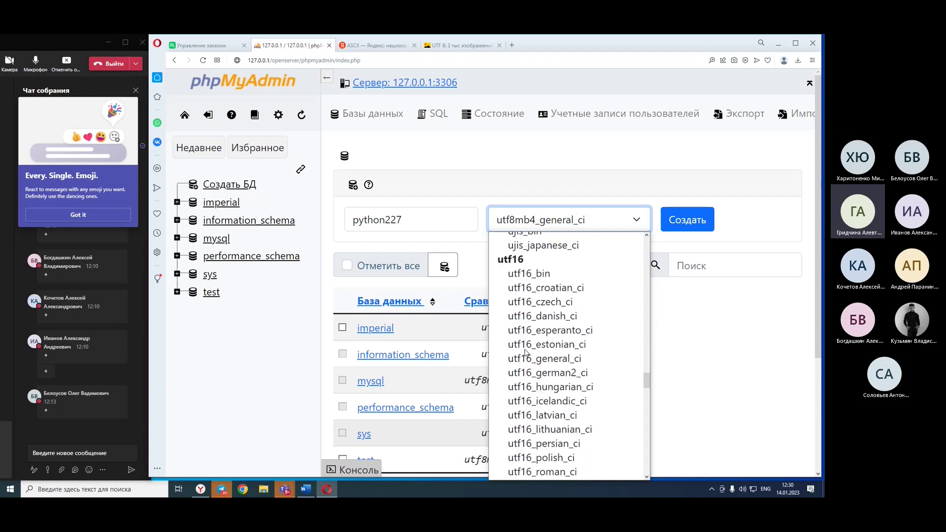
{"action": "scroll", "coordinate": [525, 352], "scroll_direction": "down", "scroll_amount": 2}
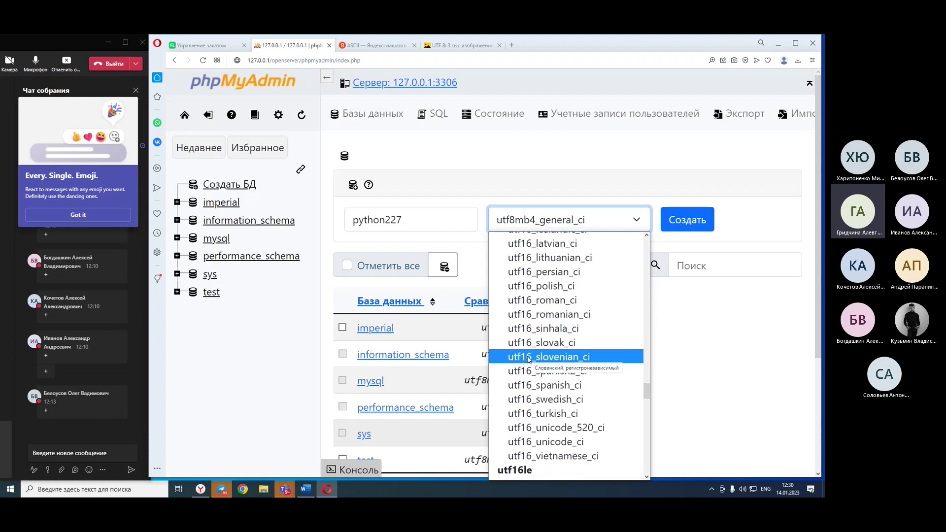
{"action": "scroll", "coordinate": [529, 359], "scroll_direction": "up", "scroll_amount": 4}
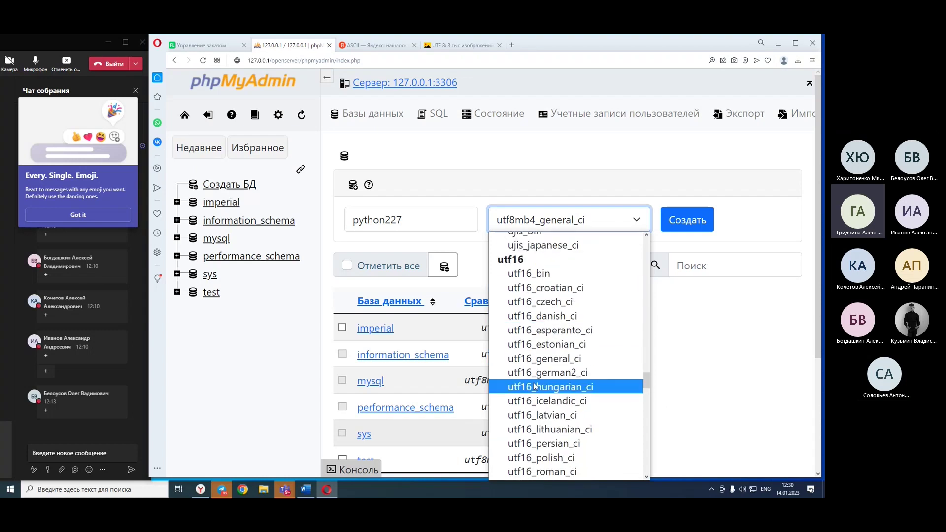
{"action": "scroll", "coordinate": [535, 385], "scroll_direction": "down", "scroll_amount": 10}
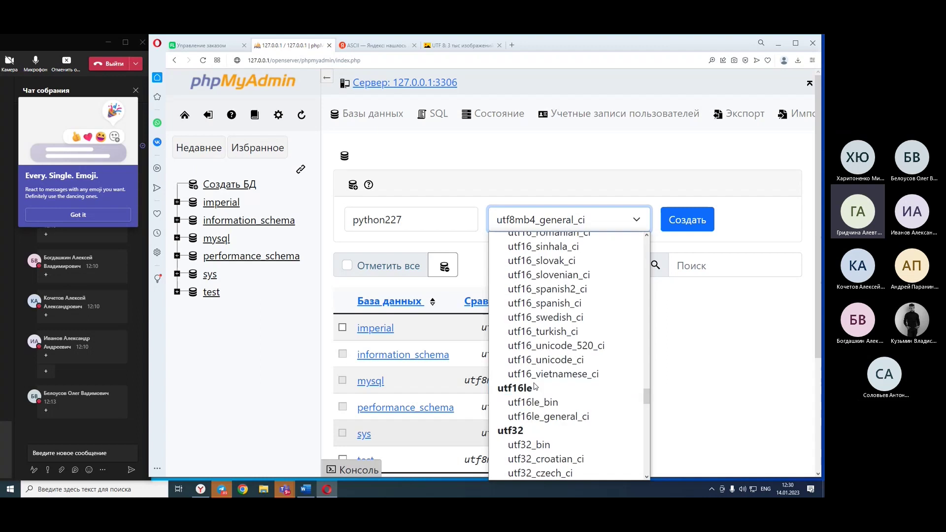
{"action": "scroll", "coordinate": [535, 385], "scroll_direction": "down", "scroll_amount": 9}
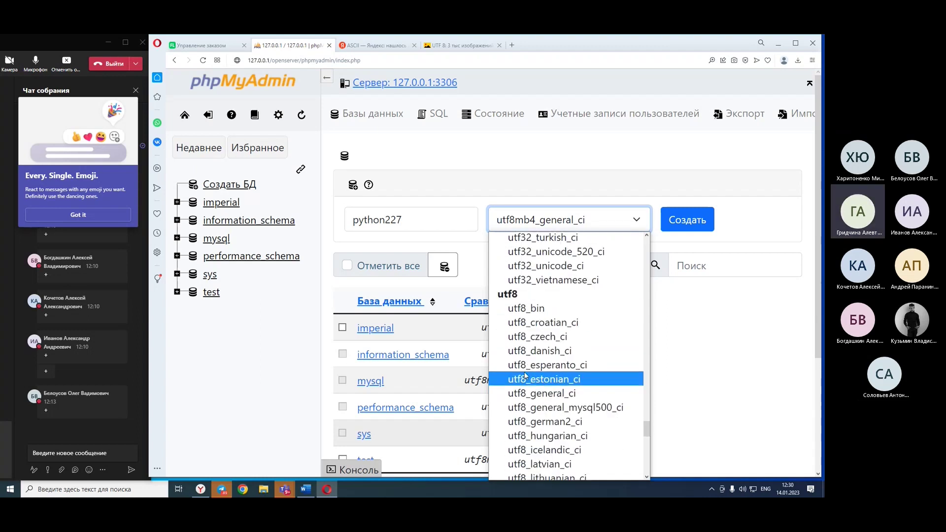
{"action": "scroll", "coordinate": [518, 382], "scroll_direction": "down", "scroll_amount": 3}
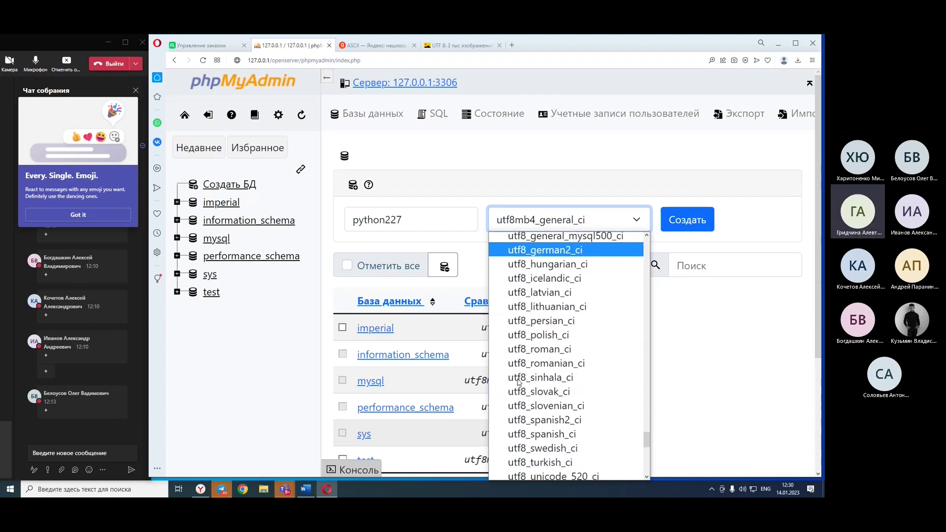
{"action": "scroll", "coordinate": [516, 384], "scroll_direction": "down", "scroll_amount": 2}
{"action": "scroll", "coordinate": [516, 384], "scroll_direction": "up", "scroll_amount": 4}
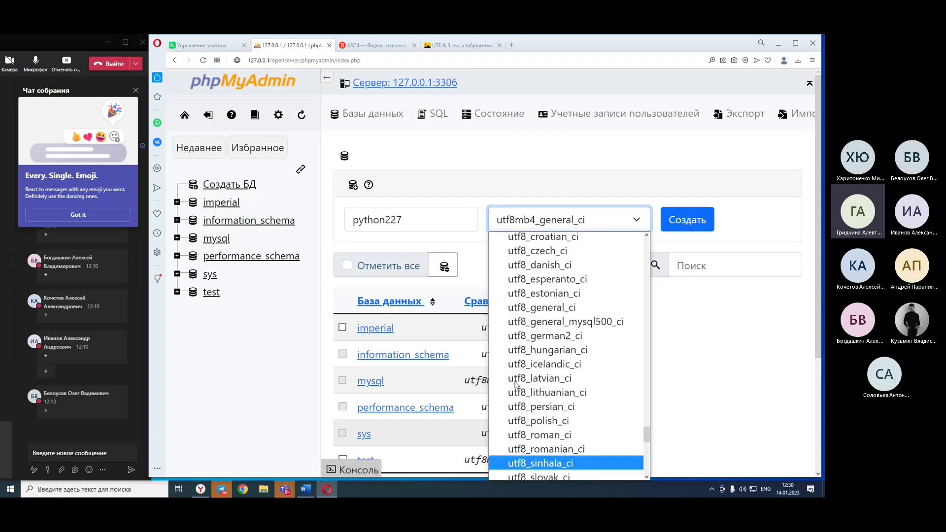
{"action": "scroll", "coordinate": [516, 384], "scroll_direction": "up", "scroll_amount": 2}
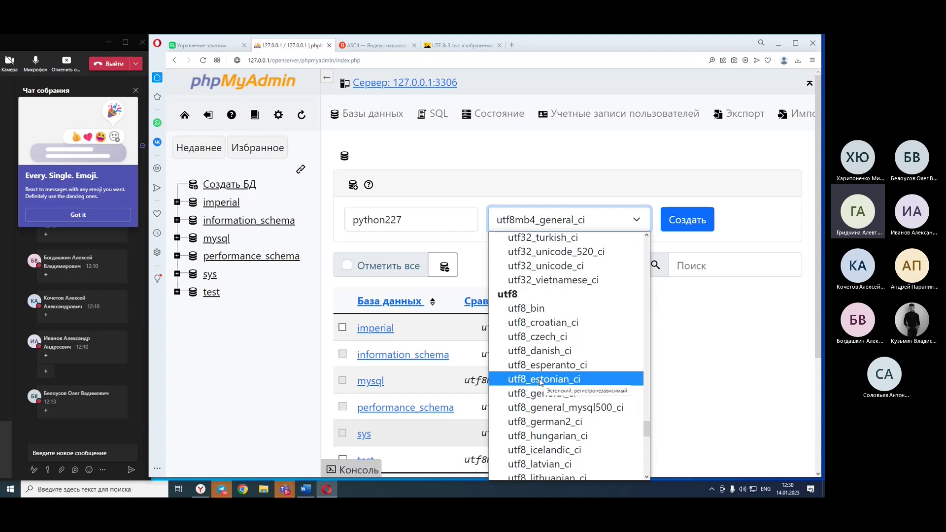
{"action": "left_click", "coordinate": [690, 371]}
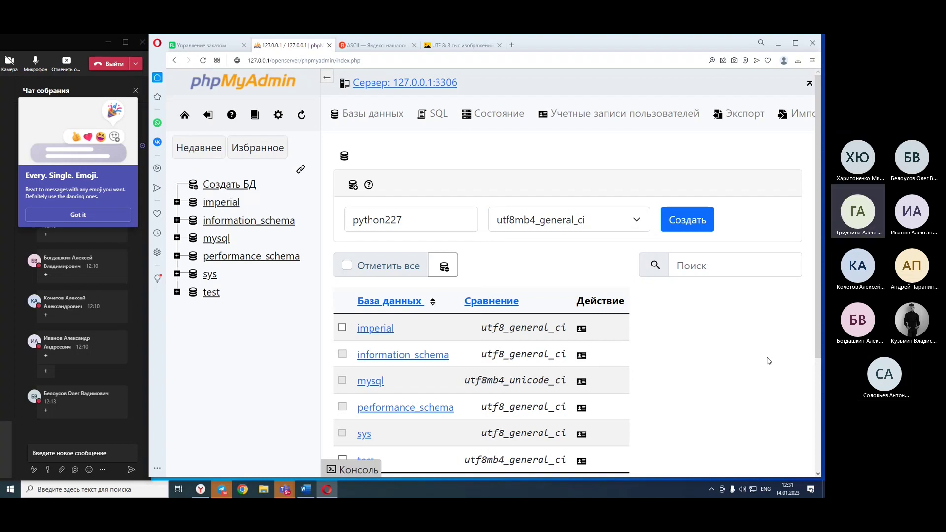
{"action": "left_click", "coordinate": [628, 222]}
{"action": "scroll", "coordinate": [558, 384], "scroll_direction": "down", "scroll_amount": 10}
{"action": "scroll", "coordinate": [559, 383], "scroll_direction": "up", "scroll_amount": 8}
{"action": "scroll", "coordinate": [558, 383], "scroll_direction": "up", "scroll_amount": 10}
{"action": "left_click", "coordinate": [732, 355]}
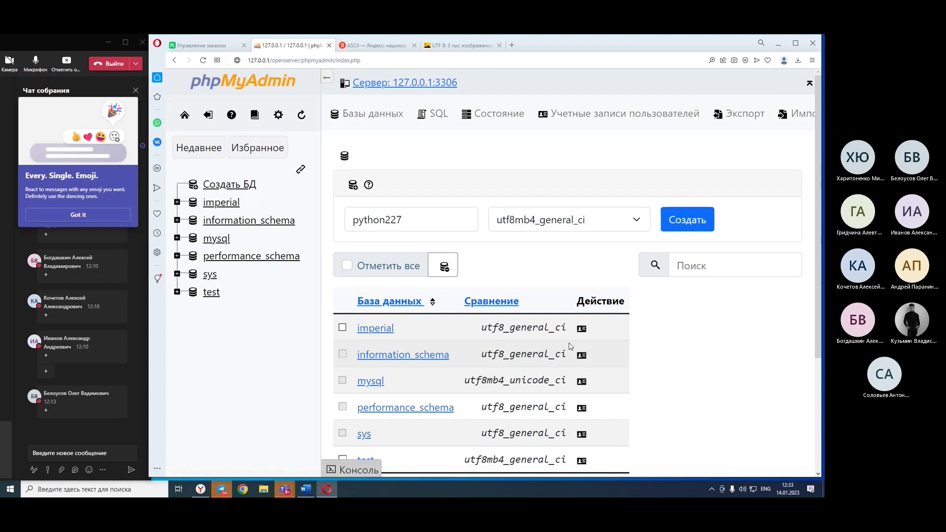
{"action": "left_click", "coordinate": [679, 223]}
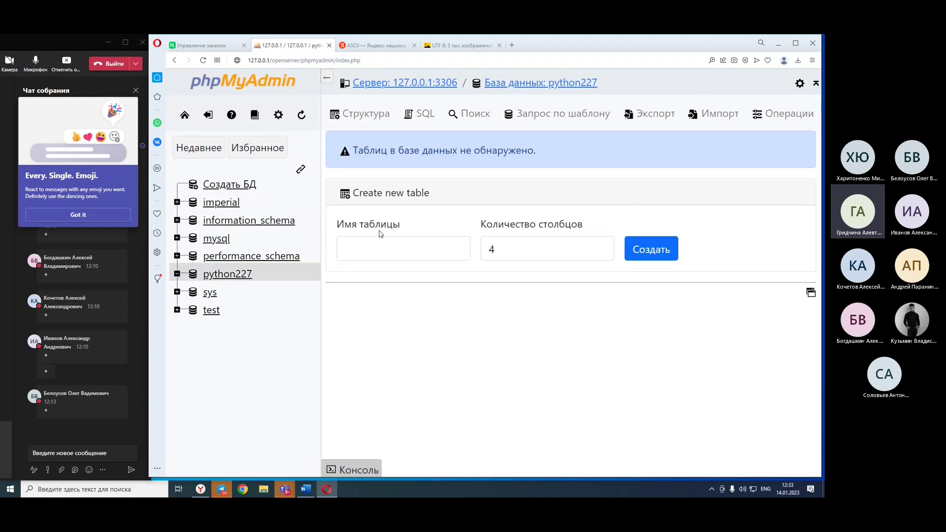
Browse python227's empty Структура, SQL, Поиск, Запрос по шаблону and Экспорт pages.
{"action": "left_click", "coordinate": [375, 121]}
{"action": "left_click", "coordinate": [414, 117]}
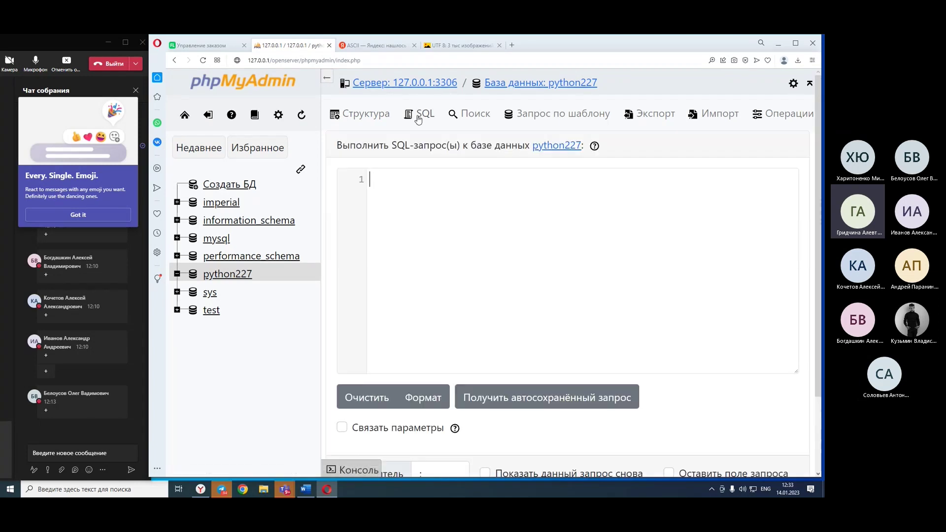
{"action": "scroll", "coordinate": [505, 295], "scroll_direction": "down", "scroll_amount": 3}
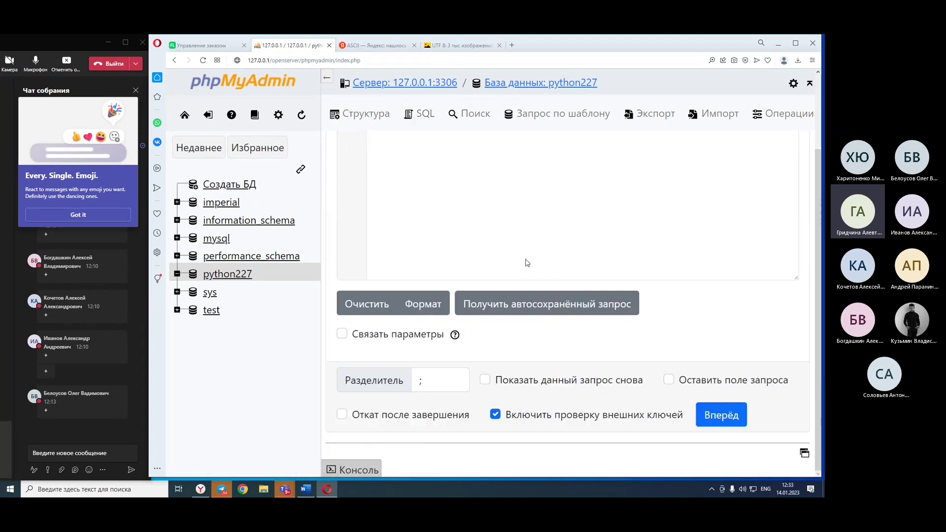
{"action": "scroll", "coordinate": [526, 263], "scroll_direction": "up", "scroll_amount": 3}
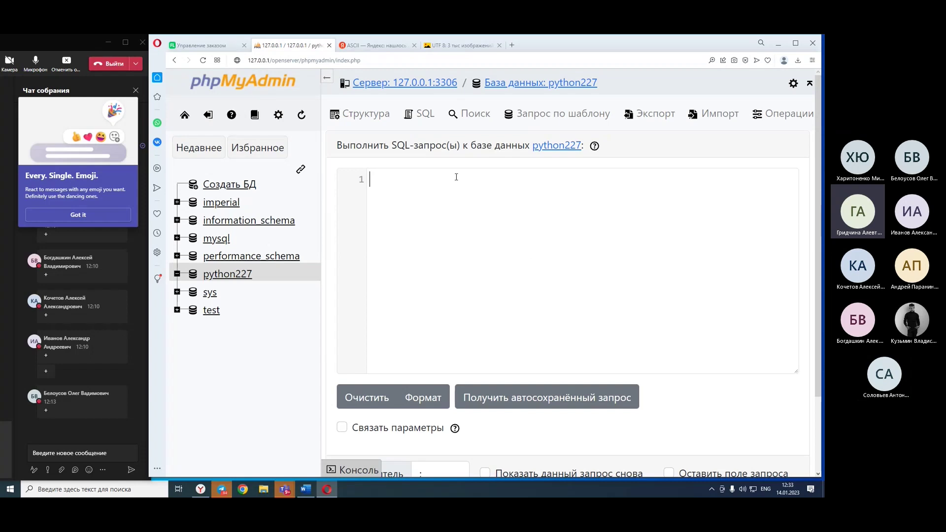
{"action": "left_click", "coordinate": [471, 118]}
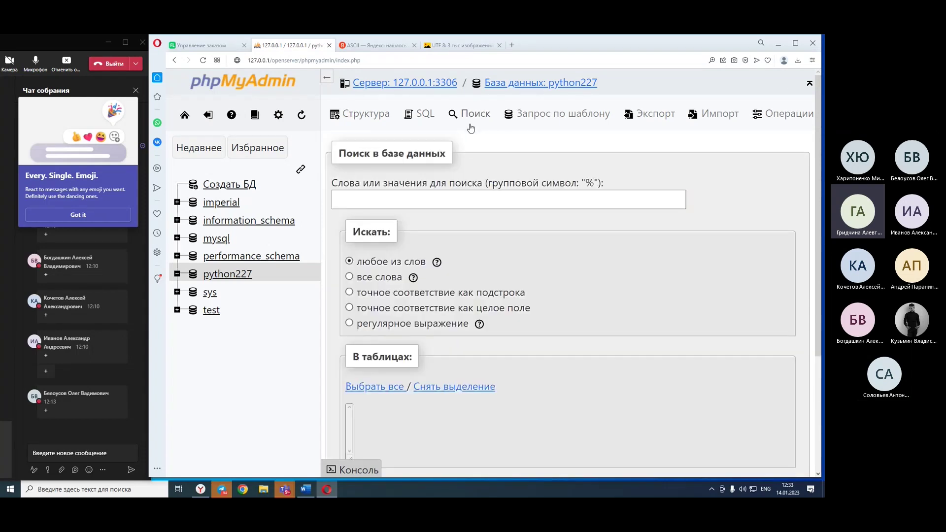
{"action": "scroll", "coordinate": [472, 121], "scroll_direction": "down", "scroll_amount": 3}
{"action": "scroll", "coordinate": [487, 121], "scroll_direction": "up", "scroll_amount": 3}
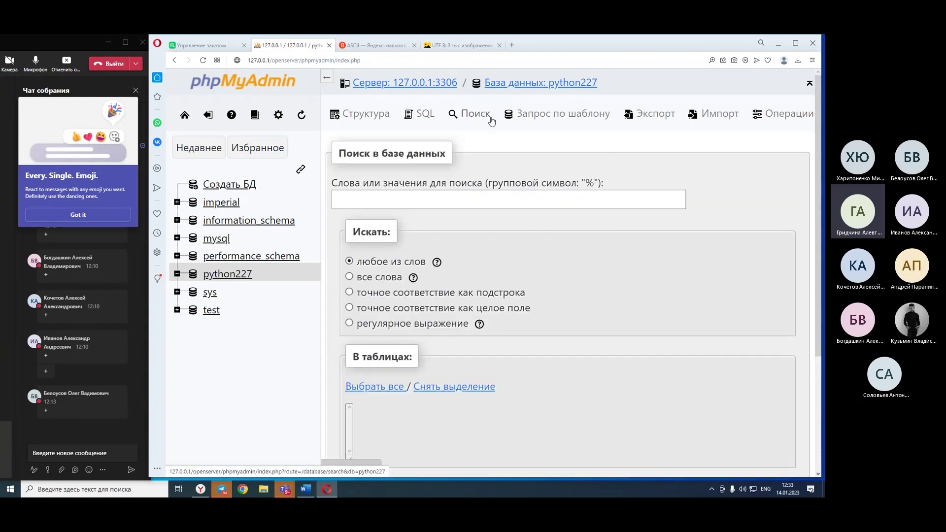
{"action": "left_click", "coordinate": [557, 124]}
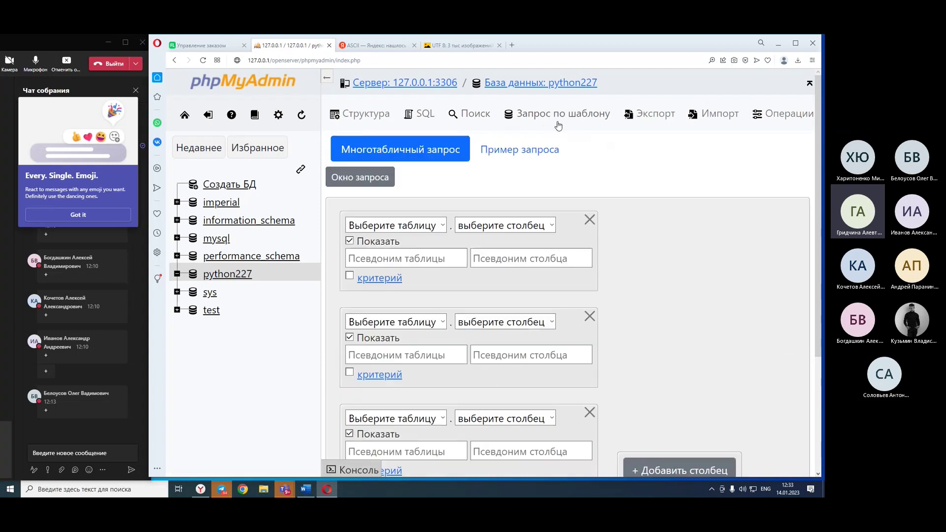
{"action": "scroll", "coordinate": [466, 314], "scroll_direction": "down", "scroll_amount": 3}
{"action": "scroll", "coordinate": [466, 313], "scroll_direction": "up", "scroll_amount": 2}
{"action": "left_click", "coordinate": [665, 117]}
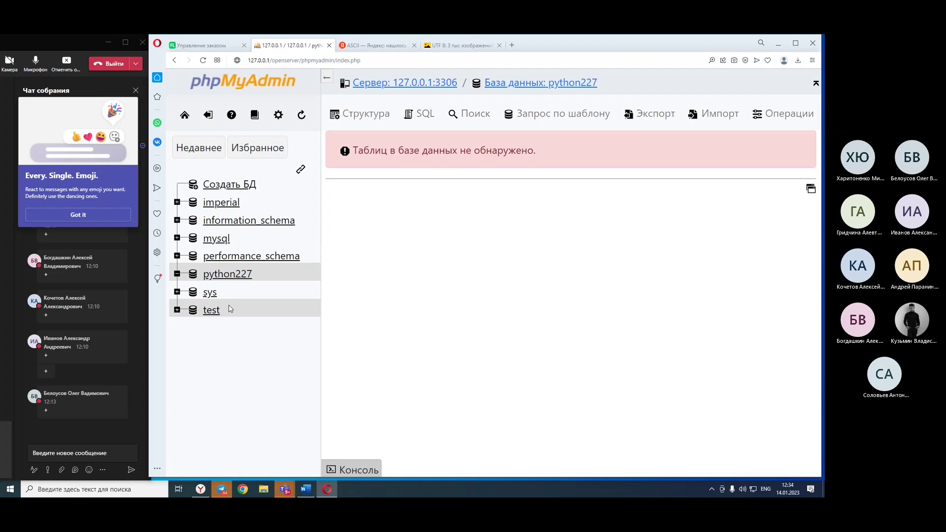
Open the test database and look over its Export and Import pages.
{"action": "left_click", "coordinate": [213, 312]}
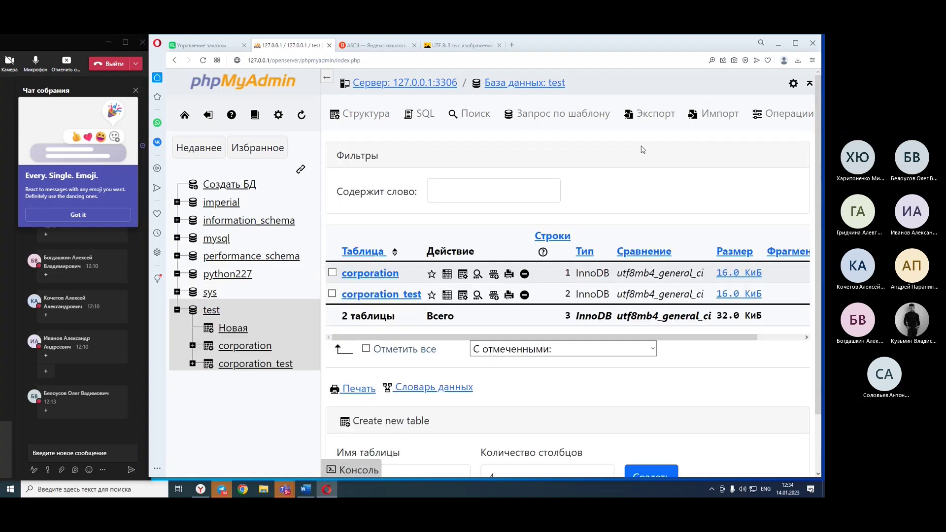
{"action": "left_click", "coordinate": [654, 122]}
{"action": "scroll", "coordinate": [369, 258], "scroll_direction": "down", "scroll_amount": 1}
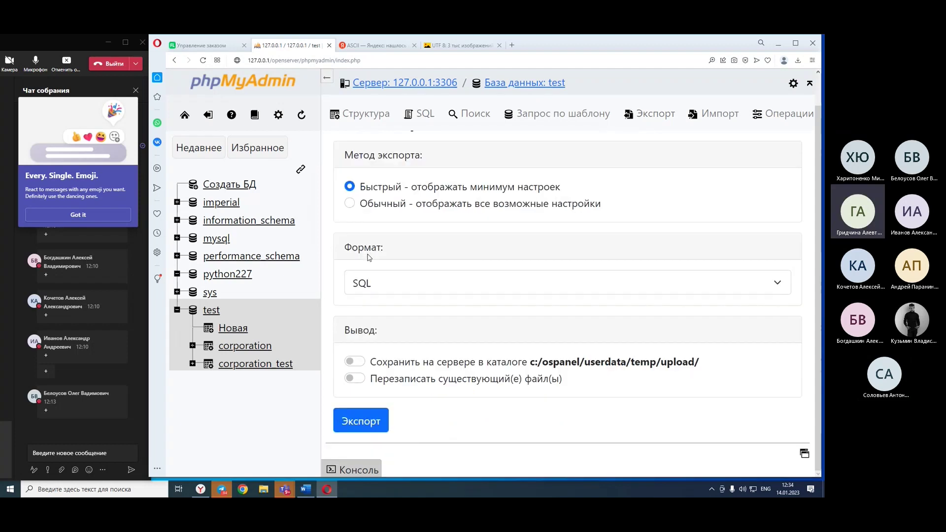
{"action": "scroll", "coordinate": [450, 297], "scroll_direction": "up", "scroll_amount": 1}
{"action": "scroll", "coordinate": [469, 344], "scroll_direction": "down", "scroll_amount": 1}
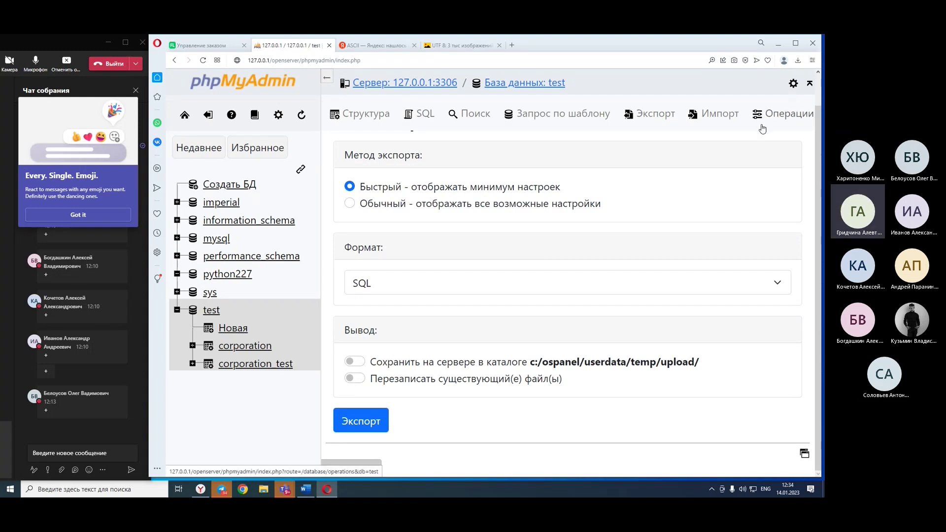
{"action": "left_click", "coordinate": [655, 114]}
{"action": "scroll", "coordinate": [662, 221], "scroll_direction": "down", "scroll_amount": 3}
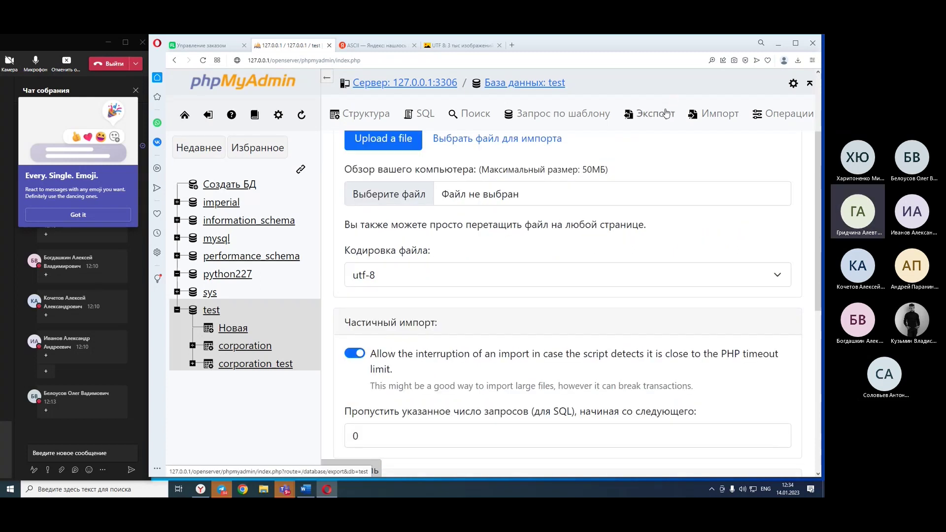
{"action": "scroll", "coordinate": [623, 231], "scroll_direction": "up", "scroll_amount": 3}
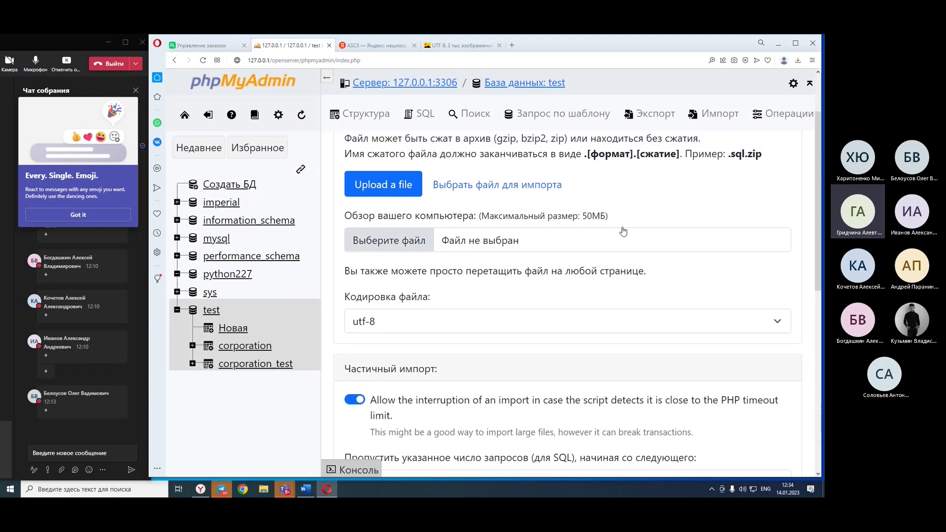
Export test as an SQL file with the Quick method and show test.sql in its folder.
{"action": "left_click", "coordinate": [650, 114]}
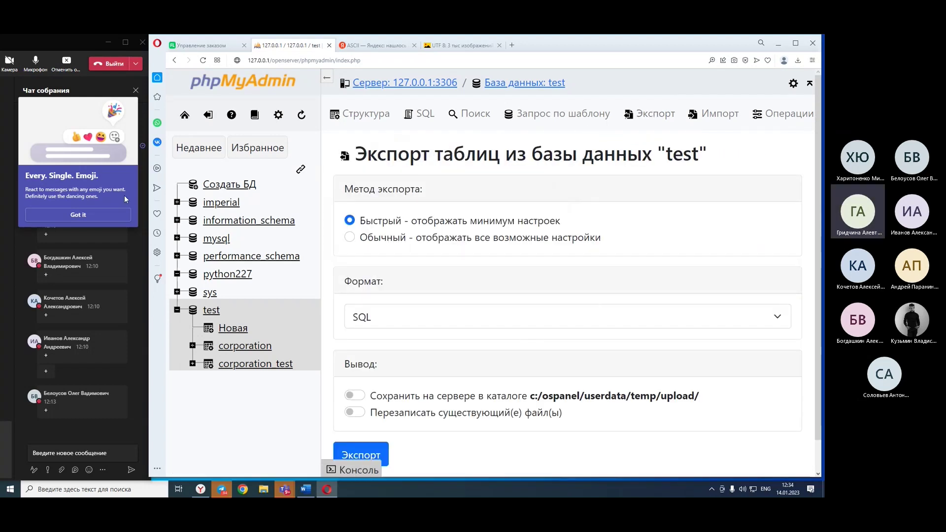
{"action": "left_click", "coordinate": [714, 114]}
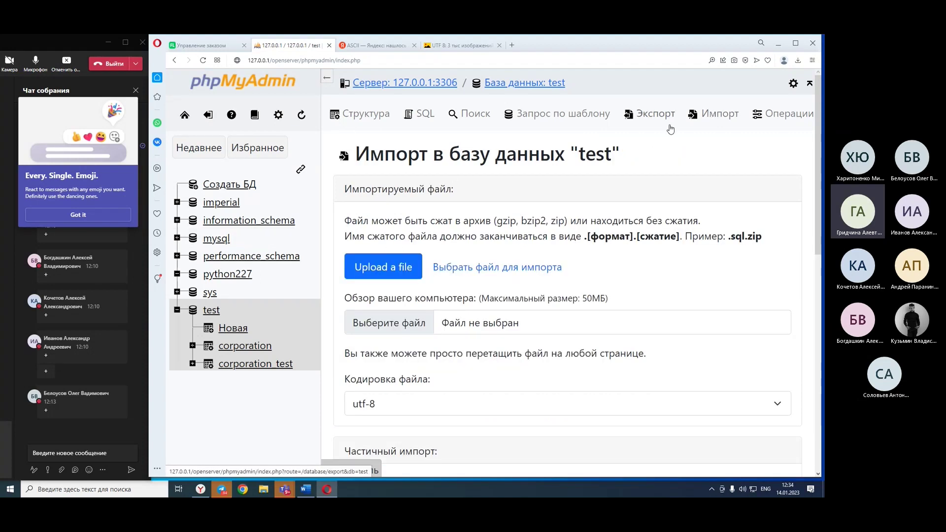
{"action": "left_click", "coordinate": [640, 118]}
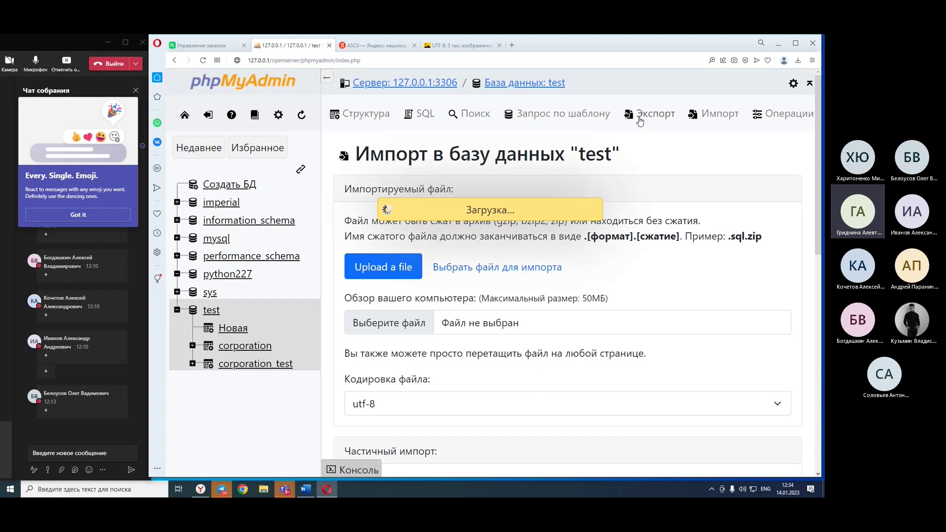
{"action": "left_click", "coordinate": [368, 453]}
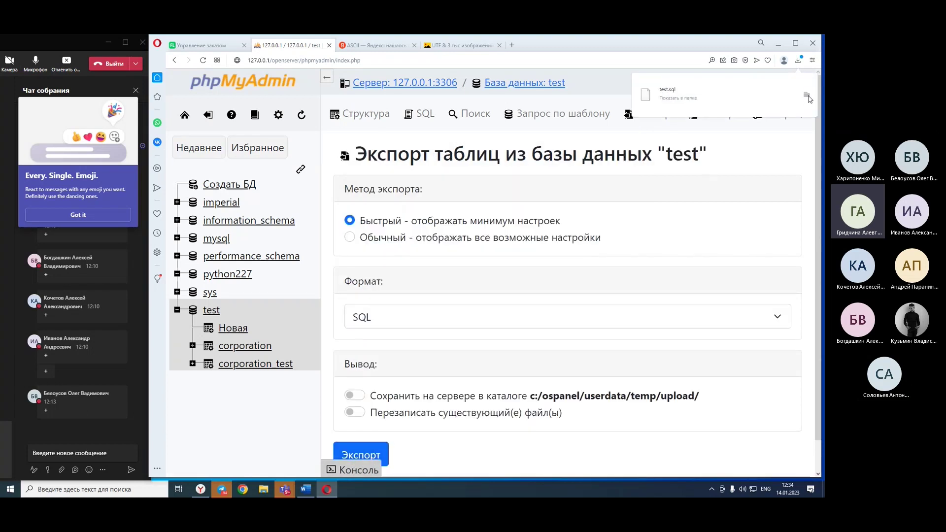
{"action": "left_click", "coordinate": [807, 102]}
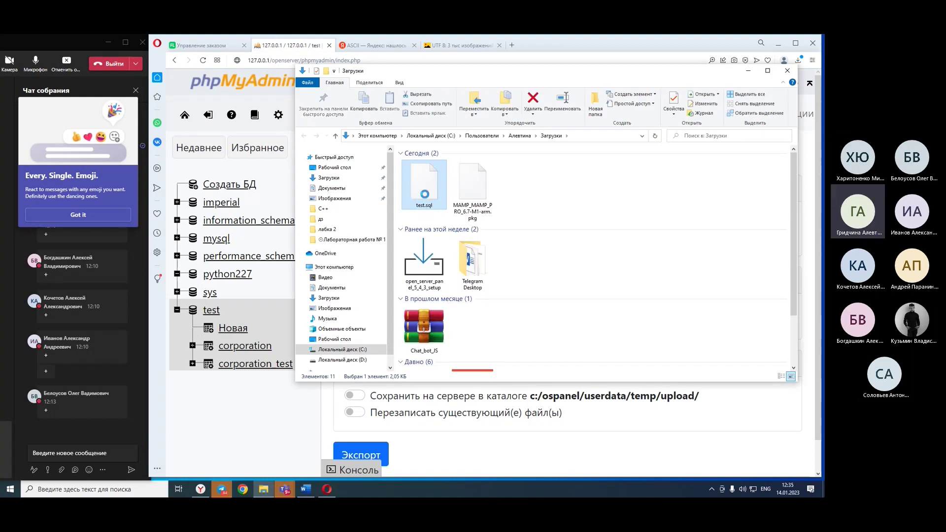
Open test.sql in CodeLobster IDE without making it the default app for .sql files.
{"action": "right_click", "coordinate": [427, 199]}
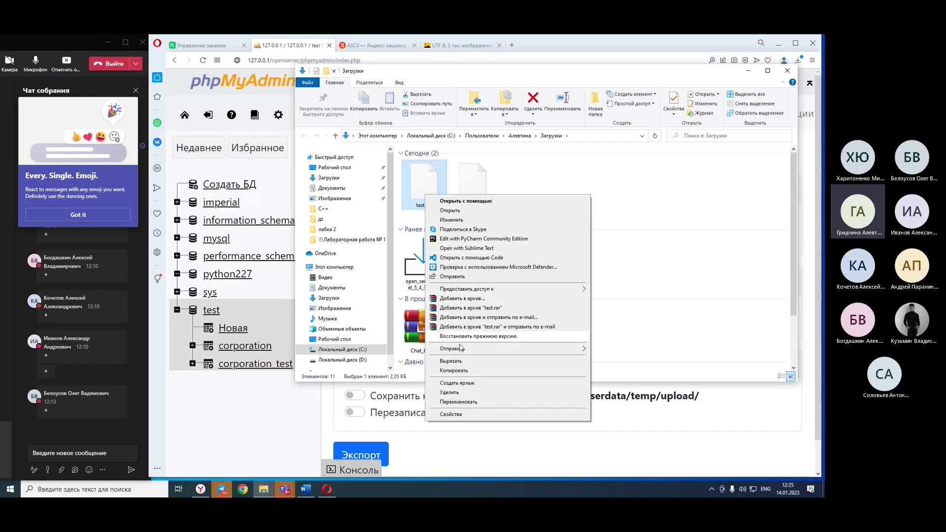
{"action": "mouse_move", "coordinate": [462, 351]}
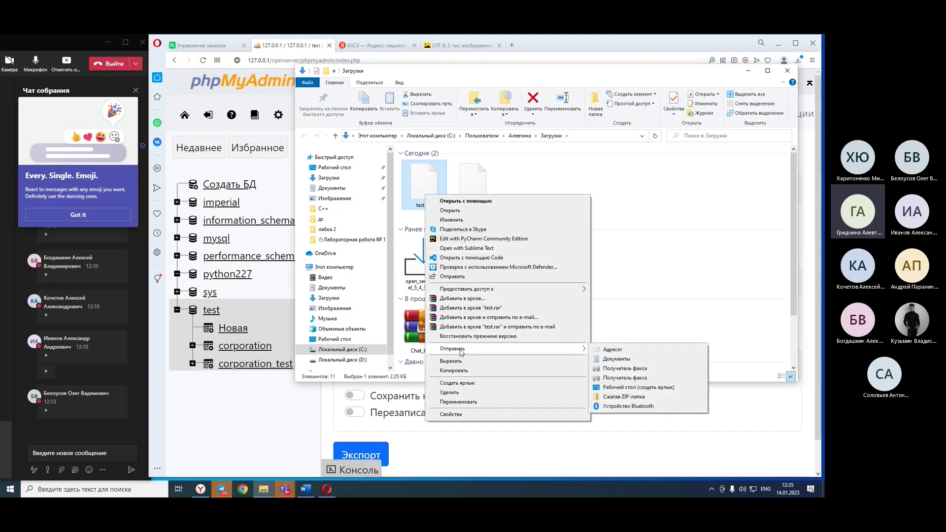
{"action": "left_click", "coordinate": [458, 200]}
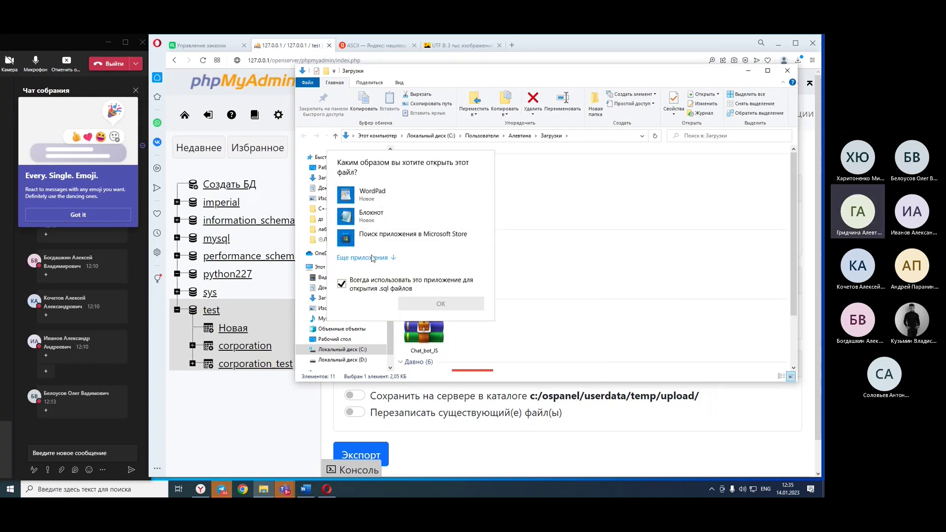
{"action": "left_click", "coordinate": [371, 257]}
{"action": "scroll", "coordinate": [372, 258], "scroll_direction": "down", "scroll_amount": 2}
{"action": "left_click", "coordinate": [379, 282]}
{"action": "left_click", "coordinate": [341, 337]}
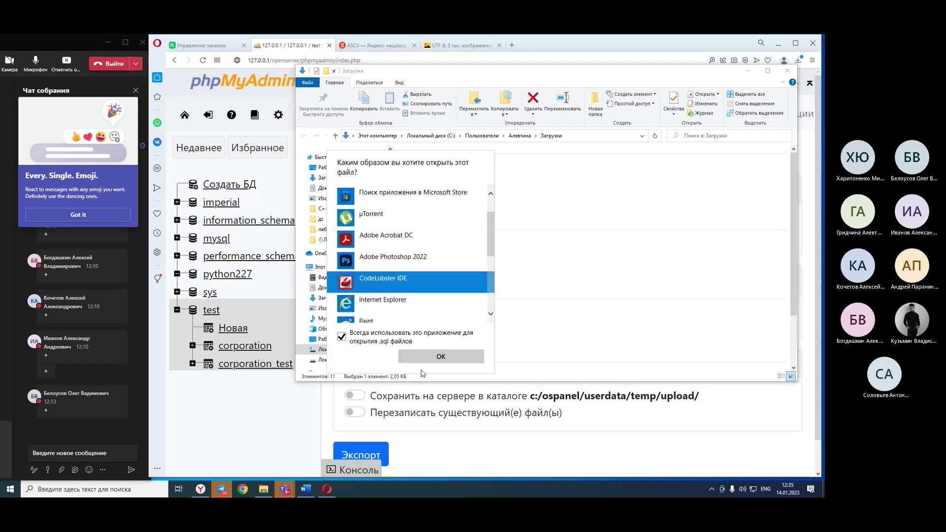
{"action": "left_click", "coordinate": [426, 356]}
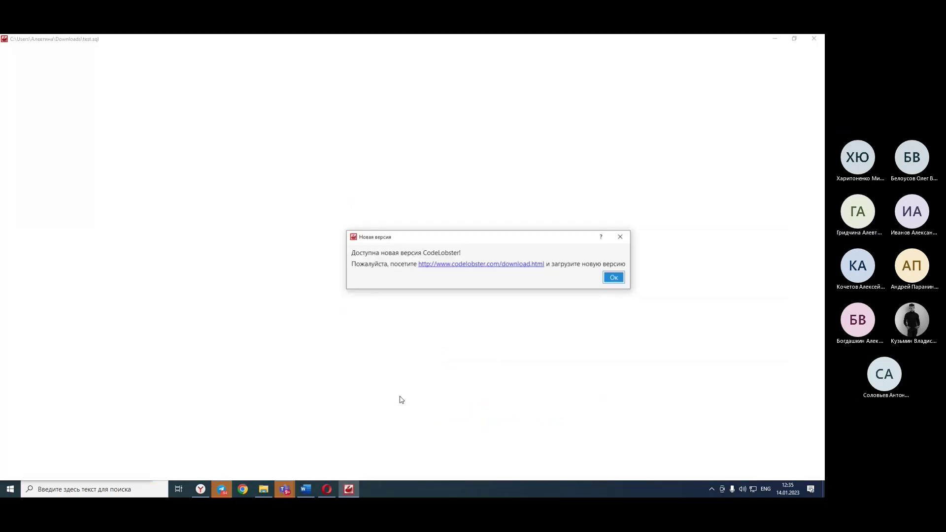
Dismiss the new-version notice, restore the editor window and skim test.sql.
{"action": "left_click", "coordinate": [611, 276]}
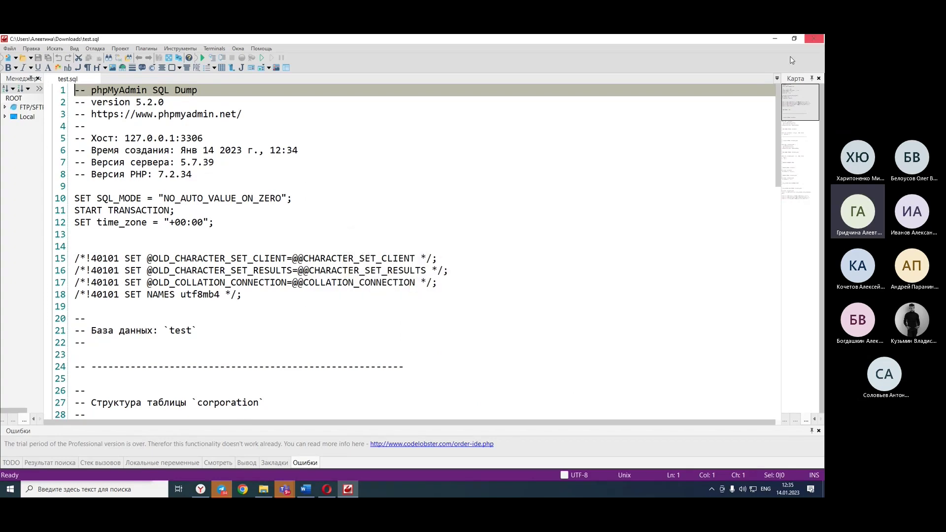
{"action": "left_click", "coordinate": [795, 38]}
{"action": "scroll", "coordinate": [426, 286], "scroll_direction": "down", "scroll_amount": 4}
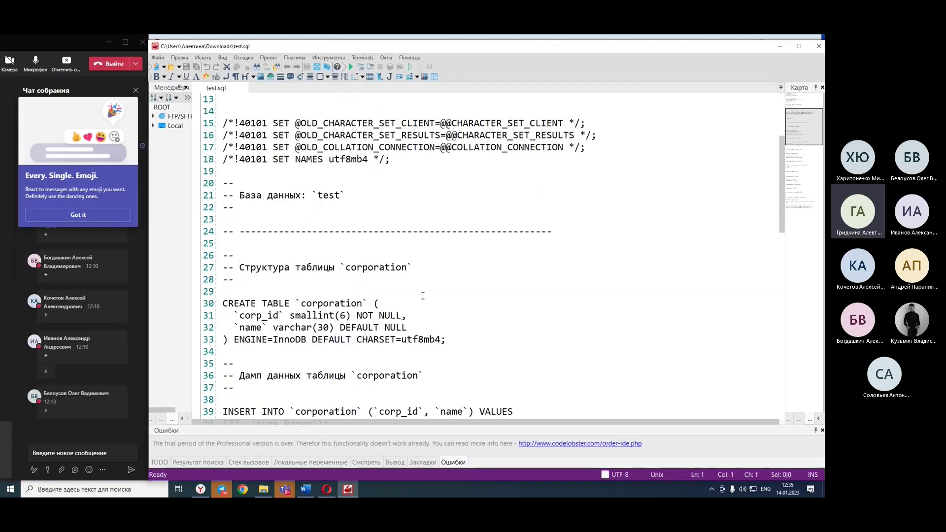
{"action": "scroll", "coordinate": [422, 296], "scroll_direction": "down", "scroll_amount": 17}
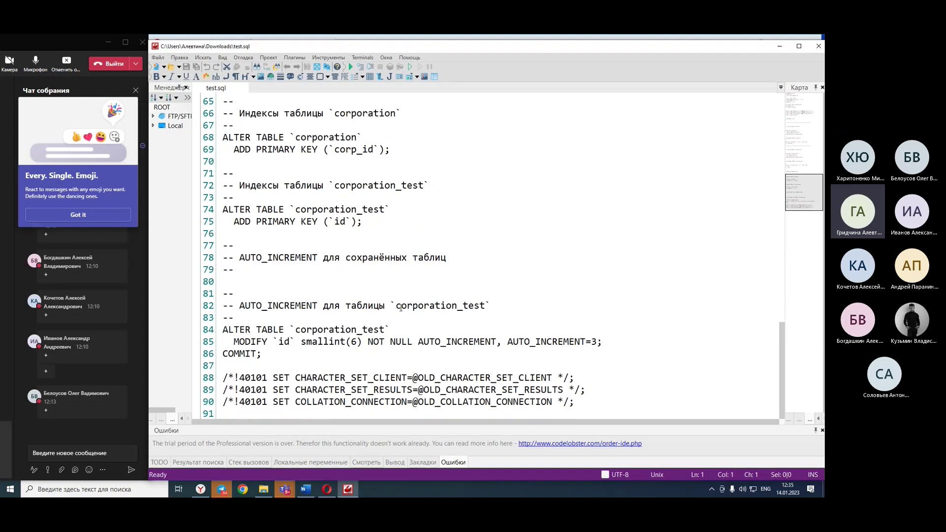
{"action": "scroll", "coordinate": [409, 302], "scroll_direction": "up", "scroll_amount": 19}
{"action": "scroll", "coordinate": [393, 319], "scroll_direction": "up", "scroll_amount": 3}
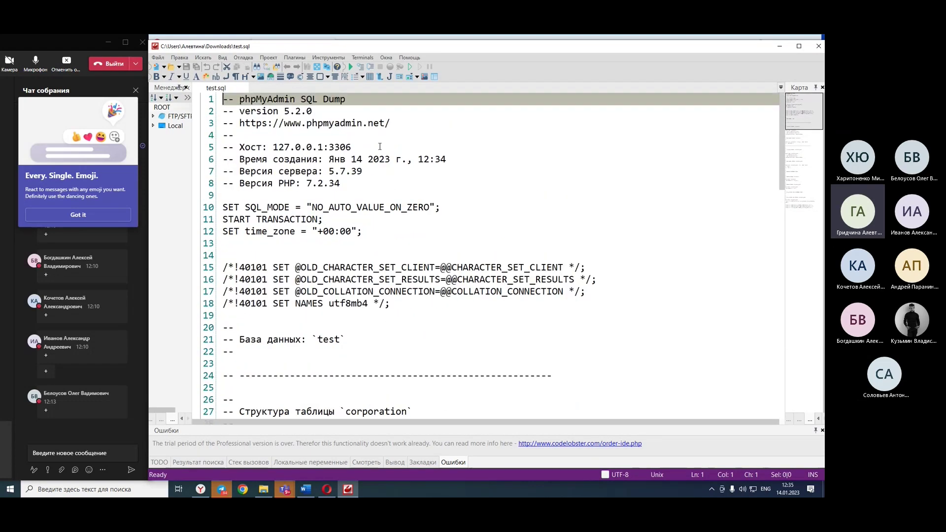
Highlight the dump's header comments, SQL mode and transaction settings, and the database test comment.
{"action": "left_click_drag", "start_coordinate": [313, 111], "coordinate": [223, 111]}
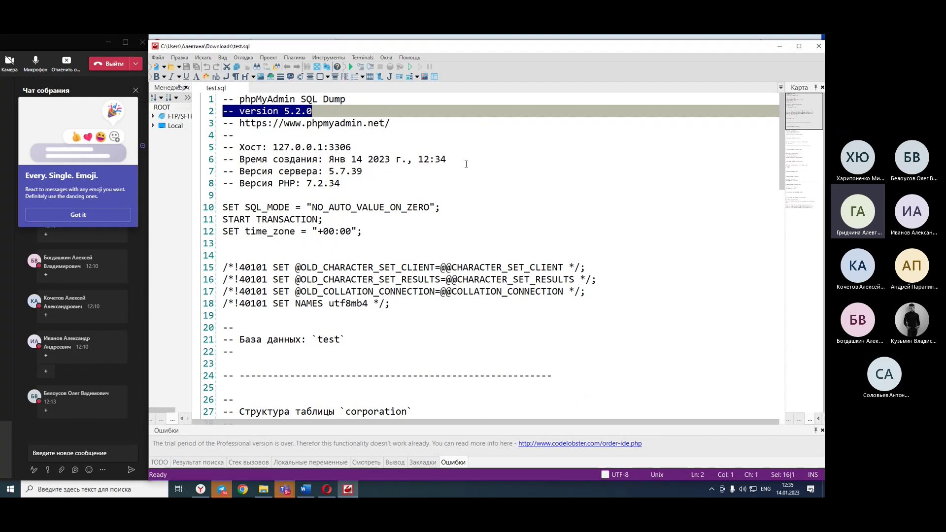
{"action": "left_click_drag", "start_coordinate": [341, 183], "coordinate": [155, 133]}
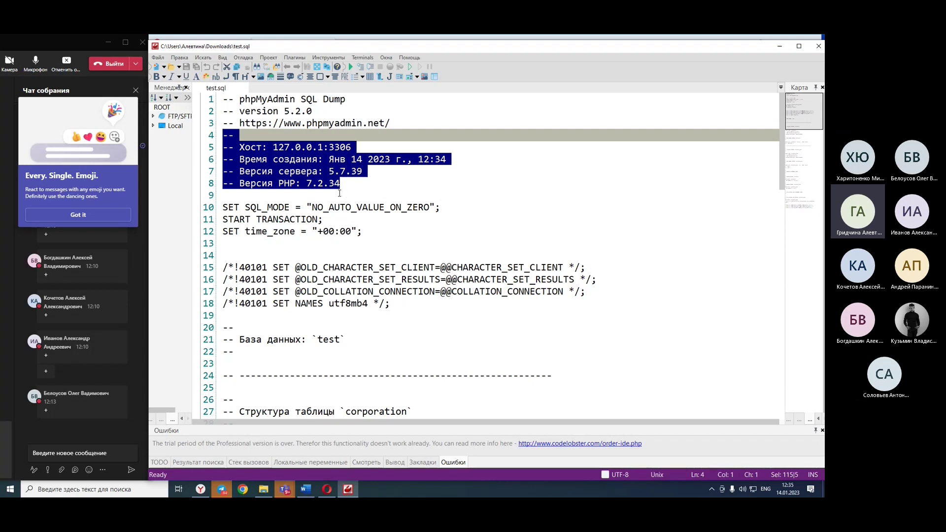
{"action": "left_click", "coordinate": [410, 226]}
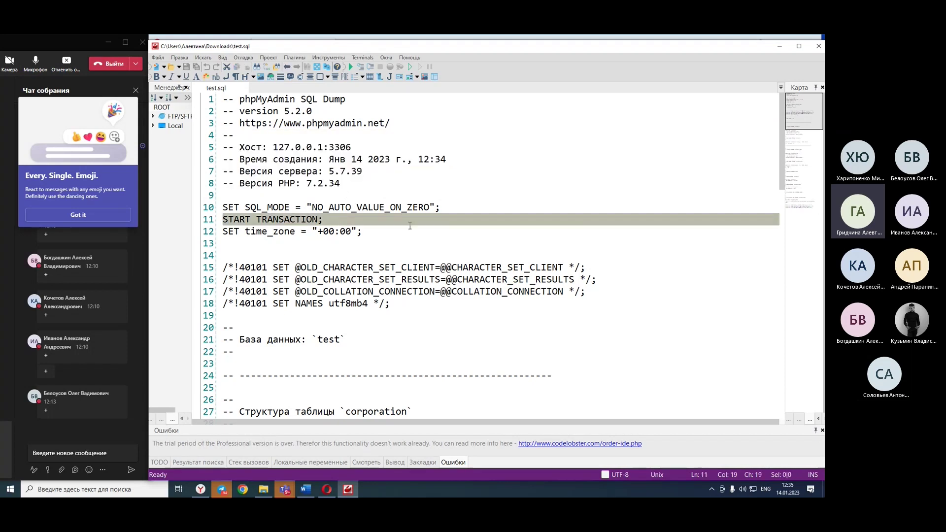
{"action": "left_click_drag", "start_coordinate": [412, 232], "coordinate": [196, 204]}
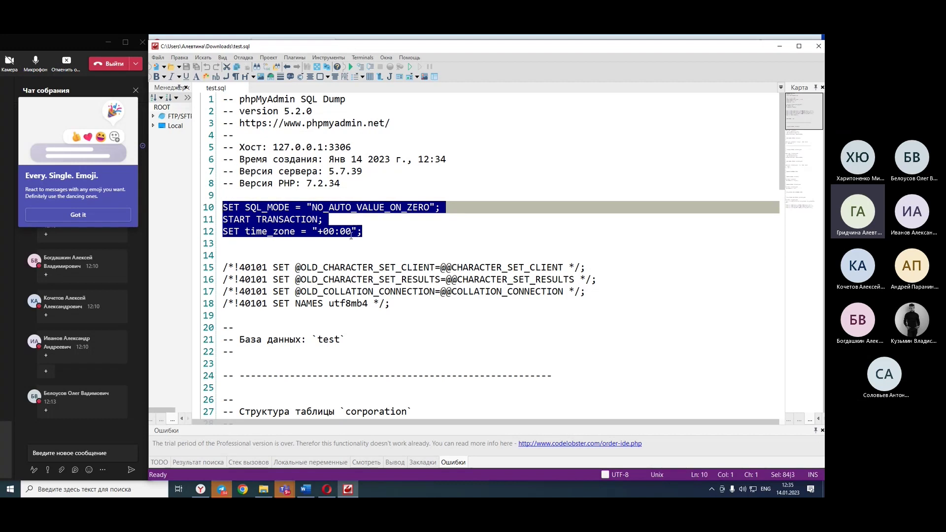
{"action": "scroll", "coordinate": [352, 236], "scroll_direction": "down", "scroll_amount": 1}
{"action": "scroll", "coordinate": [352, 236], "scroll_direction": "down", "scroll_amount": 4}
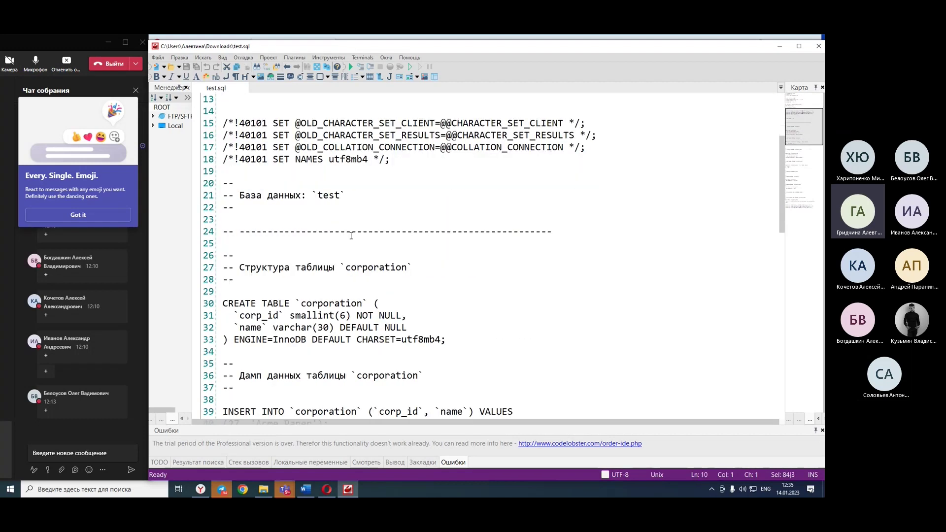
{"action": "left_click_drag", "start_coordinate": [346, 153], "coordinate": [143, 156]}
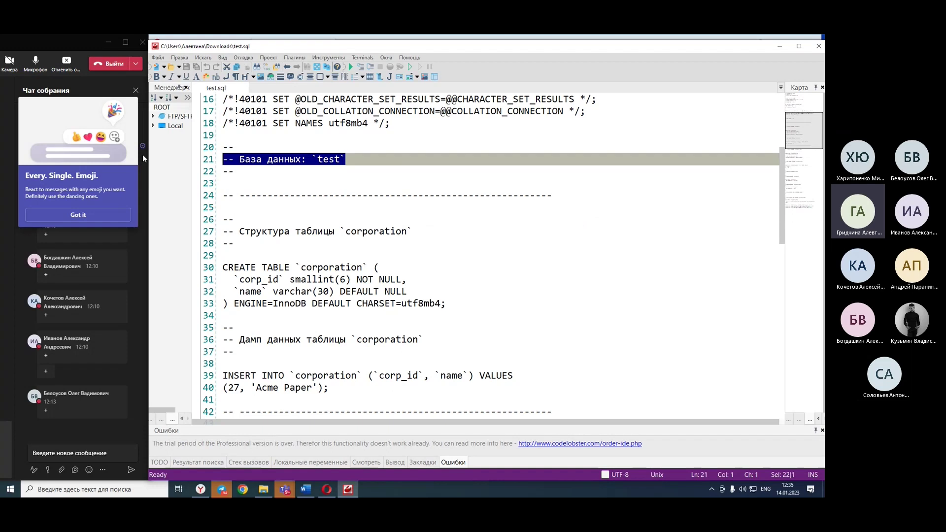
{"action": "left_click", "coordinate": [272, 204]}
{"action": "scroll", "coordinate": [273, 205], "scroll_direction": "down", "scroll_amount": 2}
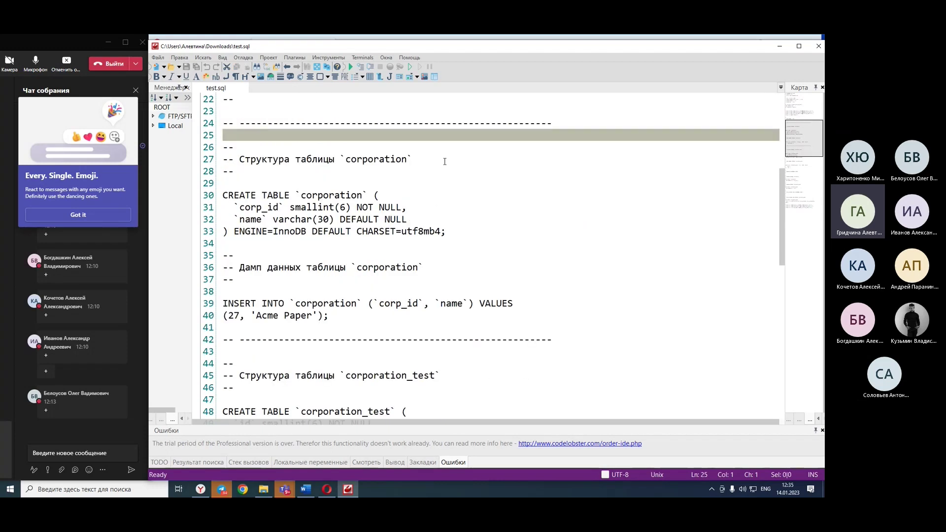
{"action": "key", "text": "Down"}
{"action": "key", "text": "Down"}
{"action": "key", "text": "End"}
{"action": "key", "text": "shift+Up"}
{"action": "left_click", "coordinate": [514, 206]}
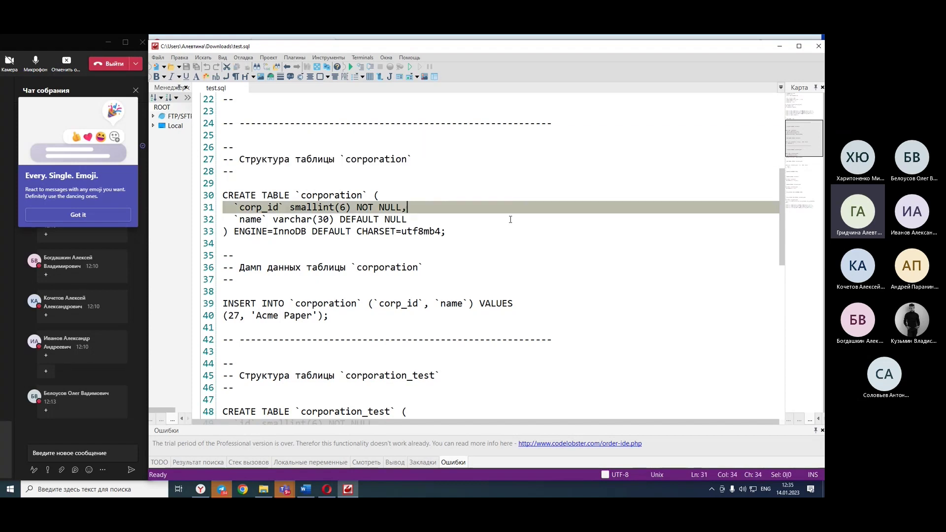
{"action": "left_click_drag", "start_coordinate": [508, 232], "coordinate": [134, 174]}
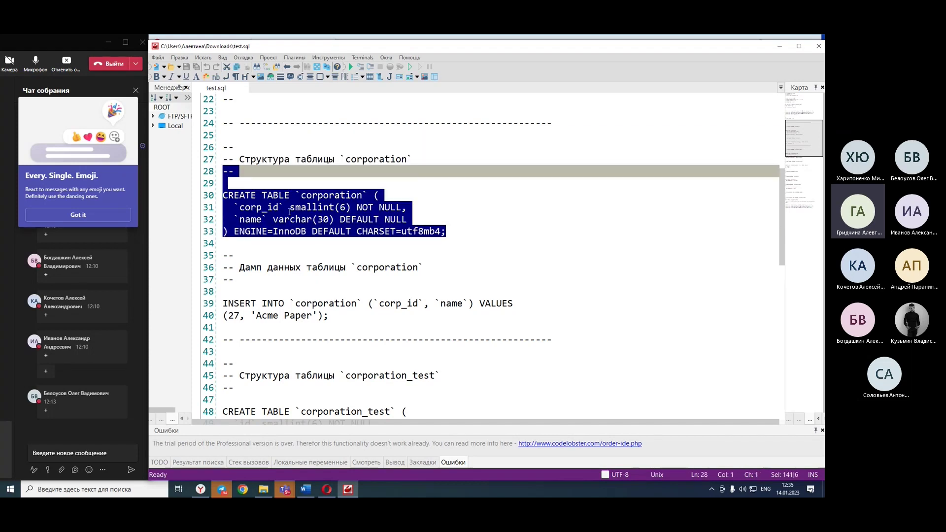
{"action": "left_click", "coordinate": [289, 211]}
{"action": "double_click", "coordinate": [270, 207]}
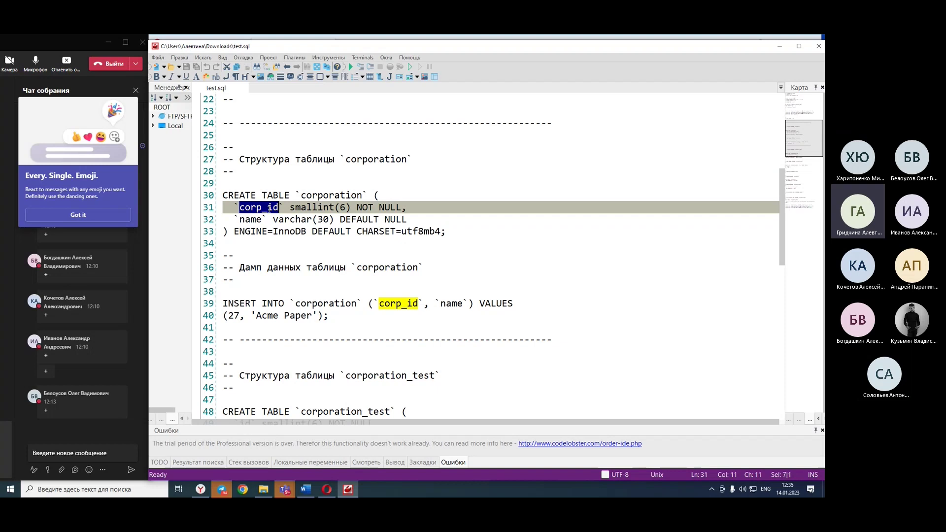
{"action": "double_click", "coordinate": [253, 220]}
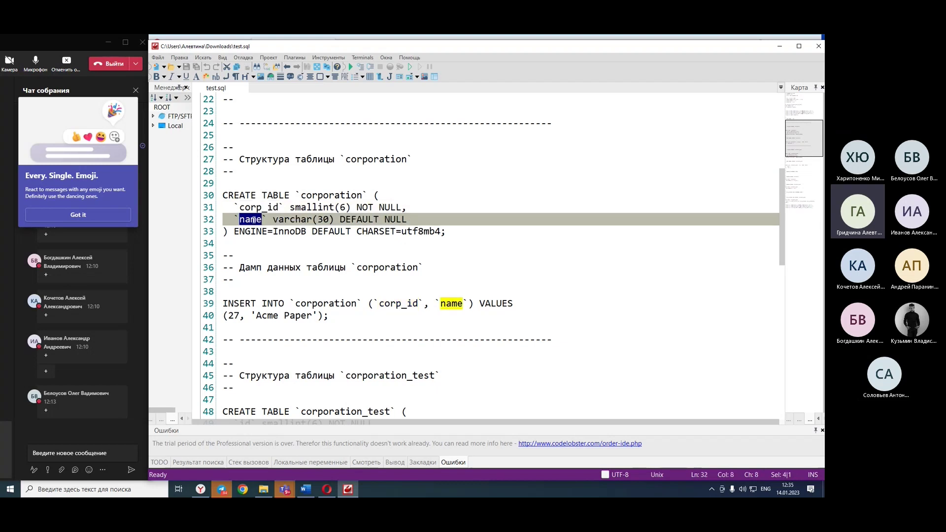
{"action": "left_click", "coordinate": [312, 195]}
{"action": "left_click", "coordinate": [310, 217]}
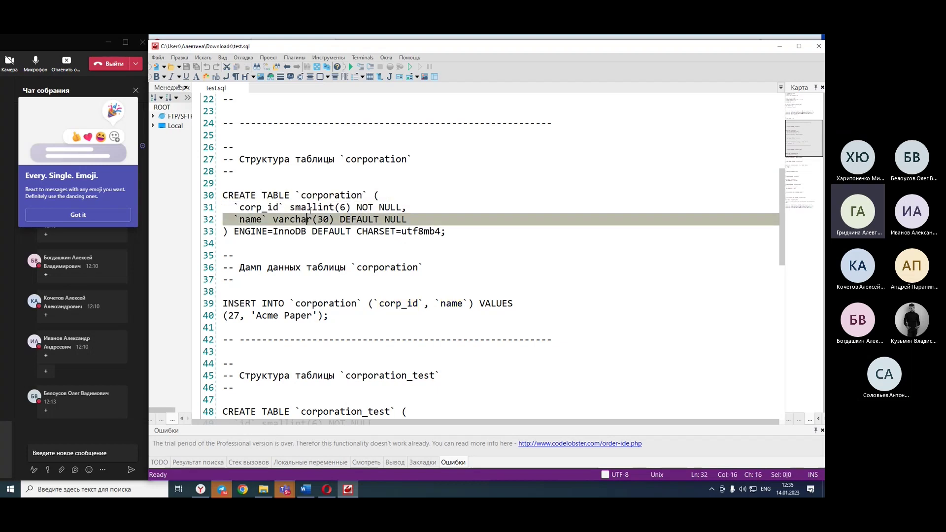
{"action": "left_click_drag", "start_coordinate": [321, 207], "coordinate": [317, 206]}
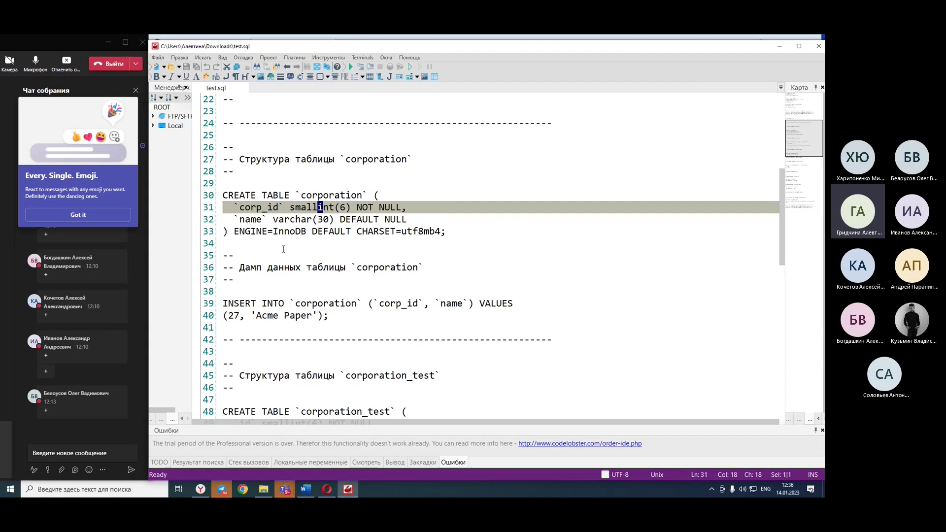
{"action": "left_click_drag", "start_coordinate": [385, 231], "coordinate": [440, 232]}
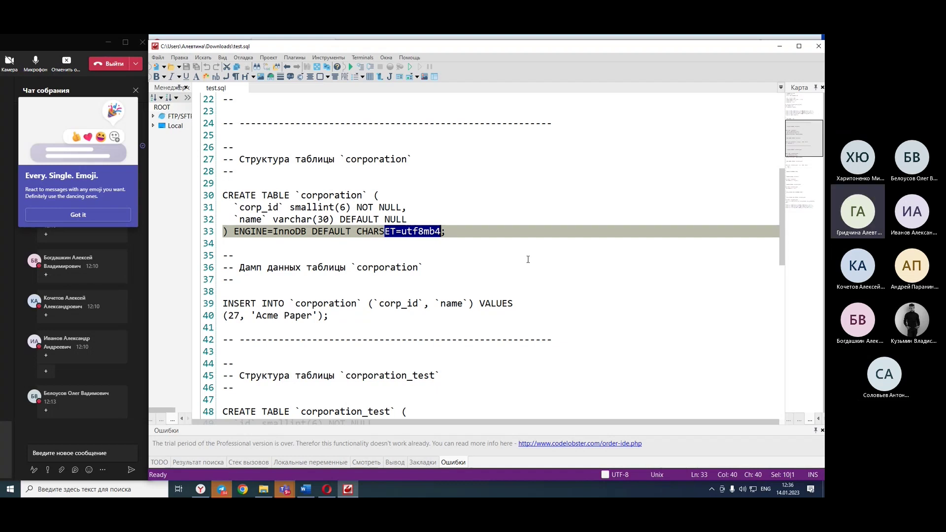
{"action": "scroll", "coordinate": [527, 260], "scroll_direction": "down", "scroll_amount": 4}
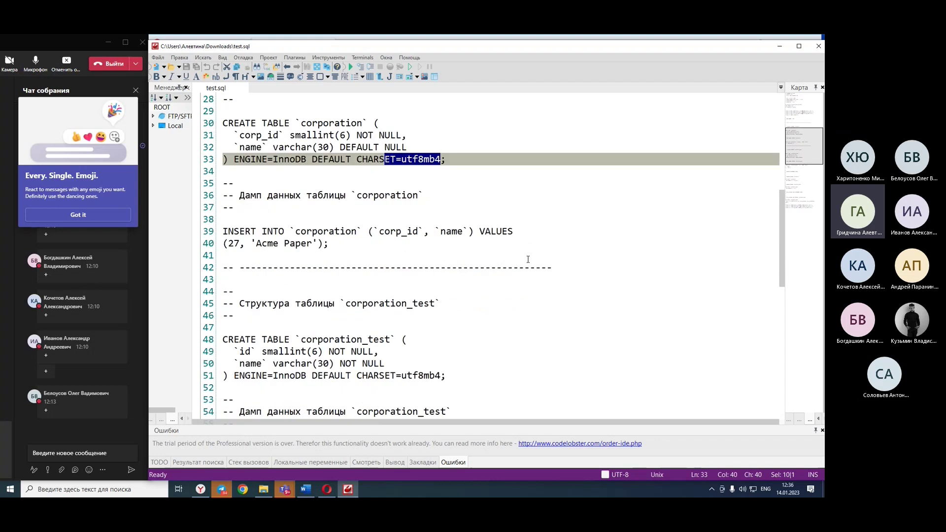
{"action": "scroll", "coordinate": [528, 259], "scroll_direction": "down", "scroll_amount": 3}
{"action": "scroll", "coordinate": [525, 264], "scroll_direction": "up", "scroll_amount": 2}
{"action": "scroll", "coordinate": [286, 176], "scroll_direction": "up", "scroll_amount": 2}
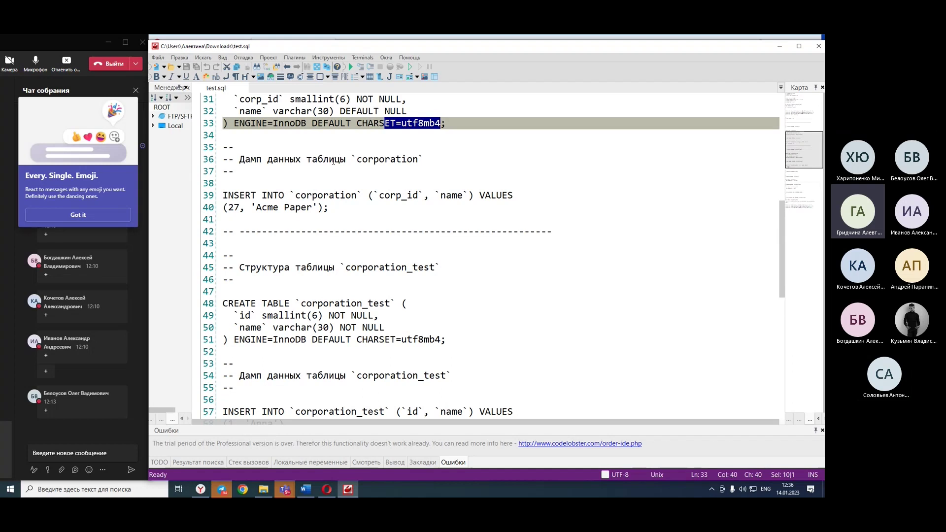
{"action": "left_click_drag", "start_coordinate": [223, 219], "coordinate": [223, 171]}
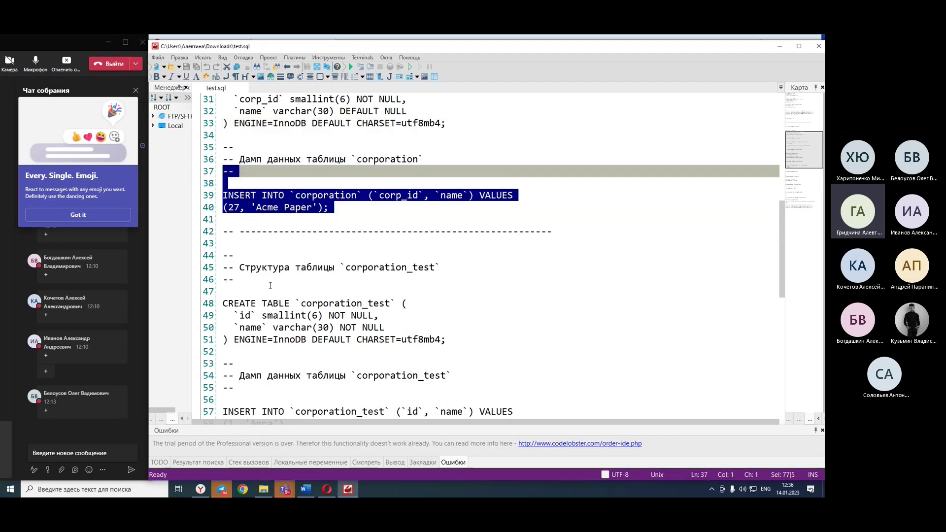
{"action": "left_click_drag", "start_coordinate": [330, 207], "coordinate": [391, 433]}
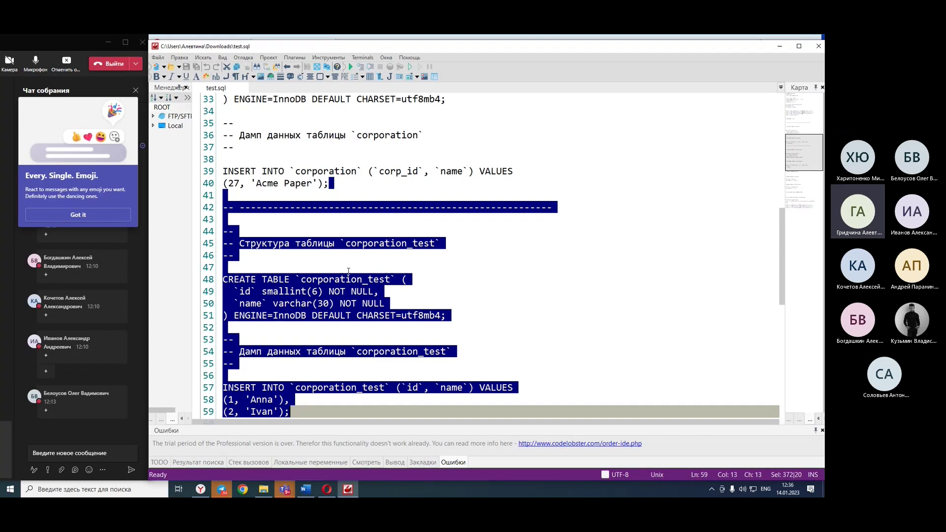
Scroll through the rest of test.sql, select the line naming database test, and close CodeLobster.
{"action": "left_click", "coordinate": [260, 199]}
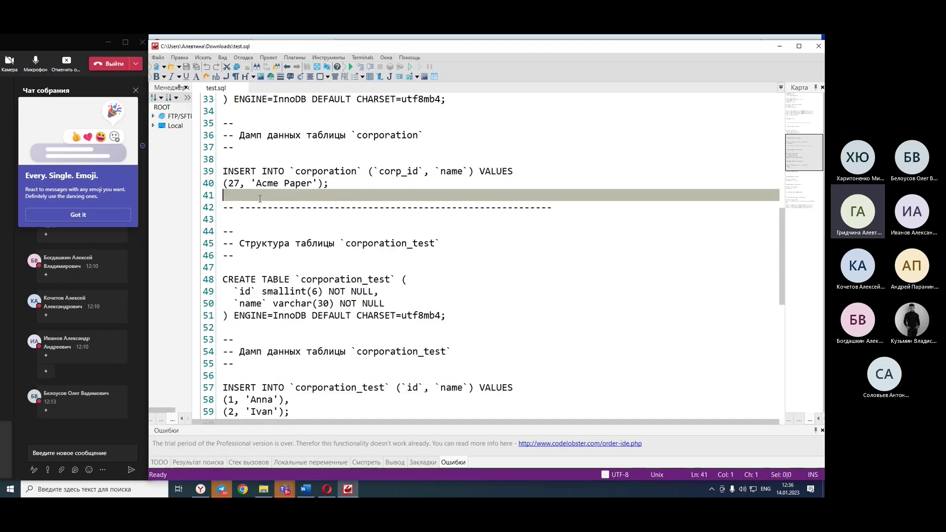
{"action": "scroll", "coordinate": [315, 227], "scroll_direction": "down", "scroll_amount": 6}
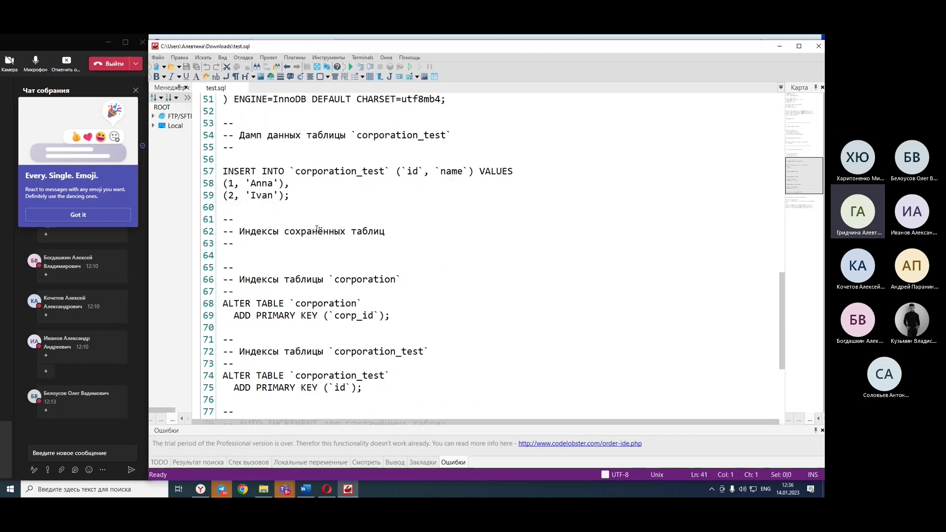
{"action": "scroll", "coordinate": [317, 229], "scroll_direction": "down", "scroll_amount": 5}
{"action": "scroll", "coordinate": [317, 229], "scroll_direction": "up", "scroll_amount": 12}
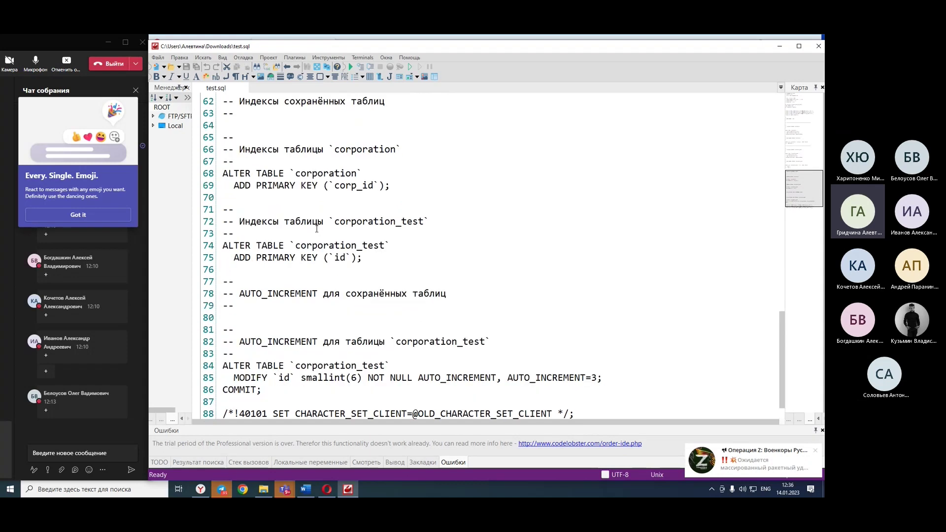
{"action": "scroll", "coordinate": [316, 229], "scroll_direction": "up", "scroll_amount": 9}
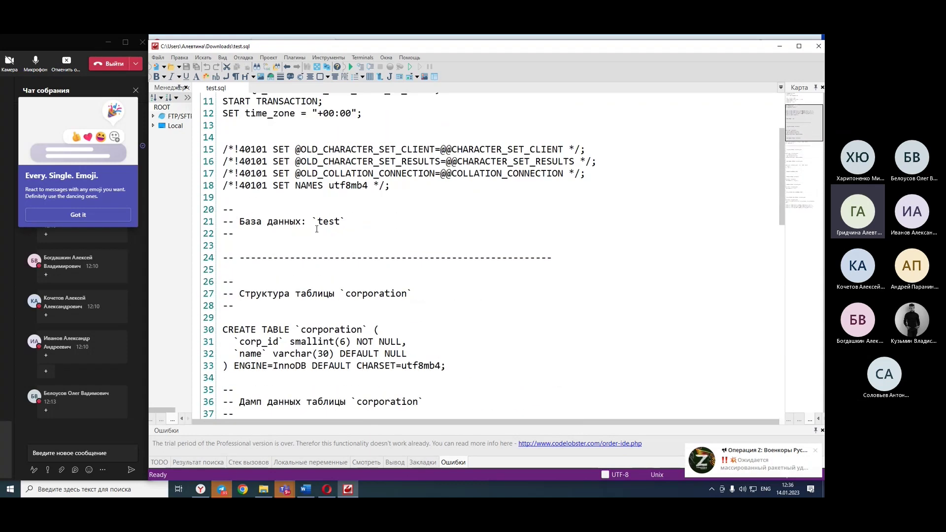
{"action": "scroll", "coordinate": [316, 229], "scroll_direction": "down", "scroll_amount": 17}
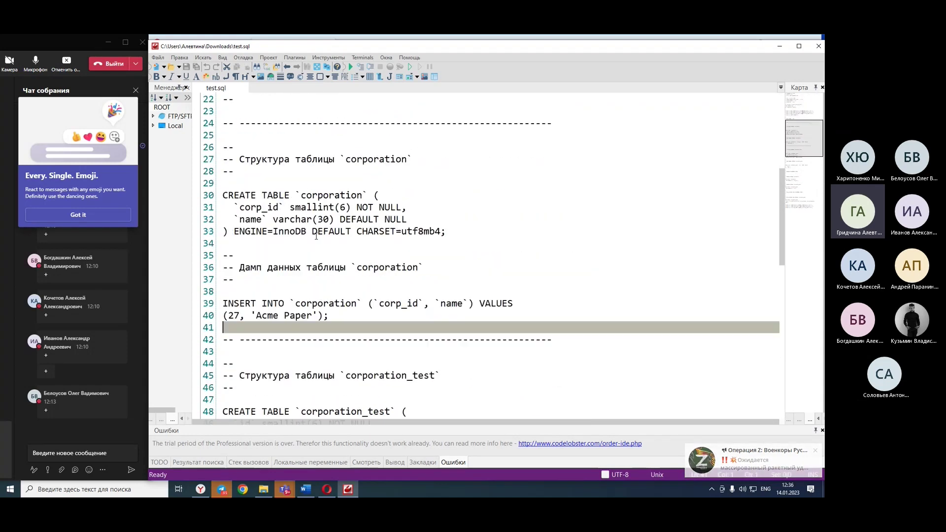
{"action": "scroll", "coordinate": [317, 236], "scroll_direction": "down", "scroll_amount": 4}
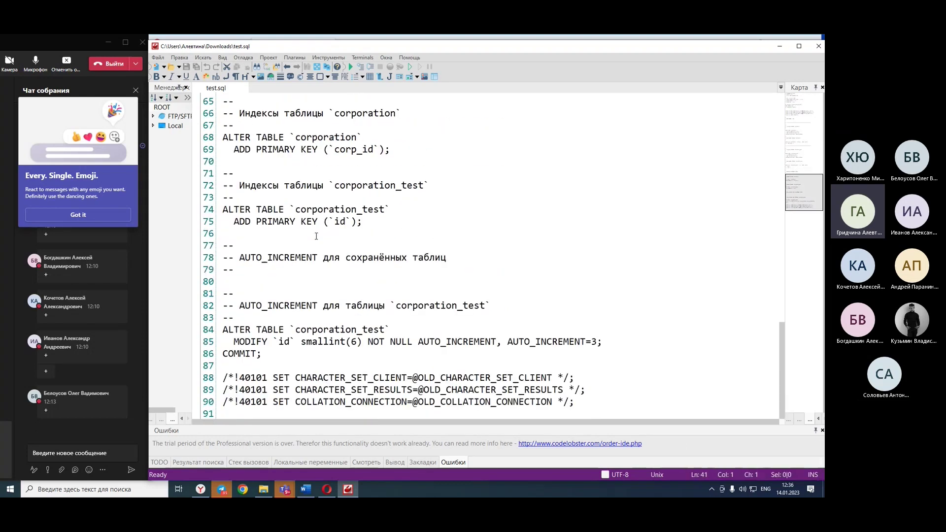
{"action": "scroll", "coordinate": [316, 236], "scroll_direction": "up", "scroll_amount": 17}
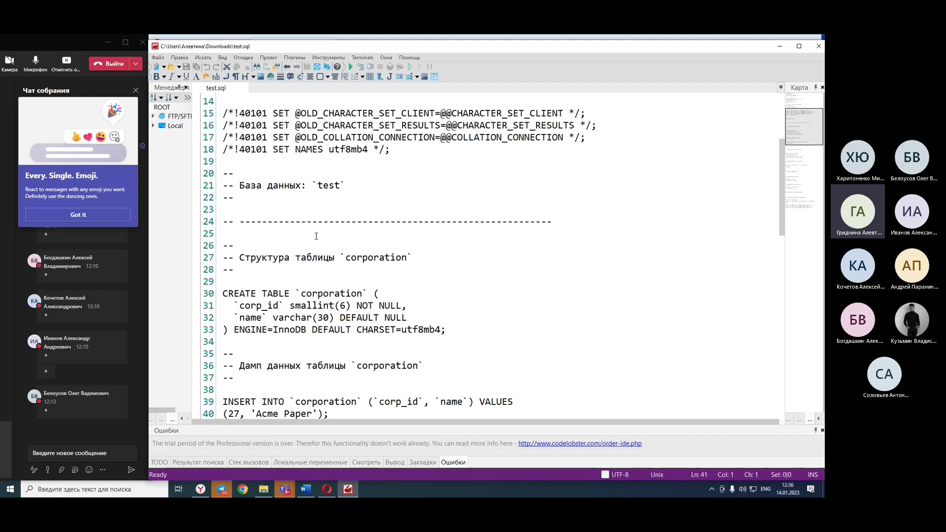
{"action": "left_click_drag", "start_coordinate": [473, 187], "coordinate": [223, 186]}
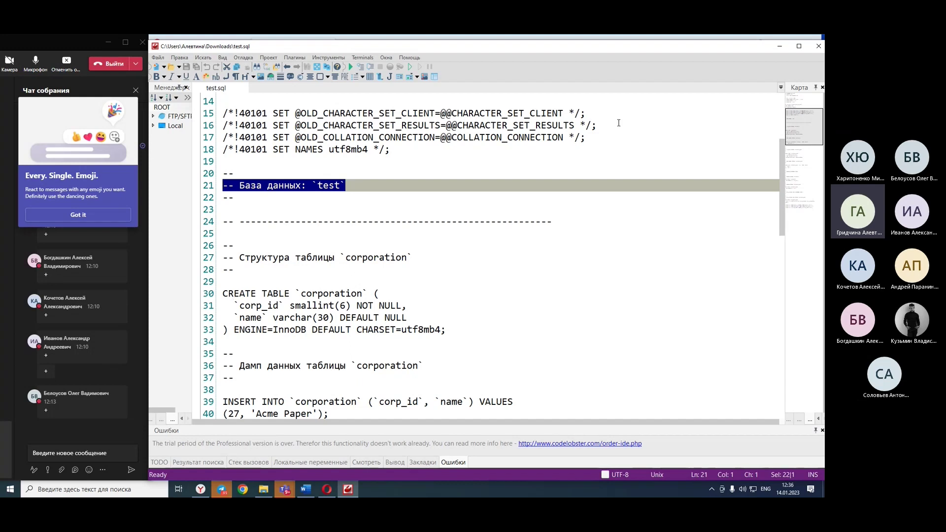
{"action": "scroll", "coordinate": [761, 106], "scroll_direction": "down", "scroll_amount": 3}
{"action": "scroll", "coordinate": [548, 234], "scroll_direction": "down", "scroll_amount": 14}
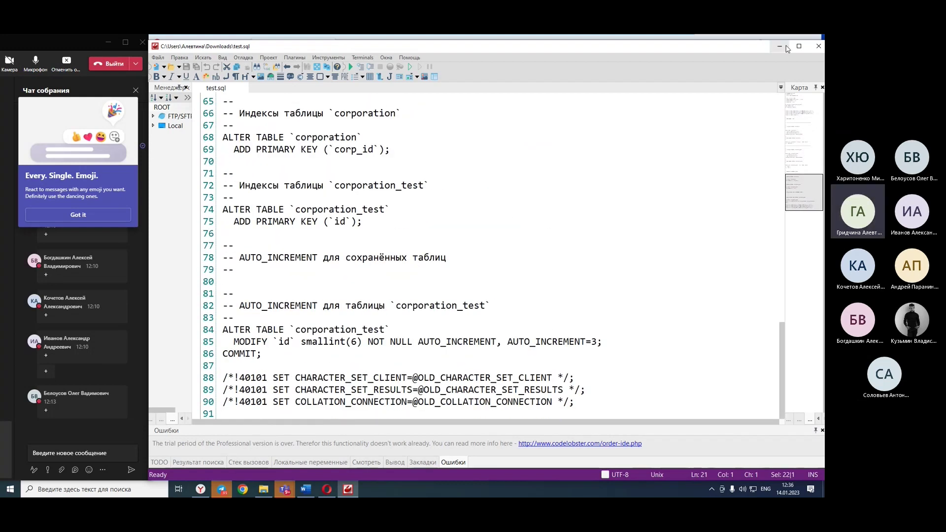
{"action": "left_click", "coordinate": [818, 48]}
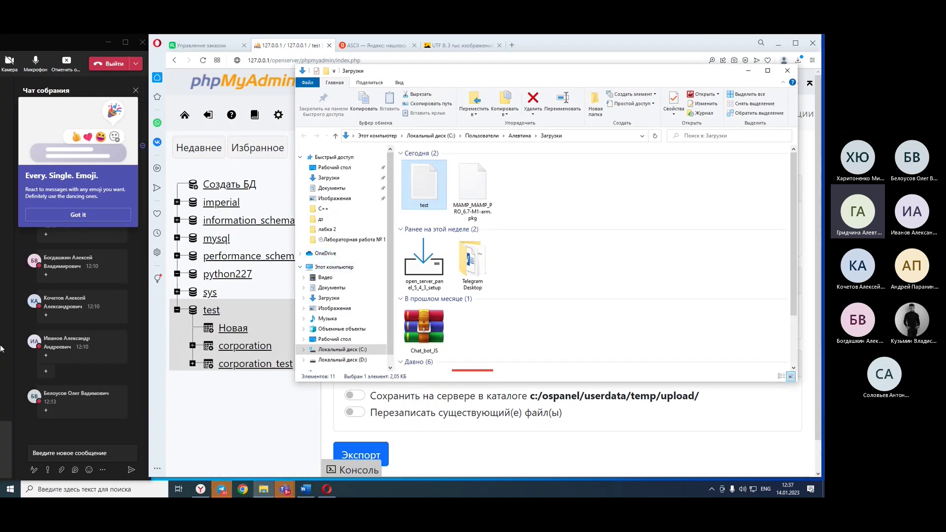
Bring the Opera window with phpMyAdmin's export page in front of Explorer.
{"action": "left_click", "coordinate": [285, 433]}
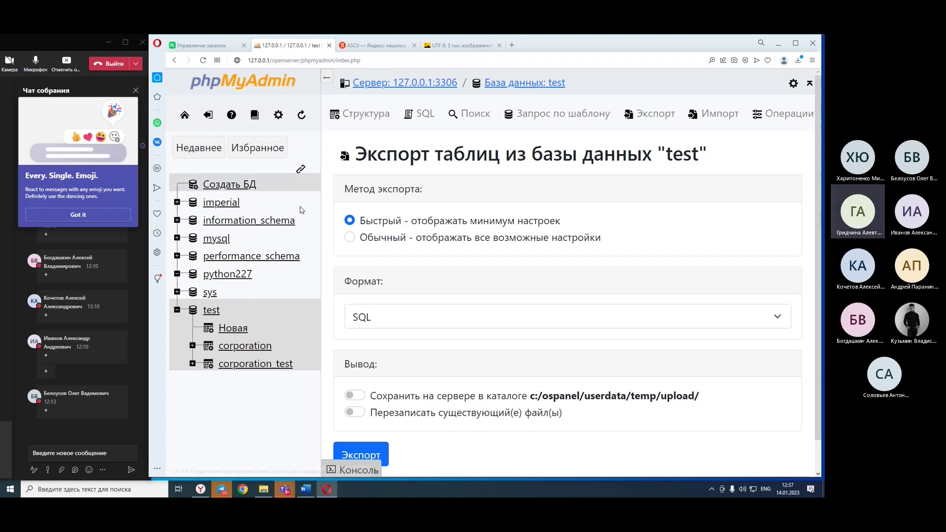
In python227, create a new table named test with 4 columns.
{"action": "left_click", "coordinate": [220, 275]}
{"action": "left_click", "coordinate": [440, 248]}
{"action": "type", "text": "TEST"}
{"action": "key", "text": "BackSpace"}
{"action": "key", "text": "BackSpace"}
{"action": "key", "text": "BackSpace"}
{"action": "key", "text": "BackSpace"}
{"action": "type", "text": "t"}
{"action": "key", "text": "BackSpace"}
{"action": "type", "text": "test"}
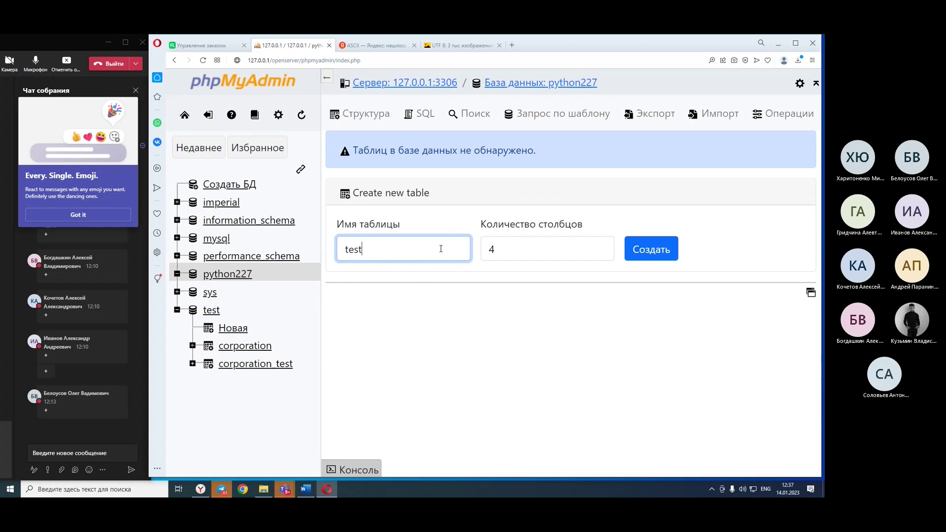
{"action": "left_click", "coordinate": [656, 248]}
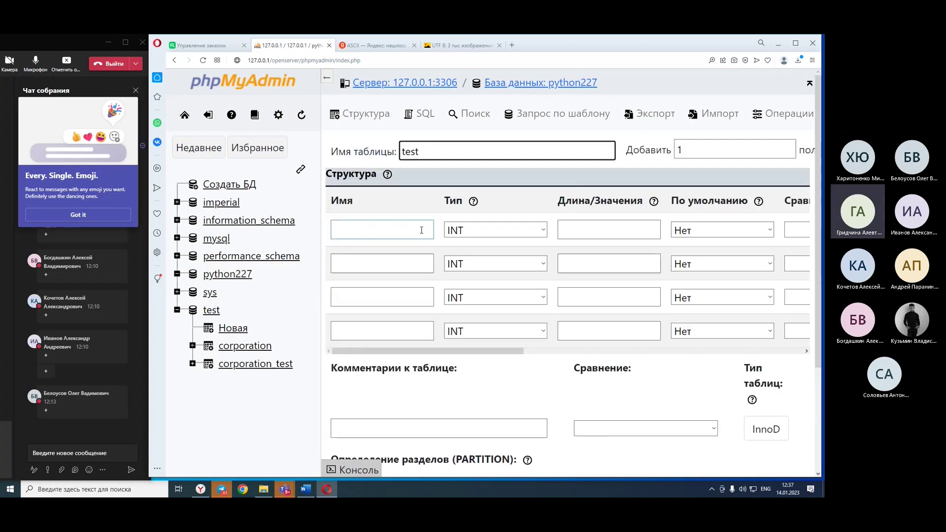
Name the first two columns id and title, with the browser maximised and navigation hidden.
{"action": "left_click", "coordinate": [417, 231]}
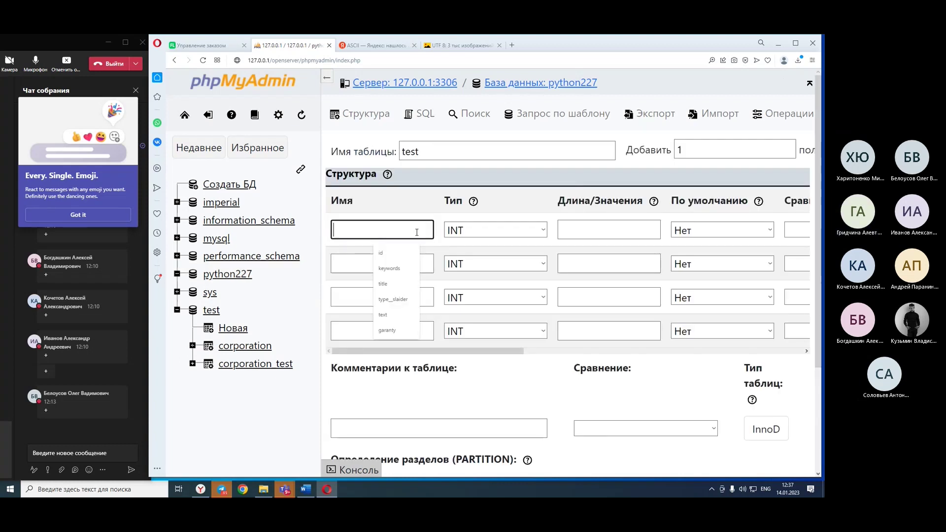
{"action": "left_click", "coordinate": [398, 253]}
{"action": "left_click", "coordinate": [347, 260]}
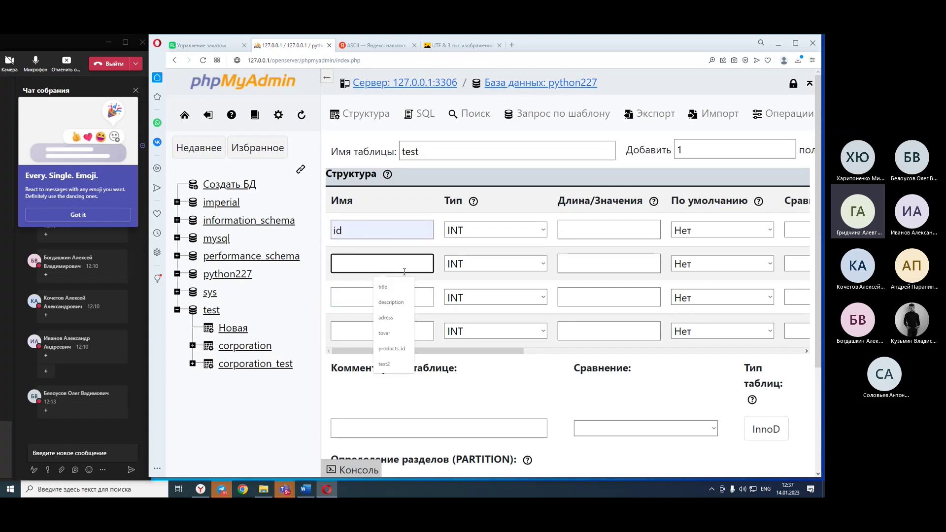
{"action": "left_click", "coordinate": [383, 286]}
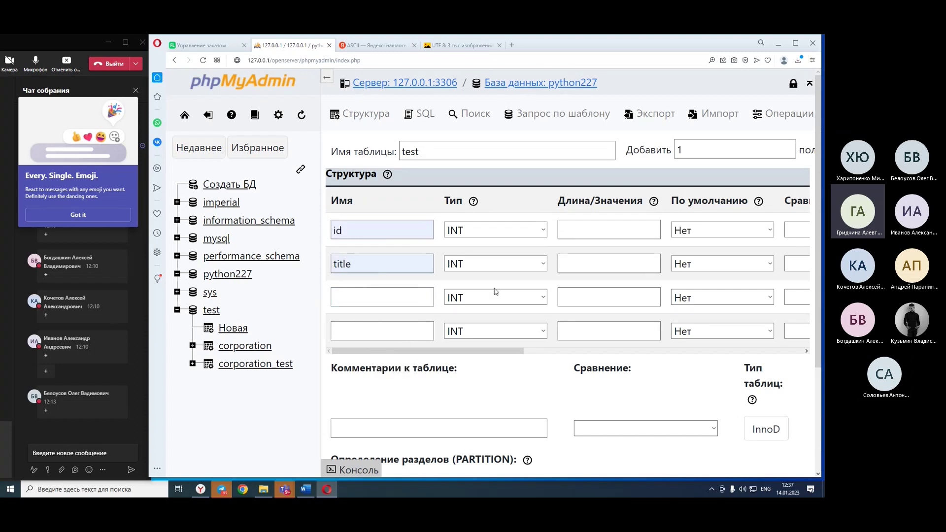
{"action": "left_click", "coordinate": [795, 43]}
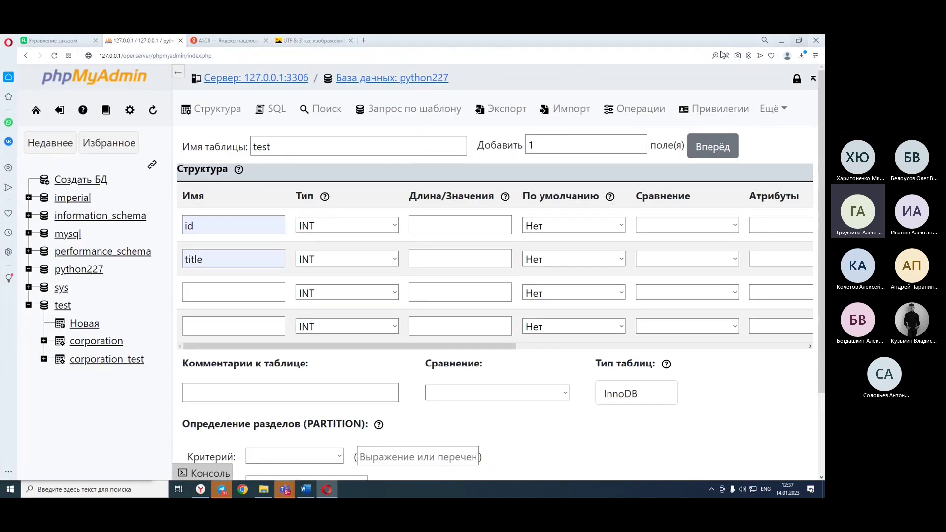
{"action": "left_click_drag", "start_coordinate": [28, 338], "coordinate": [22, 338]}
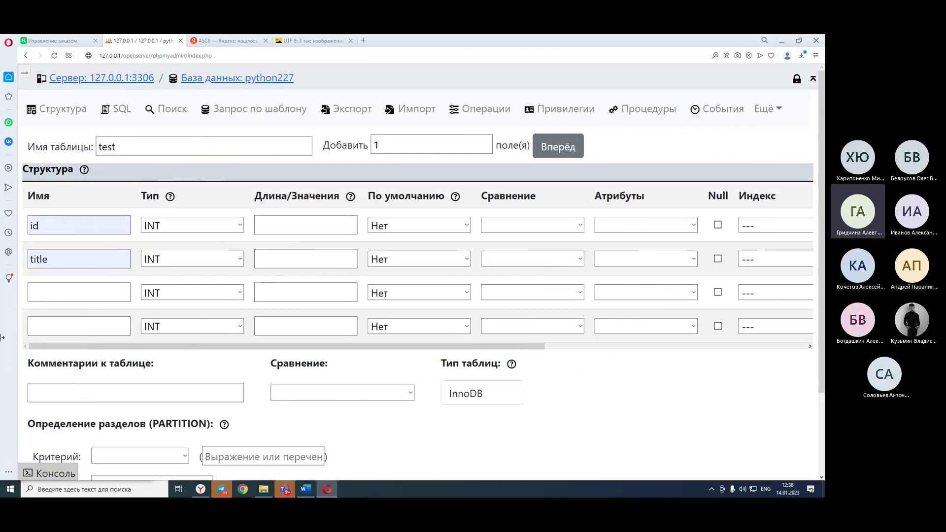
Keep INT as the id column's type and check its length and default value fields.
{"action": "left_click", "coordinate": [219, 221]}
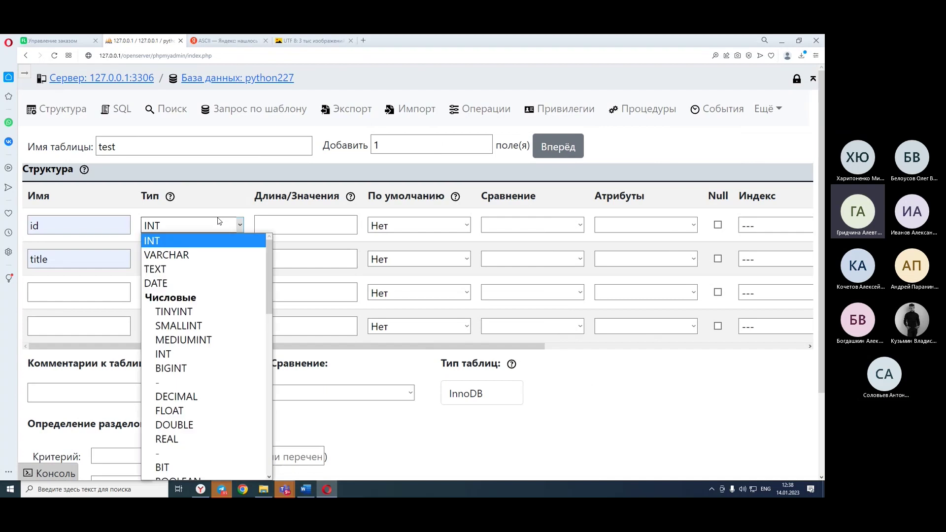
{"action": "scroll", "coordinate": [197, 273], "scroll_direction": "down", "scroll_amount": 10}
{"action": "scroll", "coordinate": [196, 275], "scroll_direction": "up", "scroll_amount": 12}
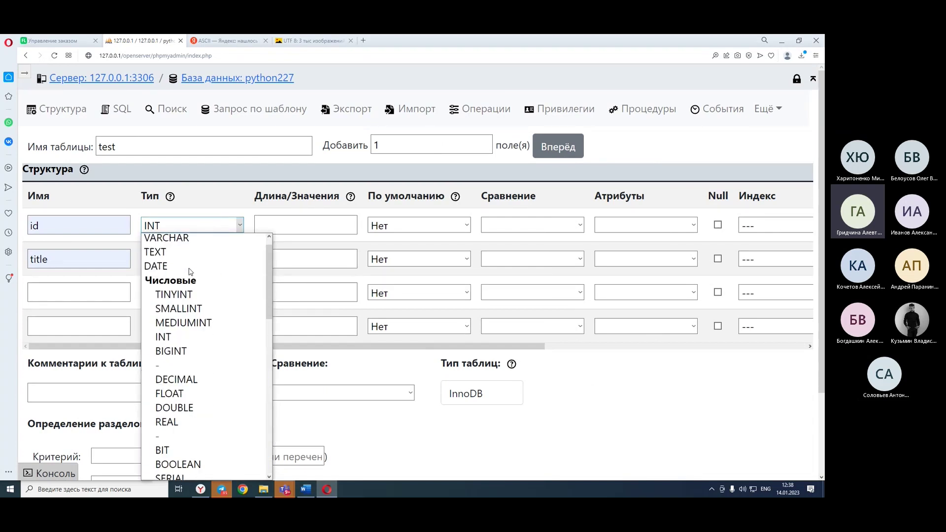
{"action": "scroll", "coordinate": [190, 272], "scroll_direction": "up", "scroll_amount": 1}
{"action": "scroll", "coordinate": [190, 272], "scroll_direction": "down", "scroll_amount": 10}
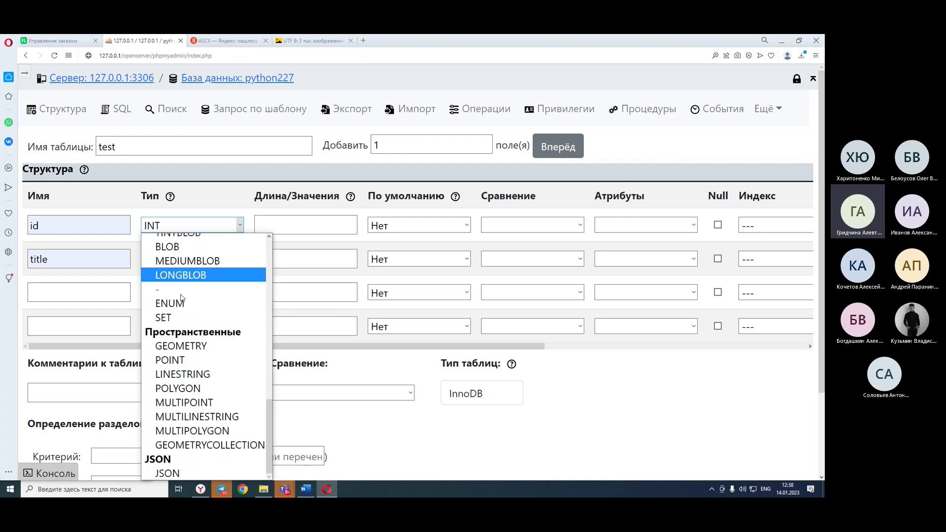
{"action": "scroll", "coordinate": [191, 271], "scroll_direction": "up", "scroll_amount": 10}
{"action": "left_click", "coordinate": [157, 239]}
{"action": "left_click", "coordinate": [304, 226]}
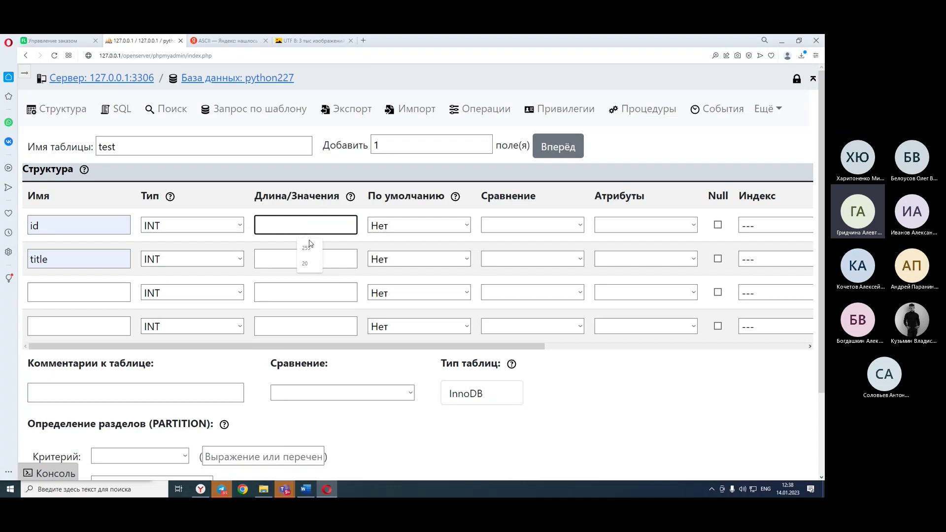
{"action": "left_click", "coordinate": [452, 227]}
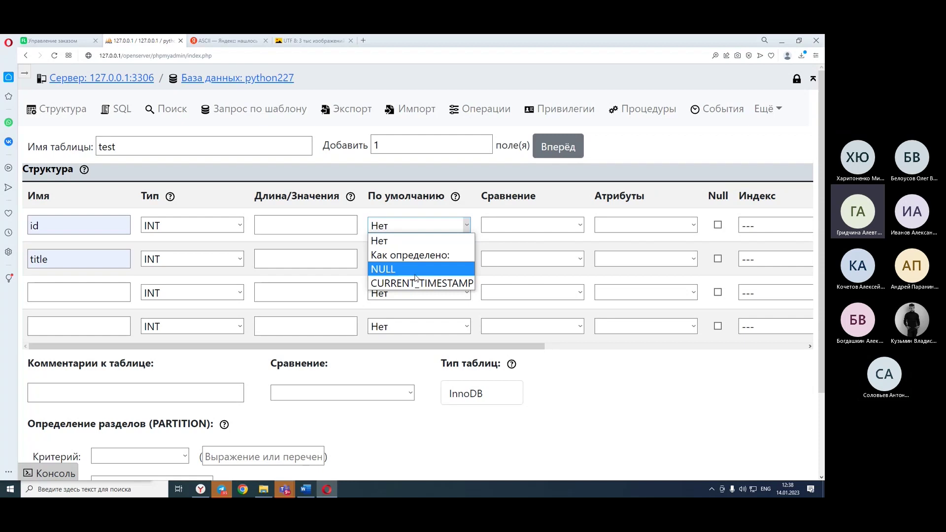
{"action": "left_click", "coordinate": [433, 205]}
{"action": "left_click", "coordinate": [422, 230]}
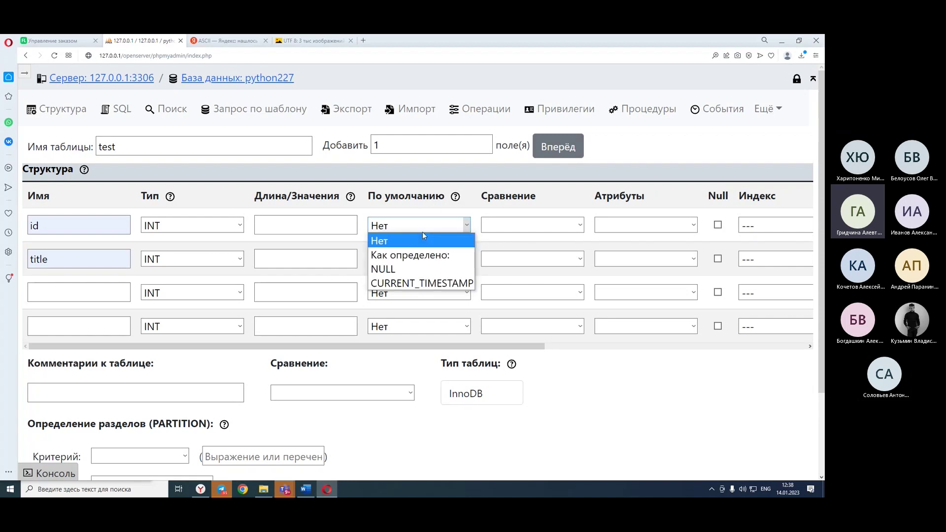
{"action": "left_click", "coordinate": [424, 254]}
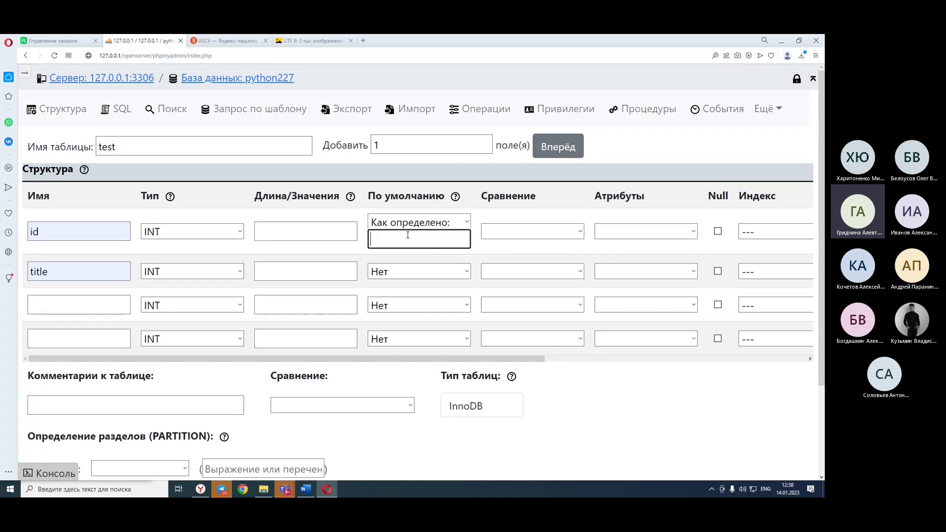
{"action": "type", "text": "1"}
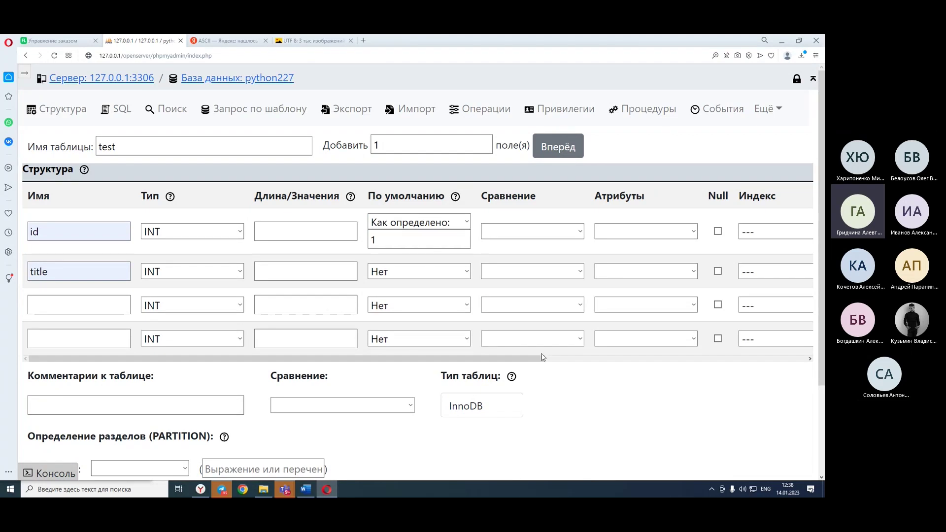
{"action": "left_click", "coordinate": [466, 222]}
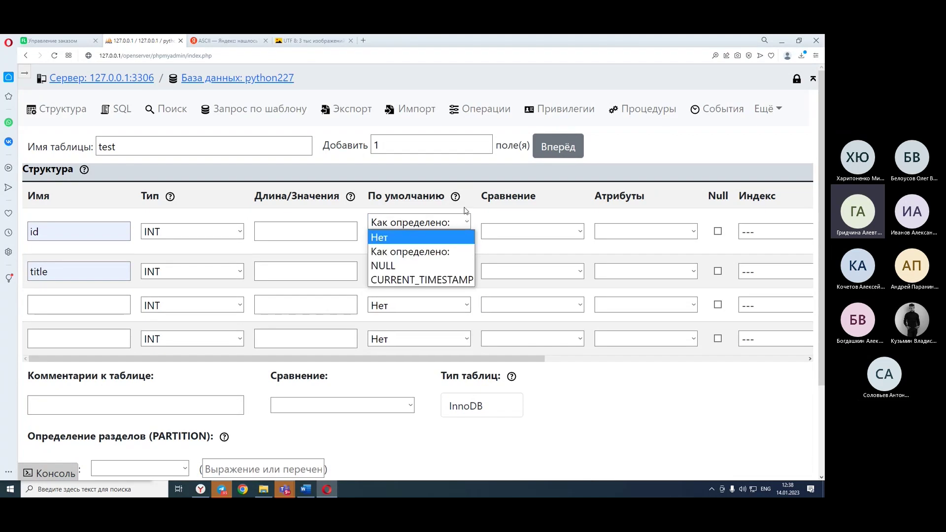
{"action": "left_click", "coordinate": [469, 204]}
{"action": "left_click", "coordinate": [382, 242]}
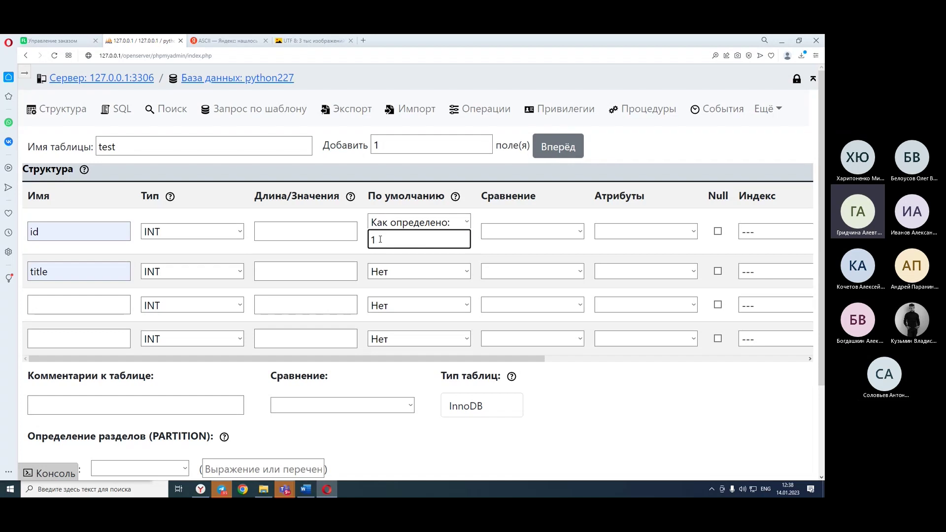
{"action": "left_click", "coordinate": [398, 224]}
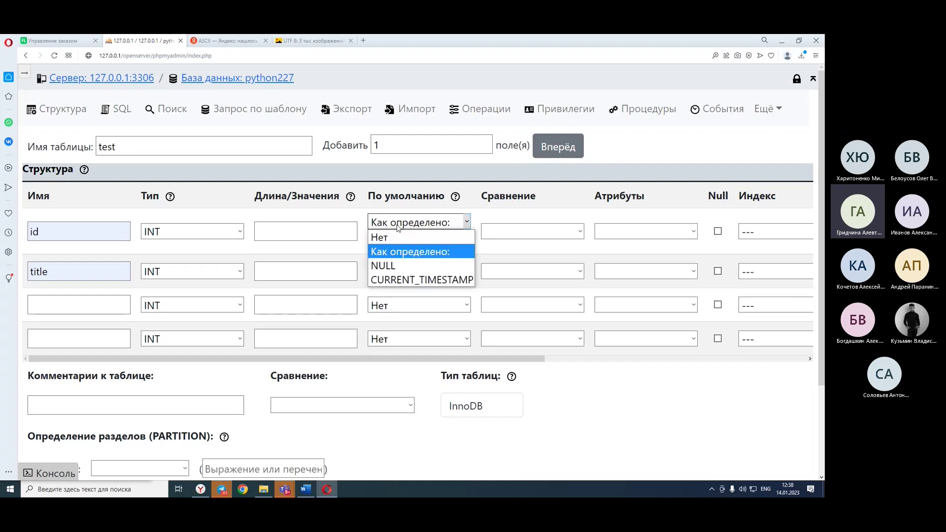
{"action": "left_click", "coordinate": [393, 238]}
{"action": "left_click", "coordinate": [512, 227]}
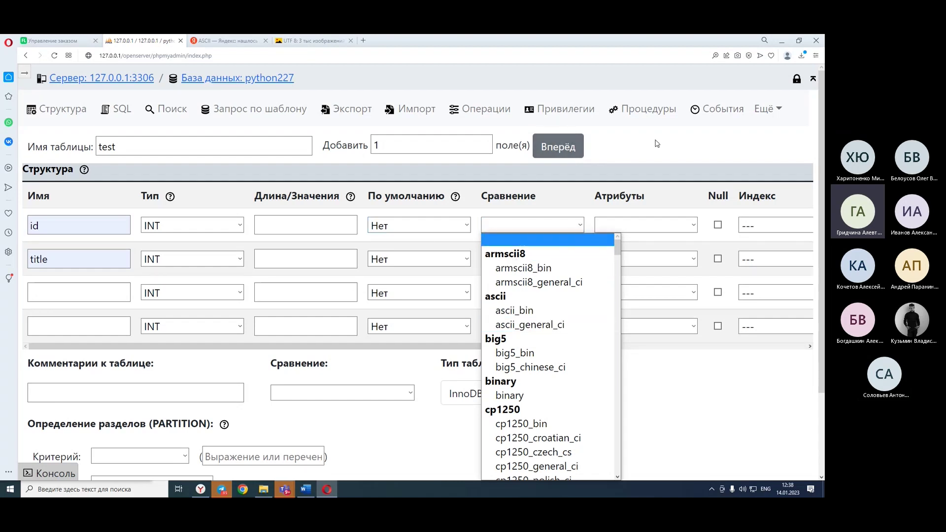
{"action": "left_click", "coordinate": [679, 143]}
{"action": "left_click", "coordinate": [654, 228]}
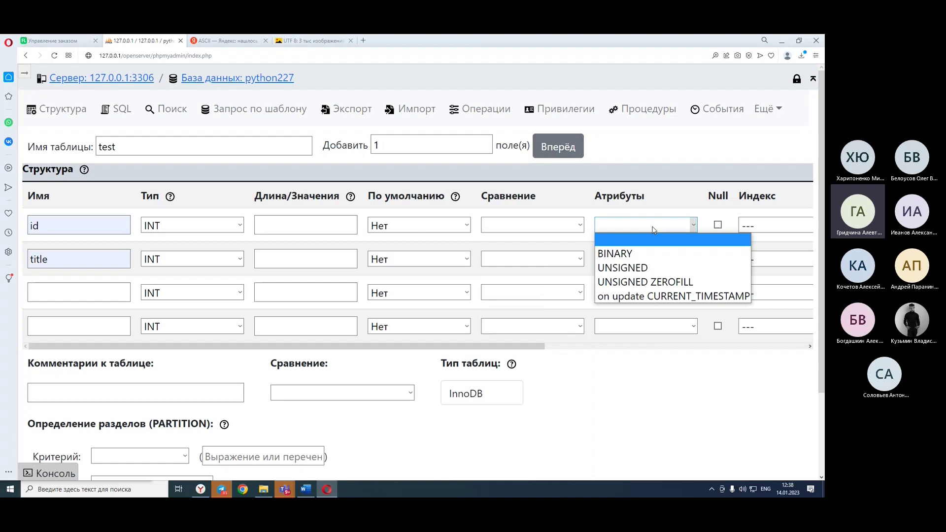
{"action": "left_click", "coordinate": [660, 186]}
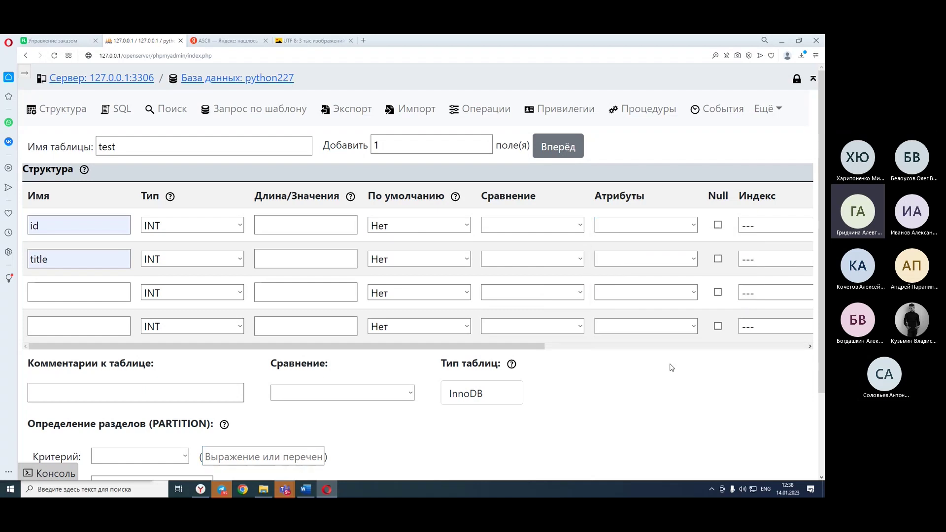
{"action": "left_click", "coordinate": [718, 226]}
{"action": "left_click", "coordinate": [718, 226]}
{"action": "left_click_drag", "start_coordinate": [315, 346], "coordinate": [623, 351]}
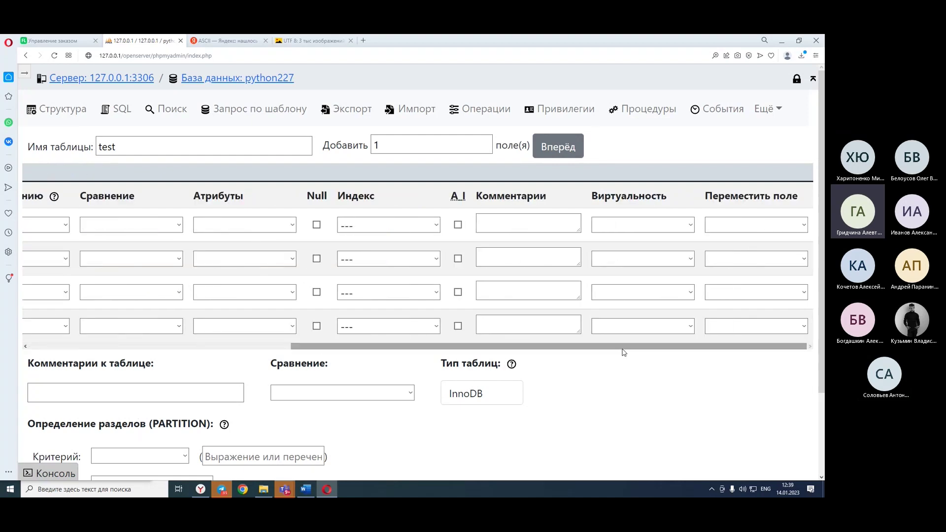
Give id a PRIMARY index with A_I auto-increment, then bring up the Word sample-tables document.
{"action": "left_click", "coordinate": [408, 228]}
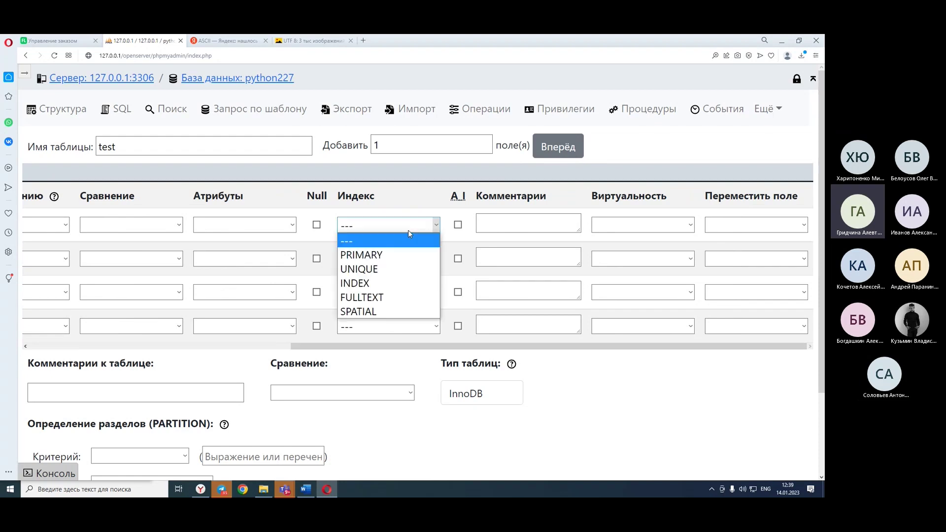
{"action": "left_click", "coordinate": [408, 229]}
{"action": "left_click", "coordinate": [408, 230]}
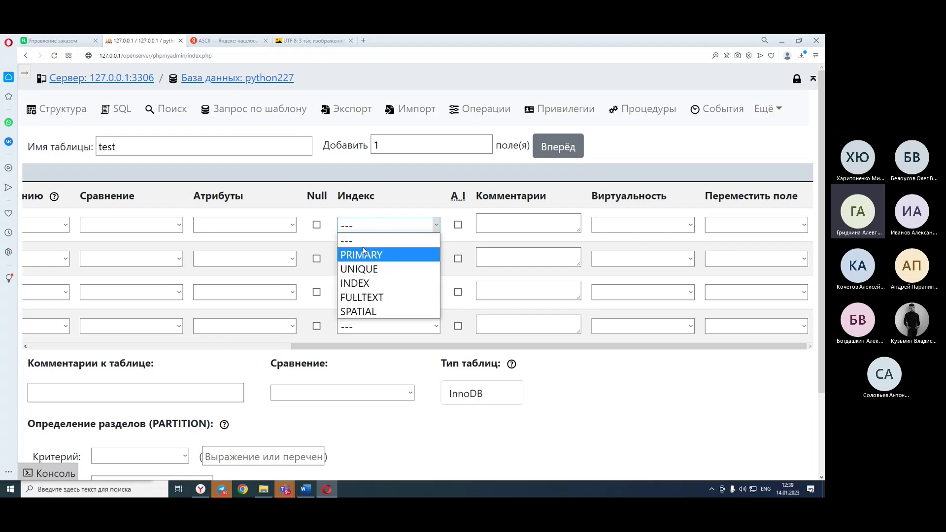
{"action": "left_click", "coordinate": [406, 193]}
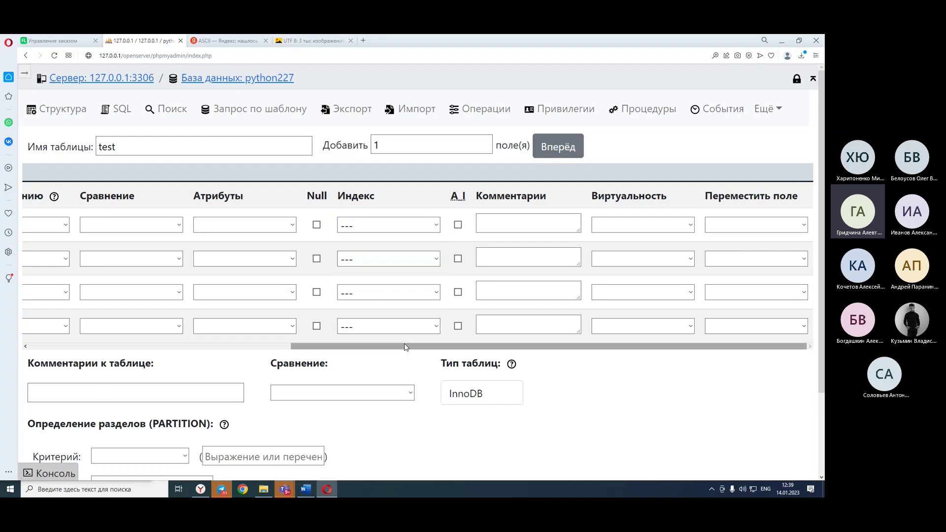
{"action": "left_click_drag", "start_coordinate": [414, 346], "coordinate": [39, 331]}
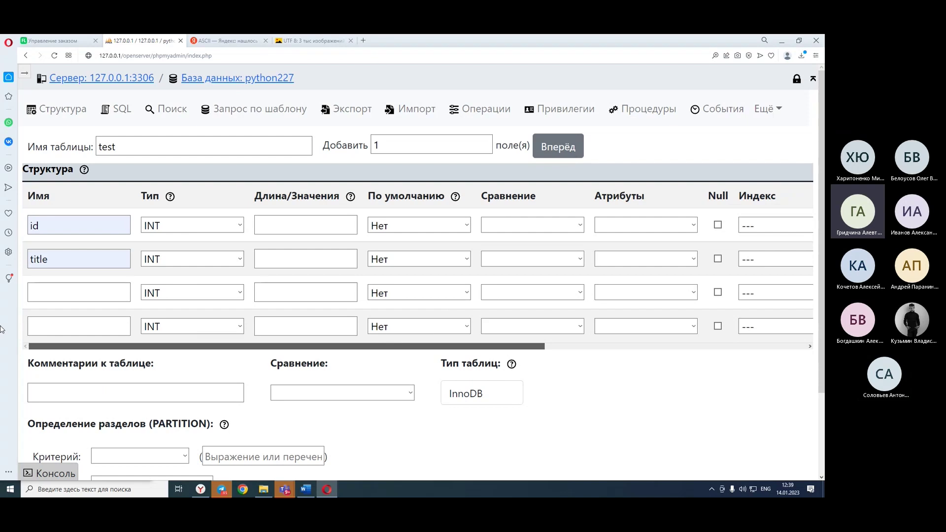
{"action": "left_click", "coordinate": [88, 228]}
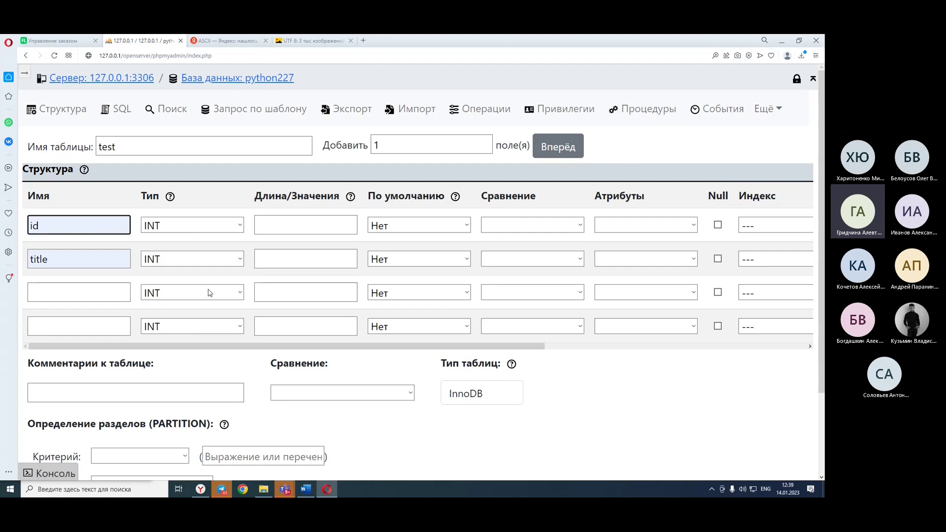
{"action": "left_click_drag", "start_coordinate": [316, 348], "coordinate": [584, 335]}
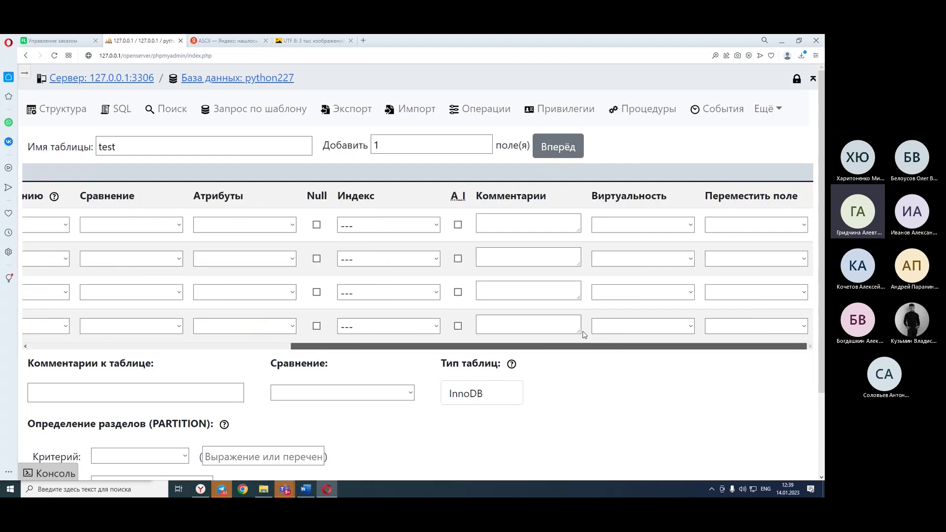
{"action": "left_click", "coordinate": [458, 225]}
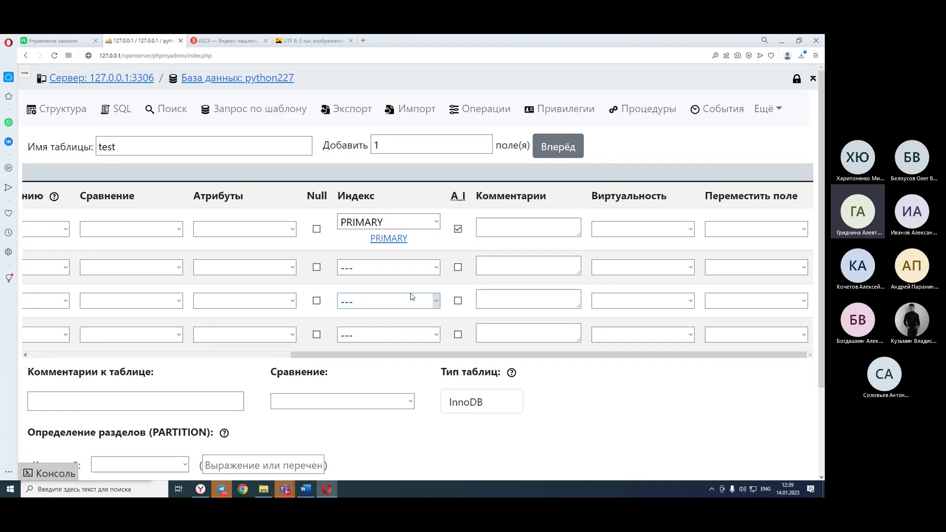
{"action": "left_click", "coordinate": [306, 490]}
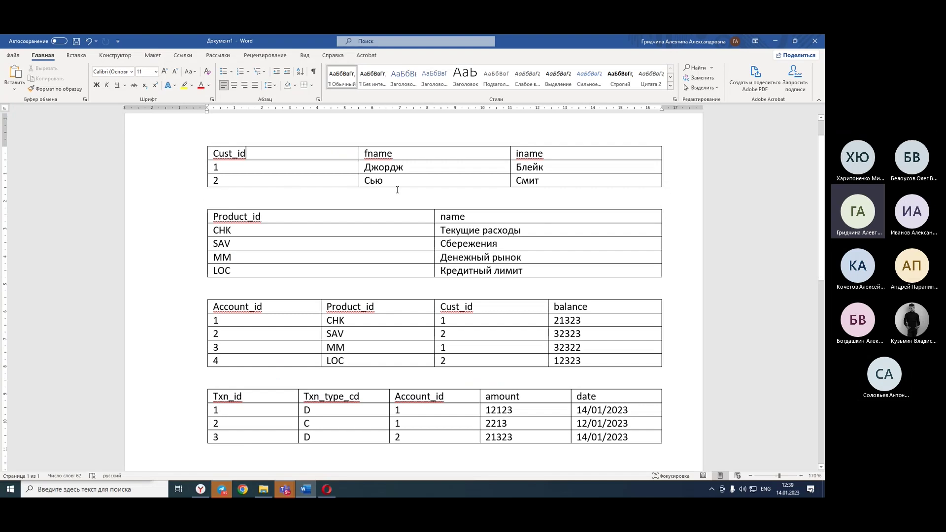
Look over the customers, accounts and transactions tables in Word, then minimise it.
{"action": "left_click_drag", "start_coordinate": [397, 190], "coordinate": [374, 157]}
{"action": "left_click_drag", "start_coordinate": [295, 377], "coordinate": [296, 347]}
{"action": "left_click_drag", "start_coordinate": [217, 424], "coordinate": [371, 440]}
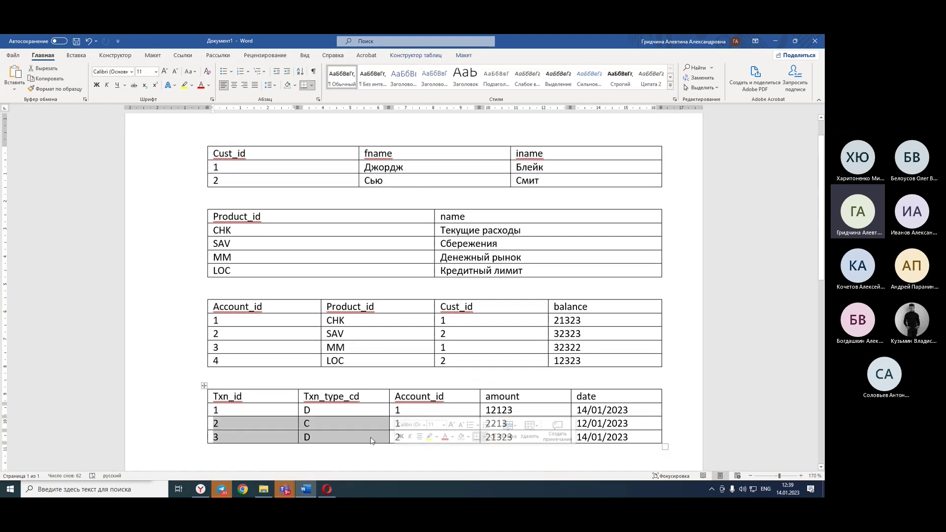
{"action": "left_click", "coordinate": [685, 290]}
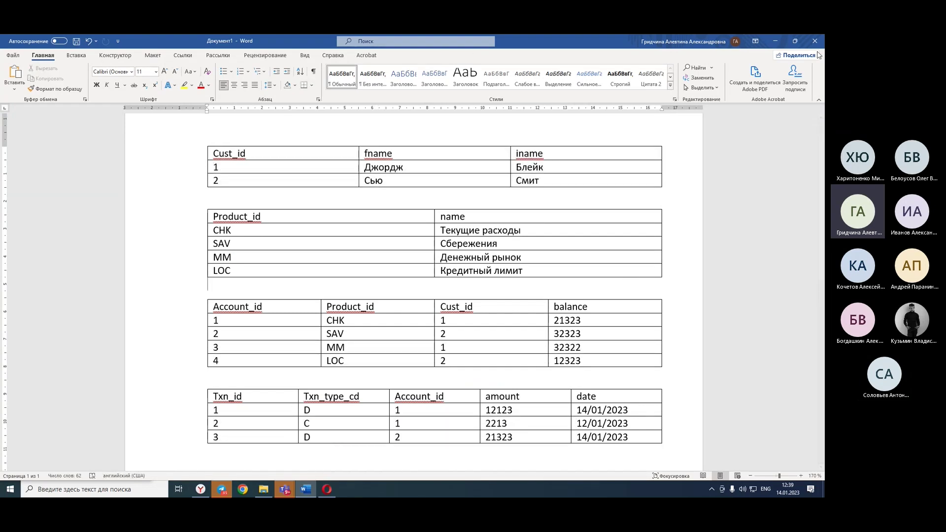
{"action": "left_click", "coordinate": [777, 42]}
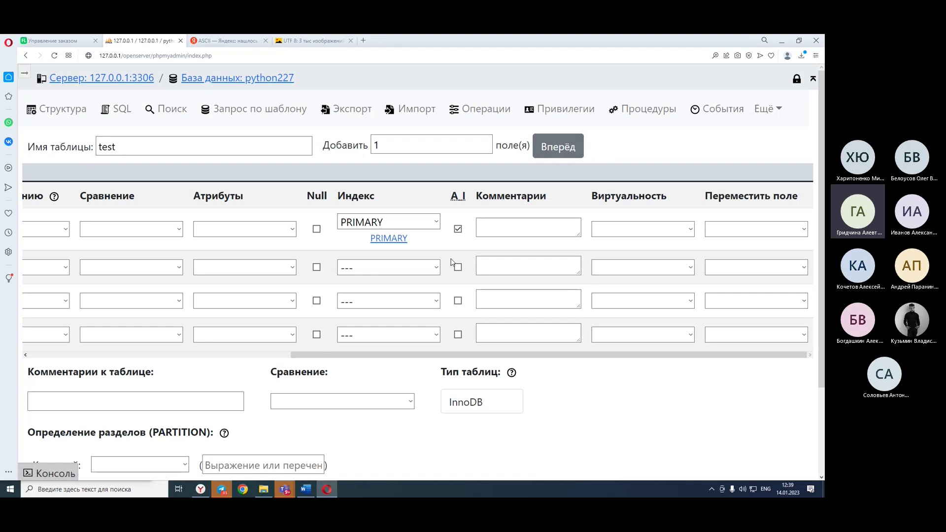
Leave title without an index and reopen the database navigation panel beside the form.
{"action": "left_click", "coordinate": [436, 268]}
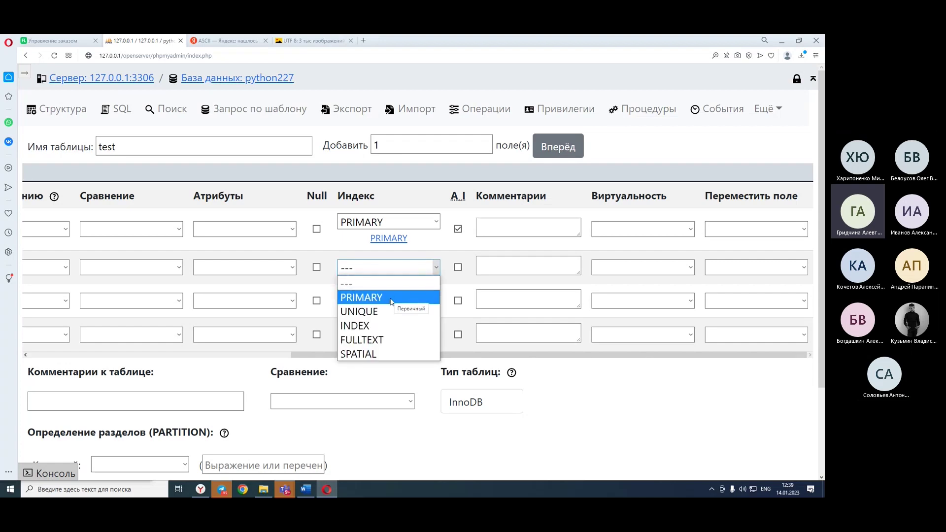
{"action": "left_click", "coordinate": [617, 412]}
{"action": "left_click", "coordinate": [573, 269]}
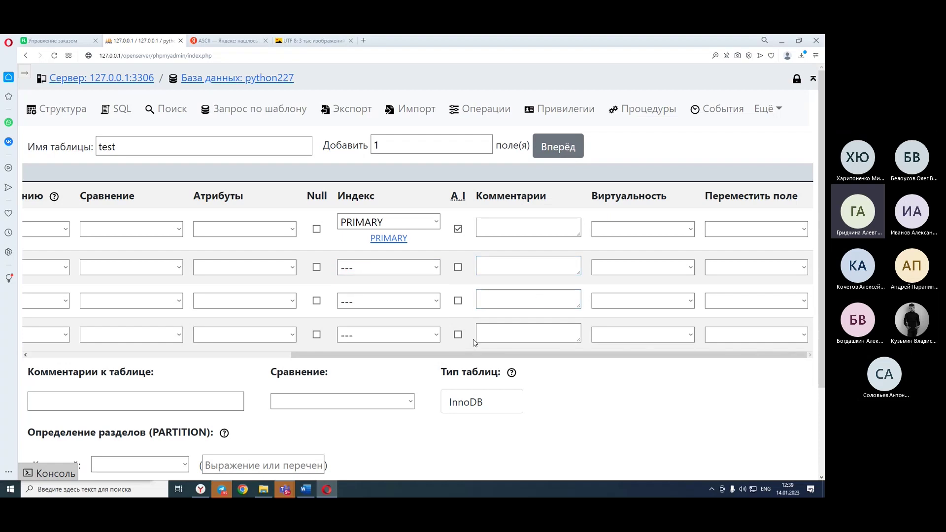
{"action": "left_click_drag", "start_coordinate": [443, 360], "coordinate": [1, 396]}
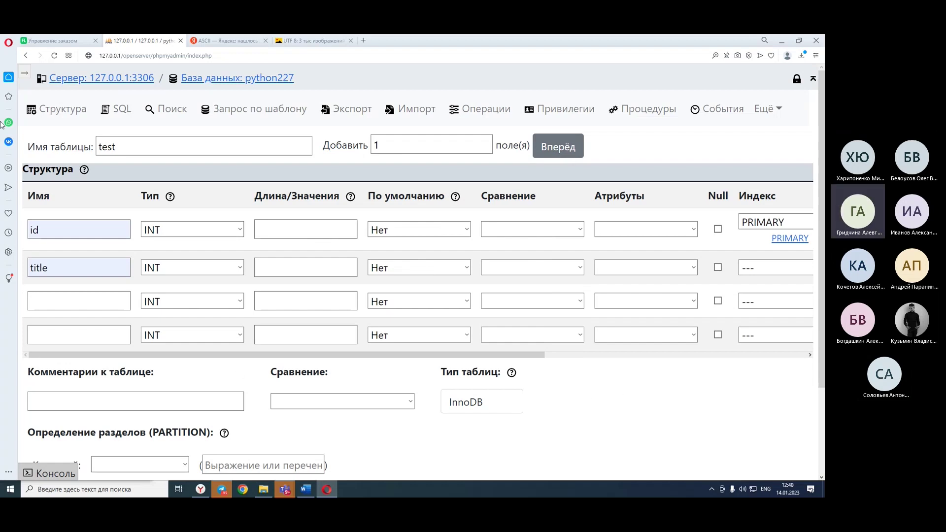
{"action": "left_click_drag", "start_coordinate": [17, 182], "coordinate": [143, 192]}
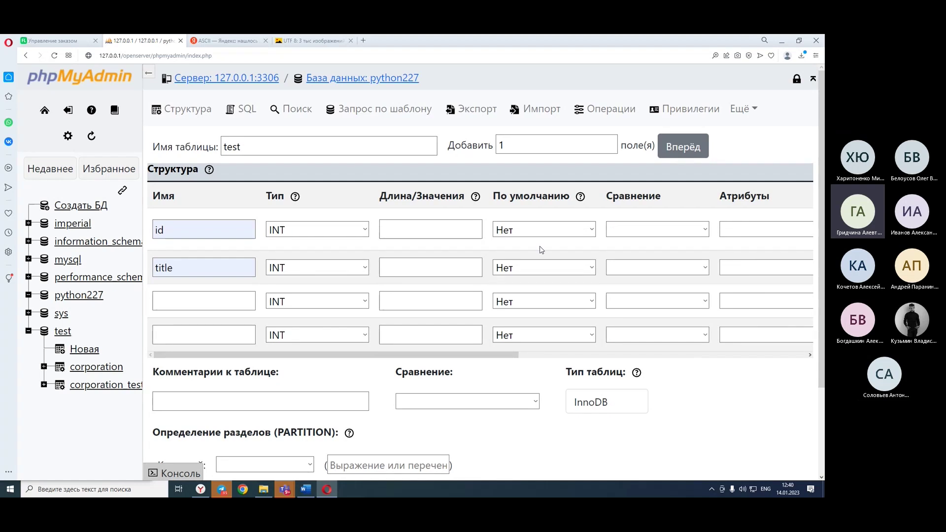
{"action": "scroll", "coordinate": [454, 252], "scroll_direction": "down", "scroll_amount": 3}
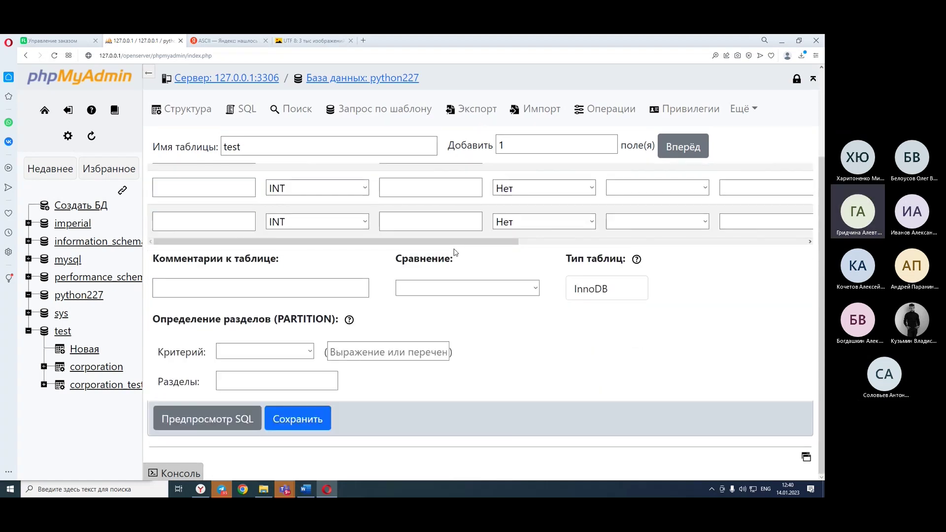
{"action": "scroll", "coordinate": [453, 251], "scroll_direction": "up", "scroll_amount": 3}
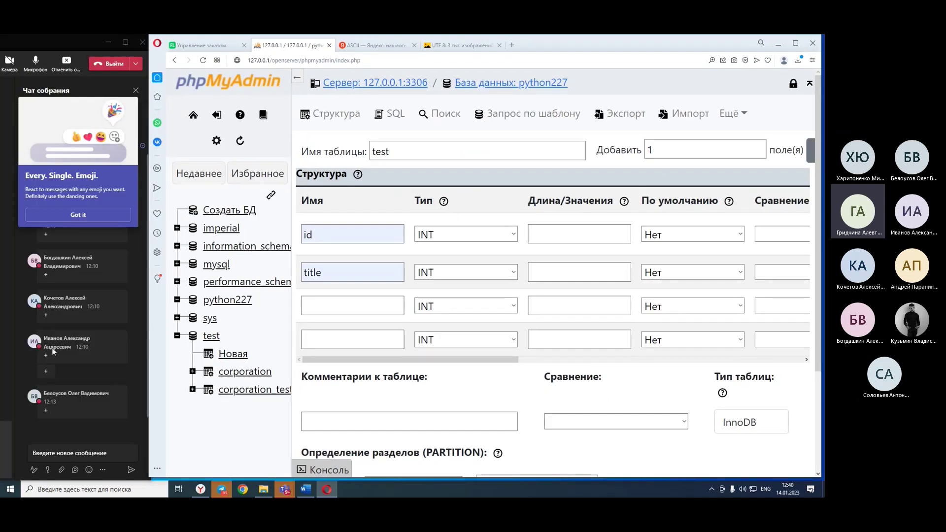
{"action": "scroll", "coordinate": [499, 305], "scroll_direction": "down", "scroll_amount": 3}
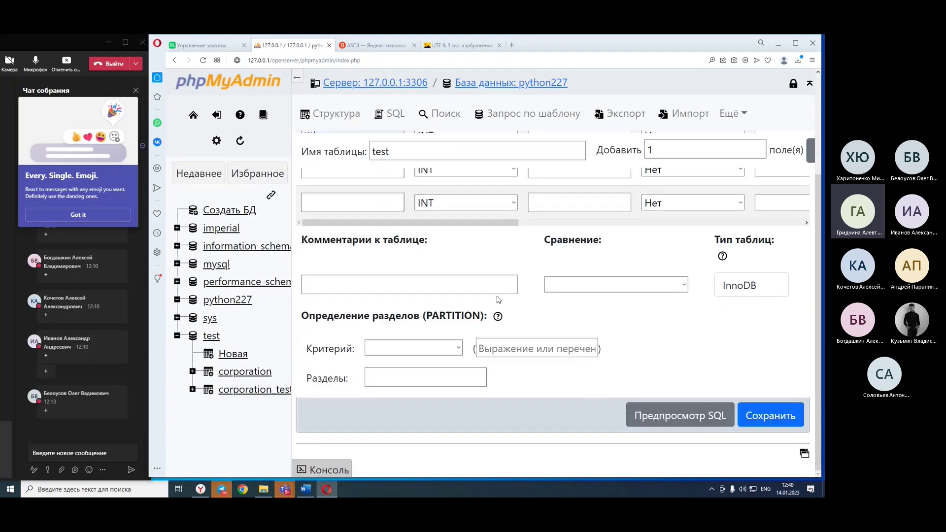
{"action": "scroll", "coordinate": [481, 363], "scroll_direction": "up", "scroll_amount": 3}
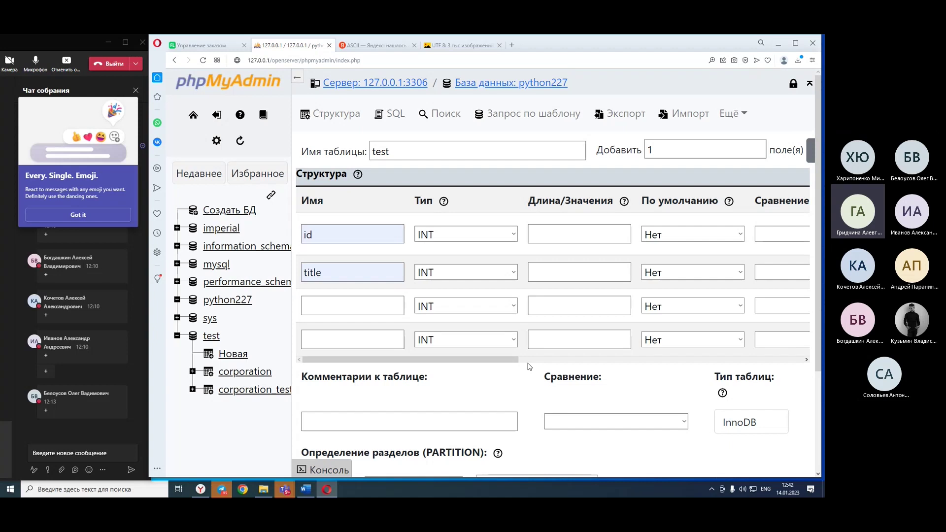
Browse the data type list for the id column and keep it as INT.
{"action": "right_click", "coordinate": [526, 199]}
{"action": "left_click", "coordinate": [505, 231]}
{"action": "scroll", "coordinate": [454, 424], "scroll_direction": "down", "scroll_amount": 10}
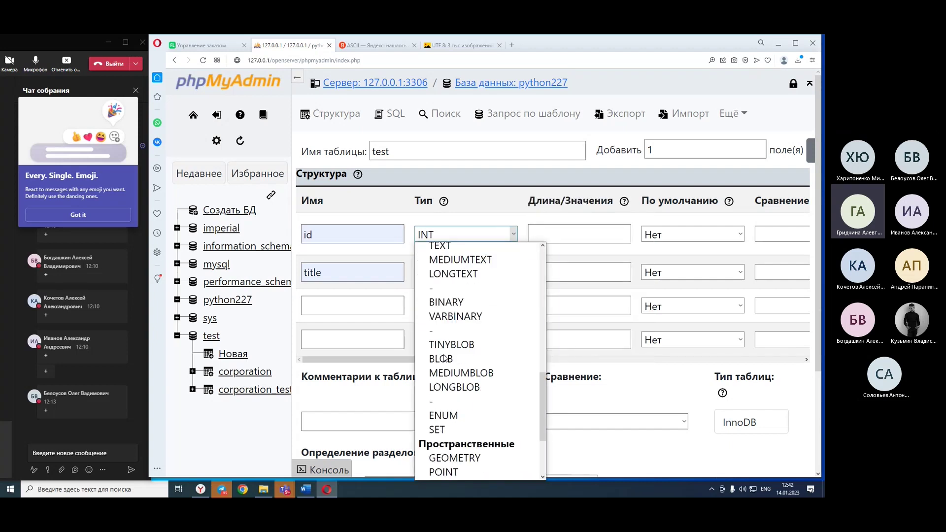
{"action": "scroll", "coordinate": [453, 425], "scroll_direction": "down", "scroll_amount": 3}
{"action": "scroll", "coordinate": [454, 430], "scroll_direction": "up", "scroll_amount": 13}
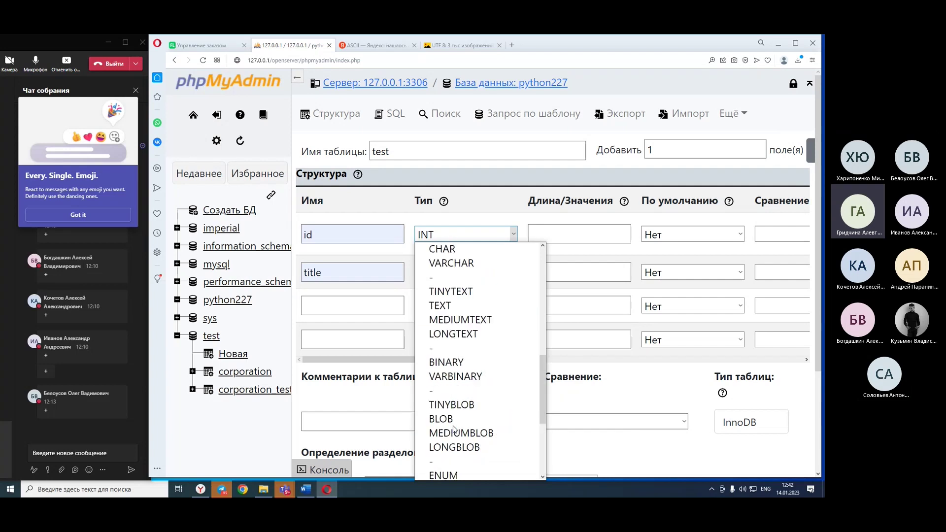
{"action": "left_click", "coordinate": [524, 209]}
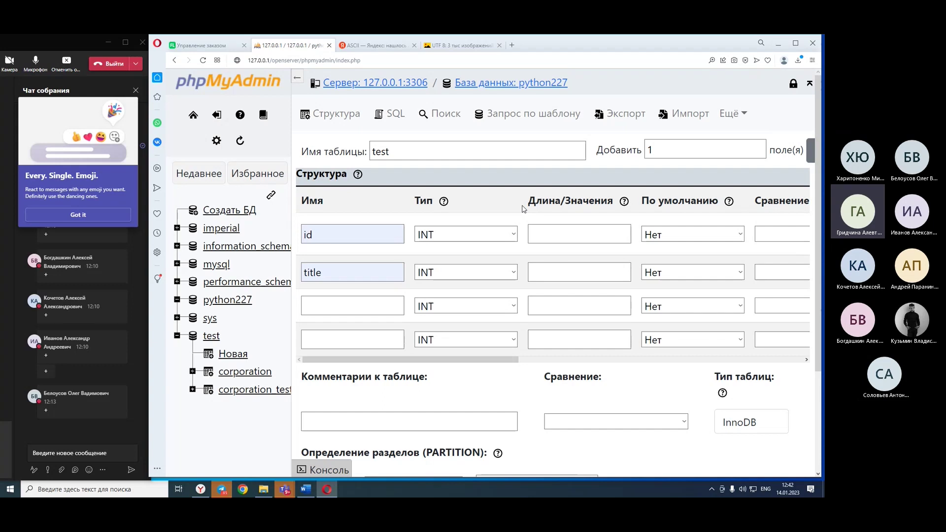
Switch to the SQL page, then expand the Teams meeting window and shift it right.
{"action": "left_click", "coordinate": [402, 117]}
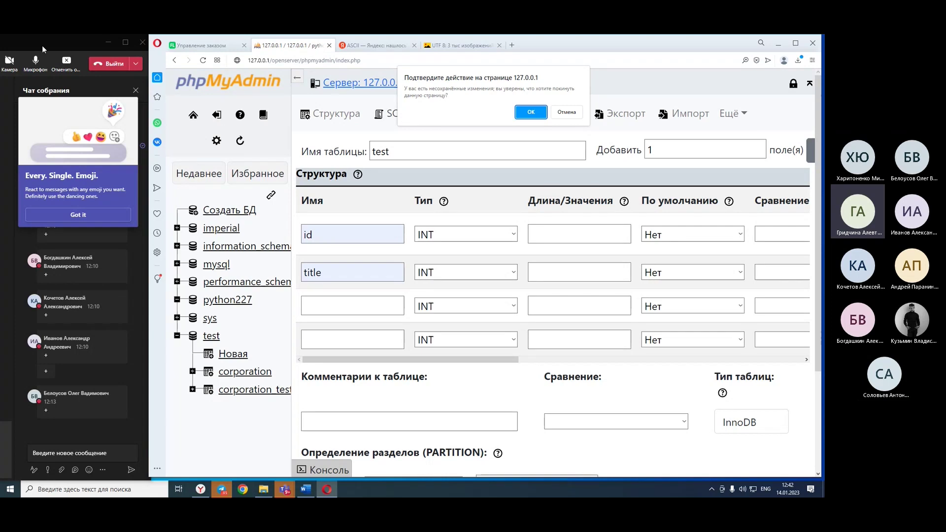
{"action": "left_click", "coordinate": [125, 42]}
{"action": "left_click_drag", "start_coordinate": [531, 60], "coordinate": [581, 60]}
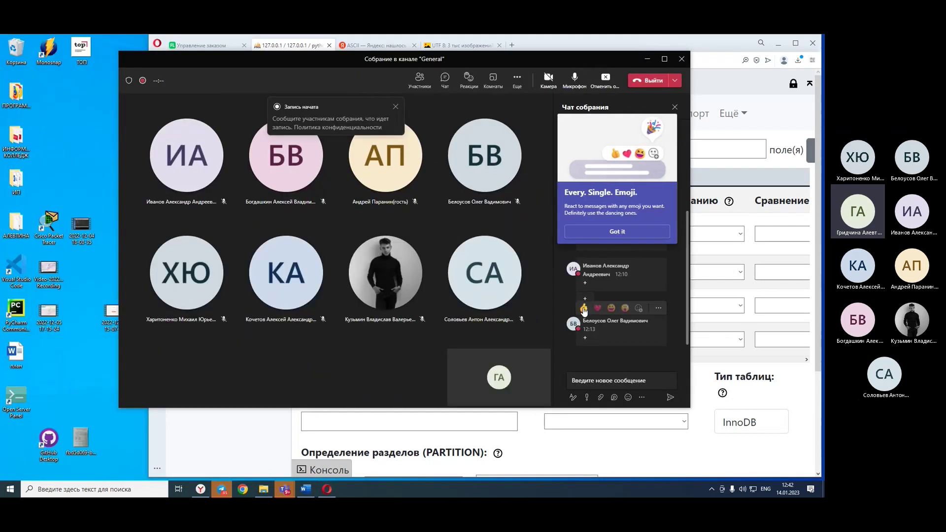